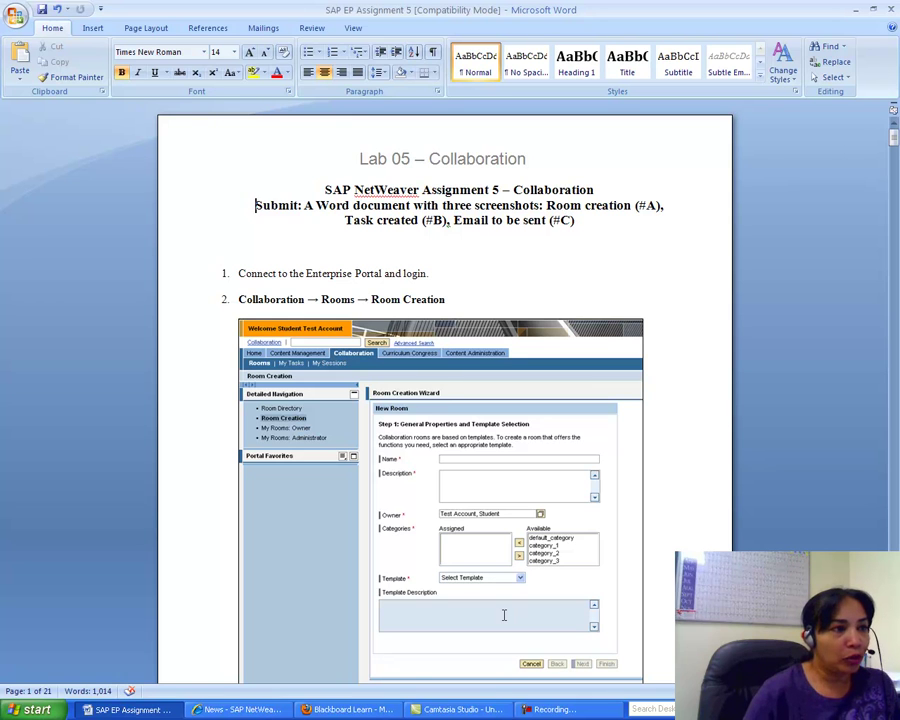
- Go to Collaboration → Rooms → Room Creation in the portal to start a new room
left_click(238, 709)
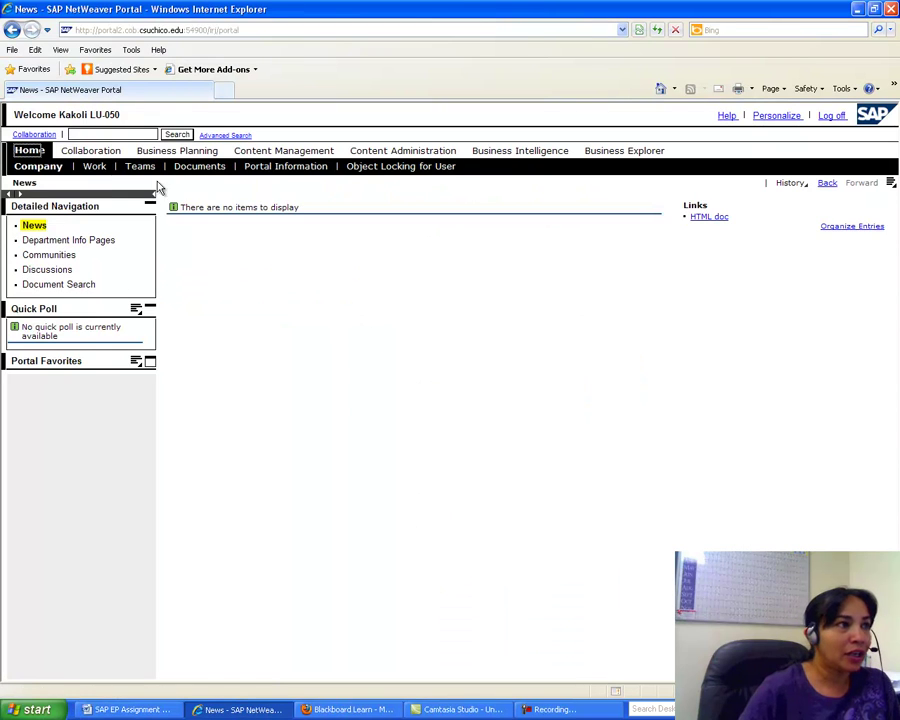
left_click(73, 154)
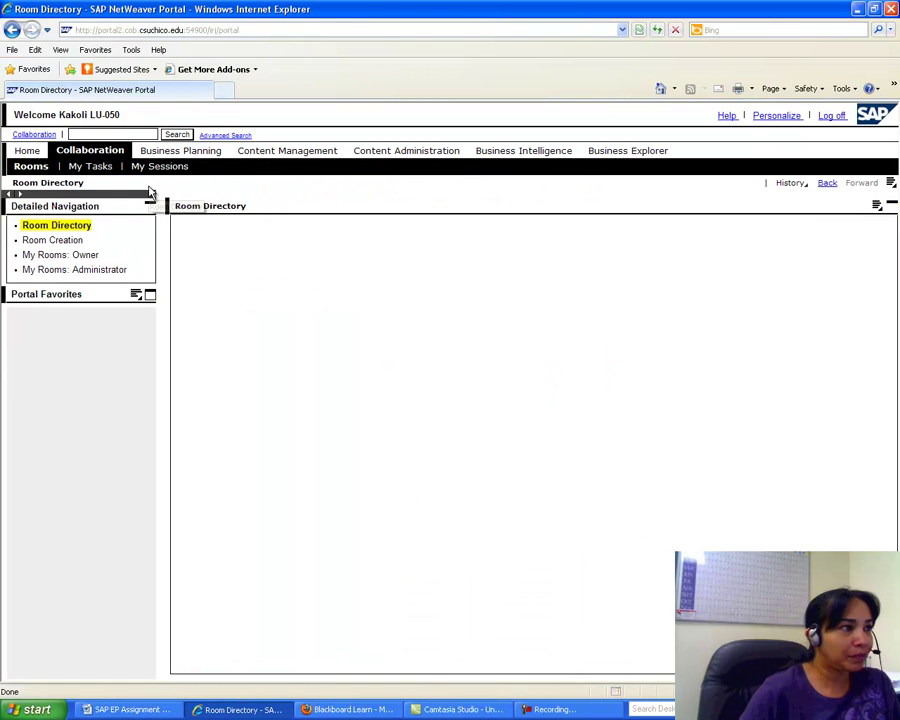
left_click(18, 168)
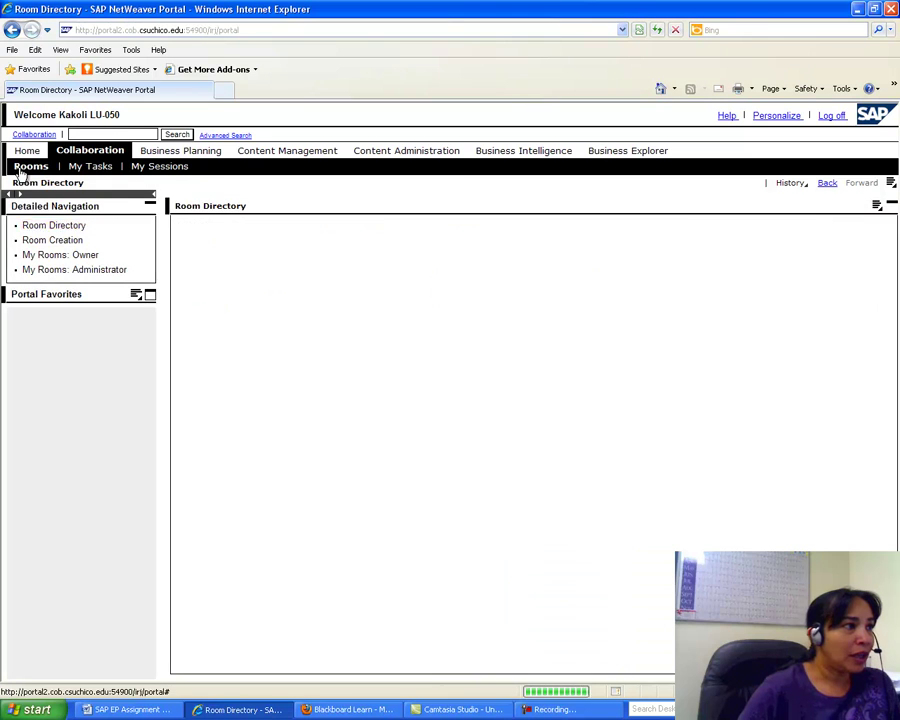
left_click(64, 241)
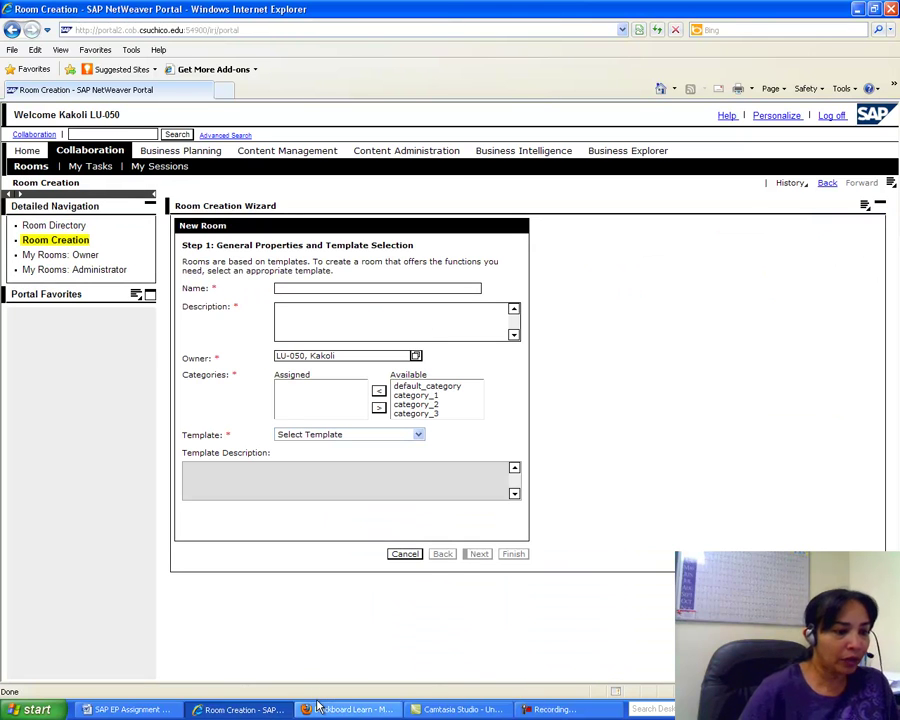
- Scroll the Lab 05 document to steps 4–7 on restricted access and adding LU* users
left_click(130, 709)
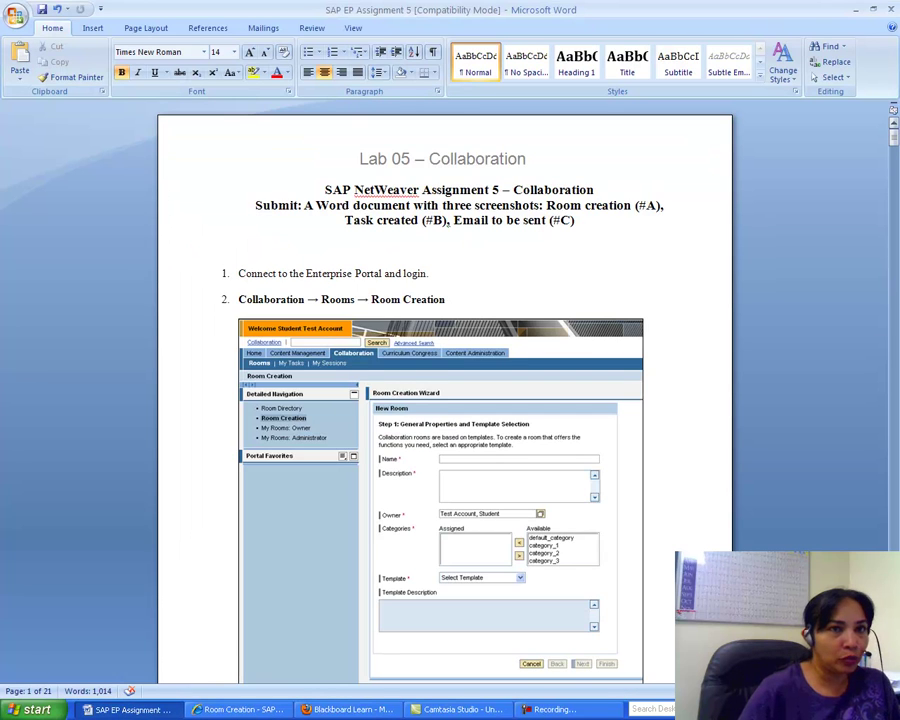
left_click_drag(897, 135, 897, 163)
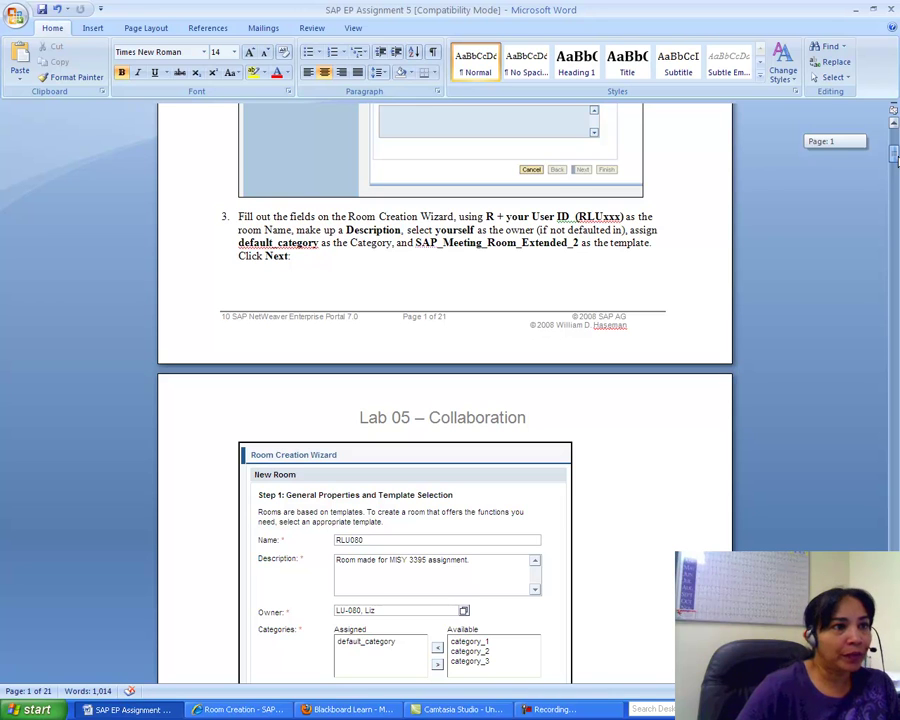
left_click_drag(896, 158, 897, 166)
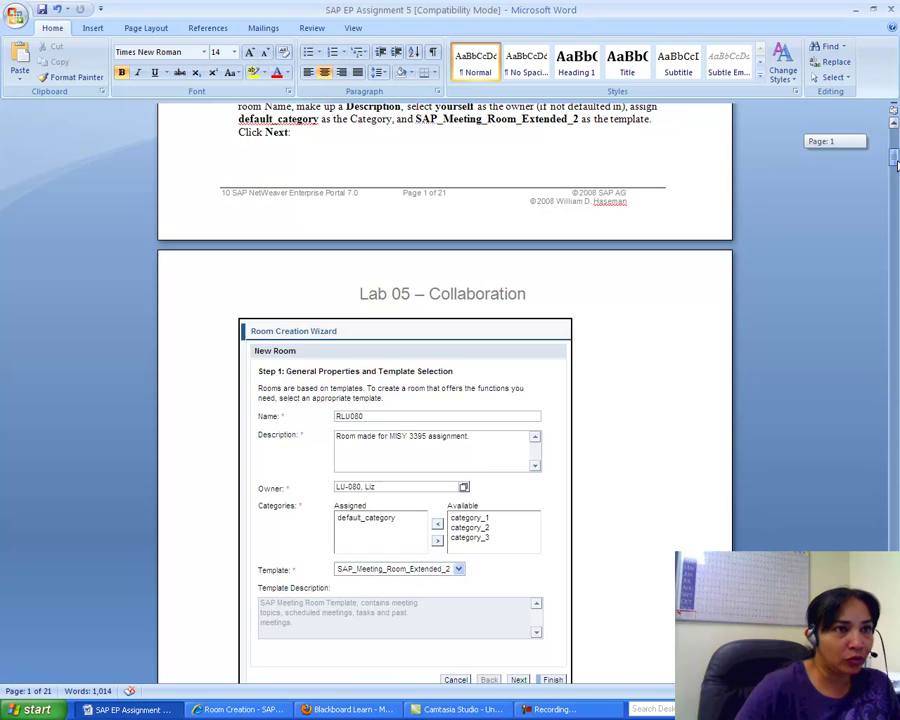
left_click_drag(897, 166, 897, 174)
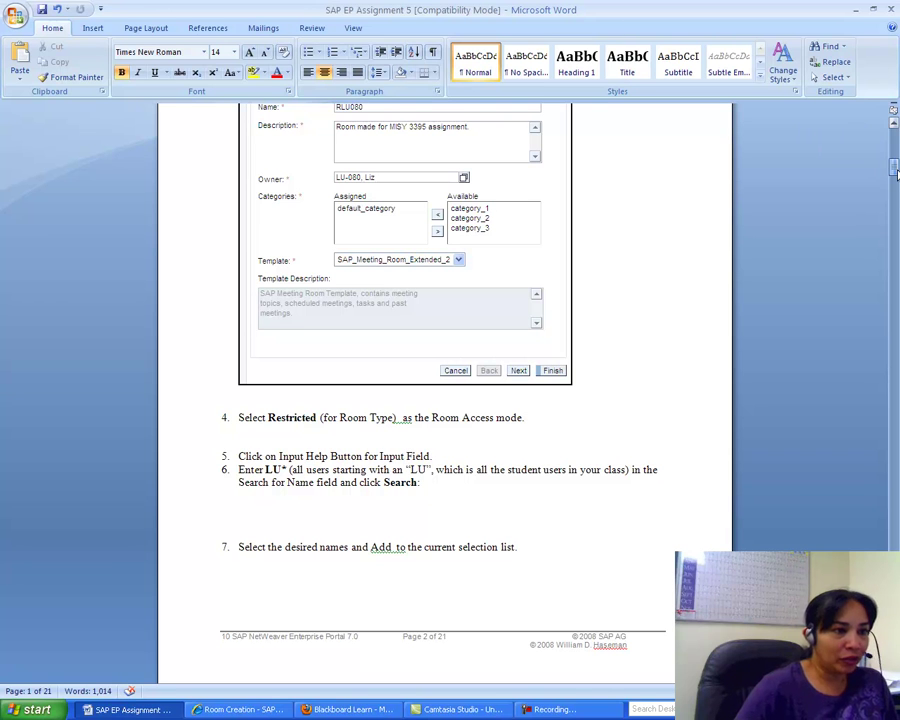
- Name the room RLU050 with the description 'A room for misy 3395 assignments'
left_click(218, 712)
left_click(278, 288)
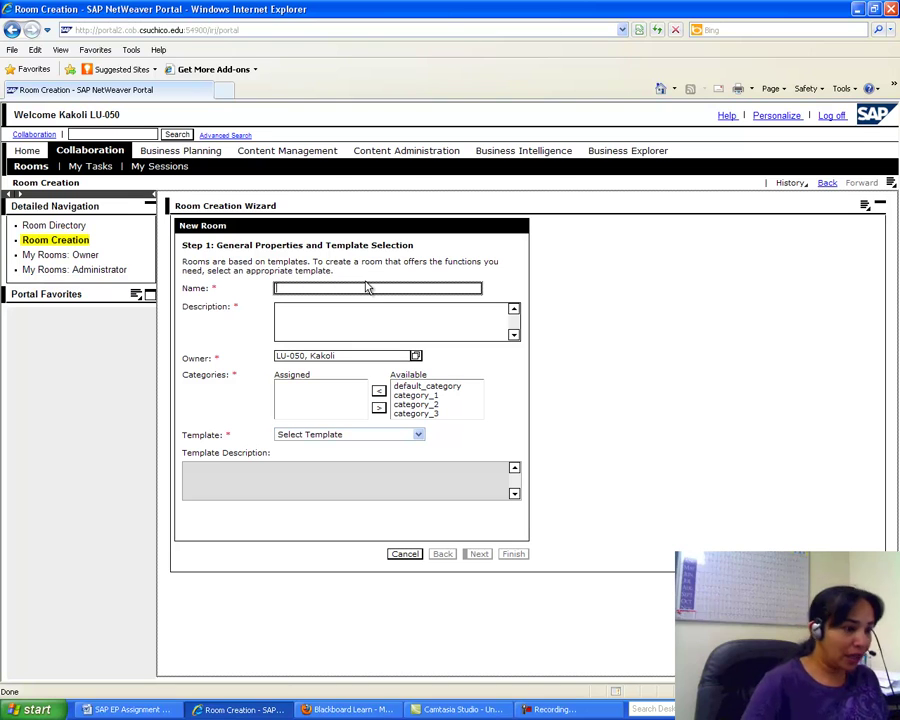
type("RLU")
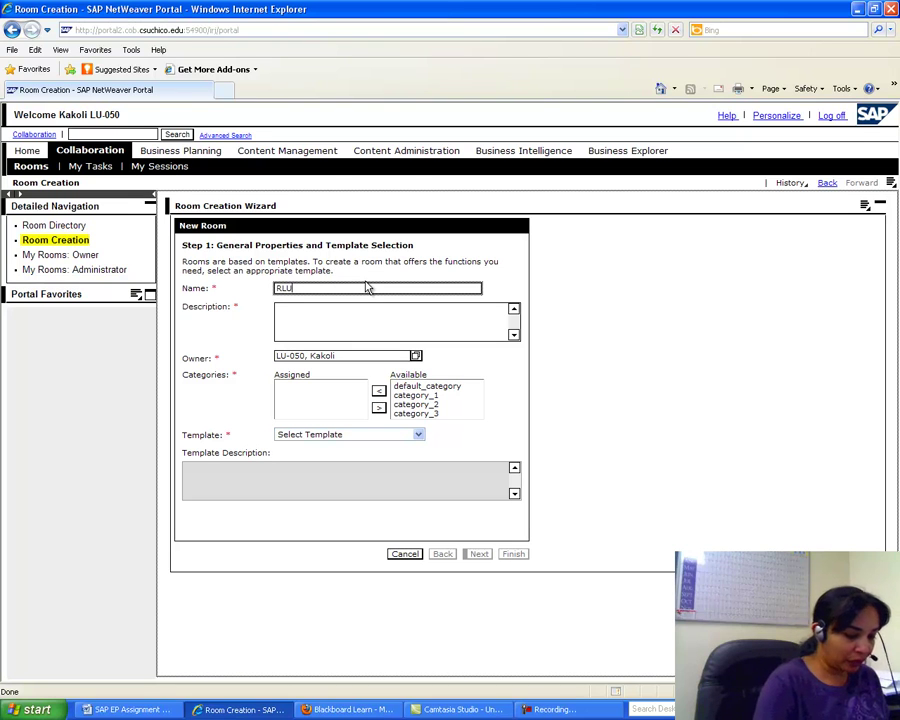
type("050")
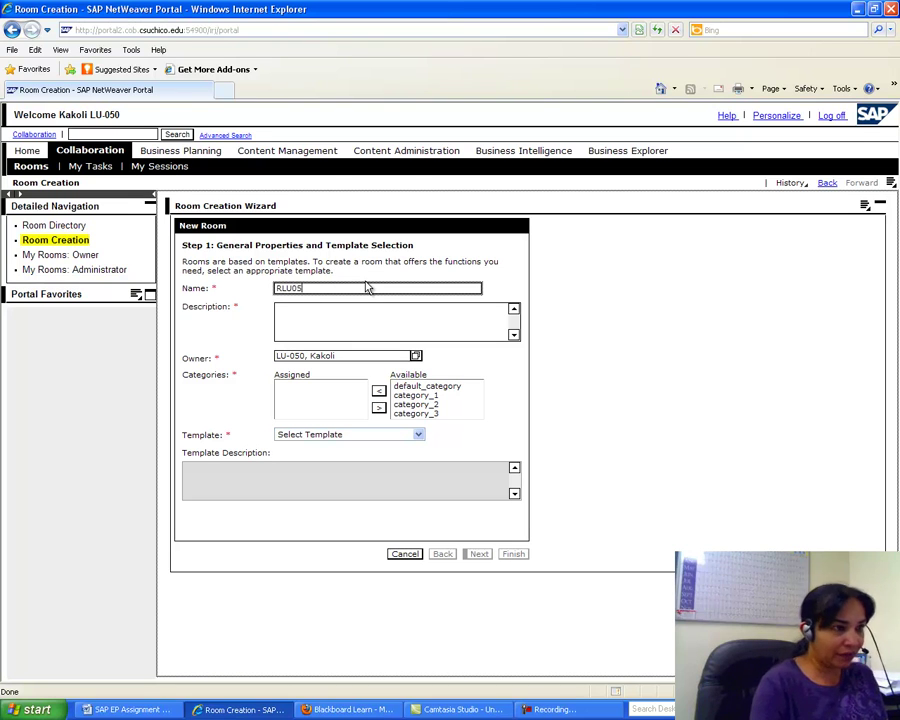
left_click(320, 314)
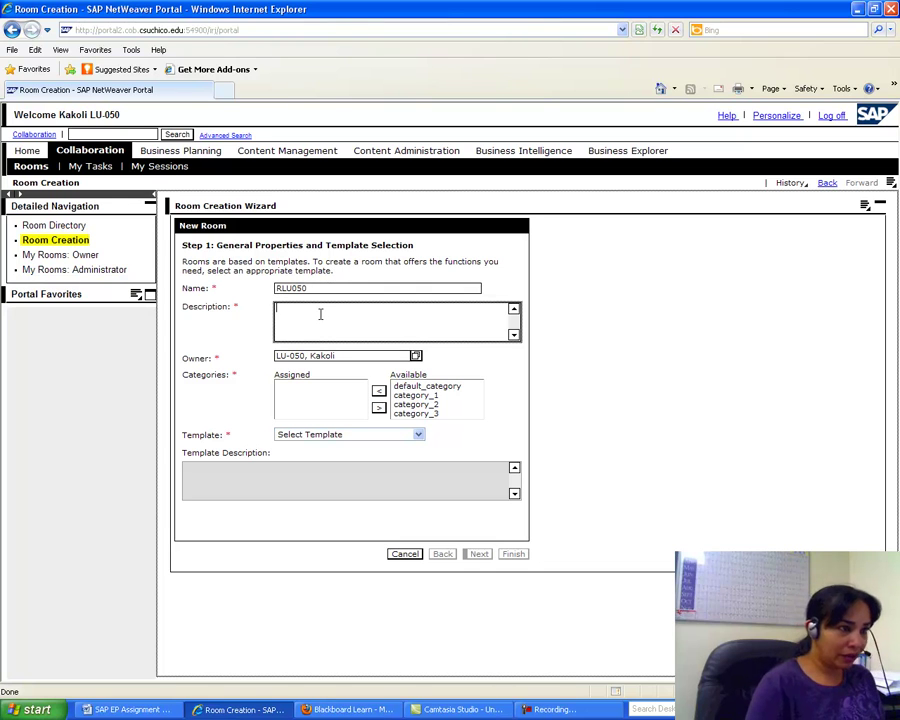
type("A room fo")
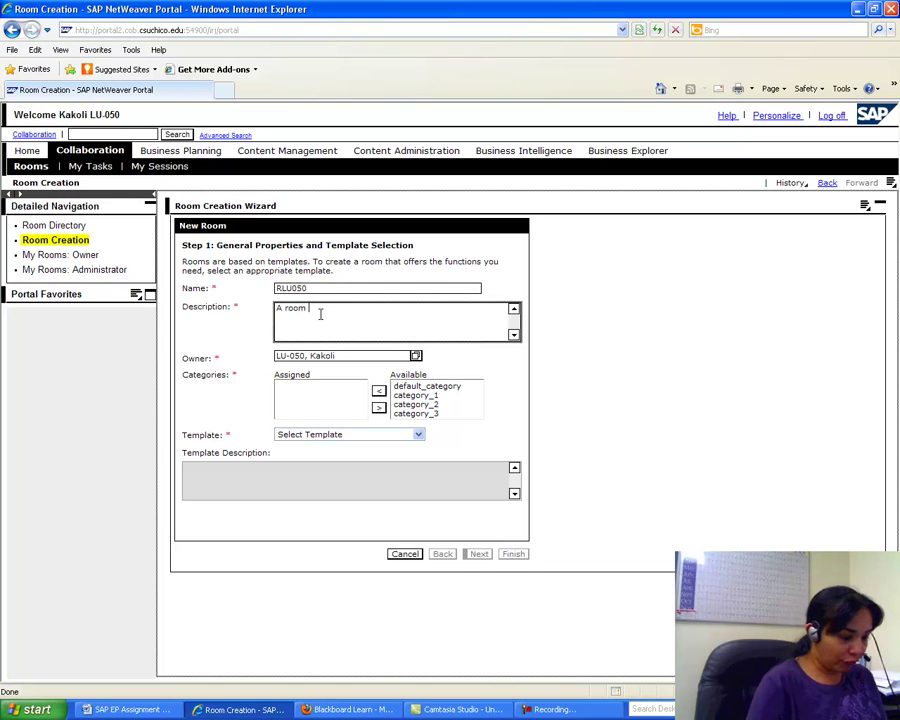
type("r")
type(" misy 339")
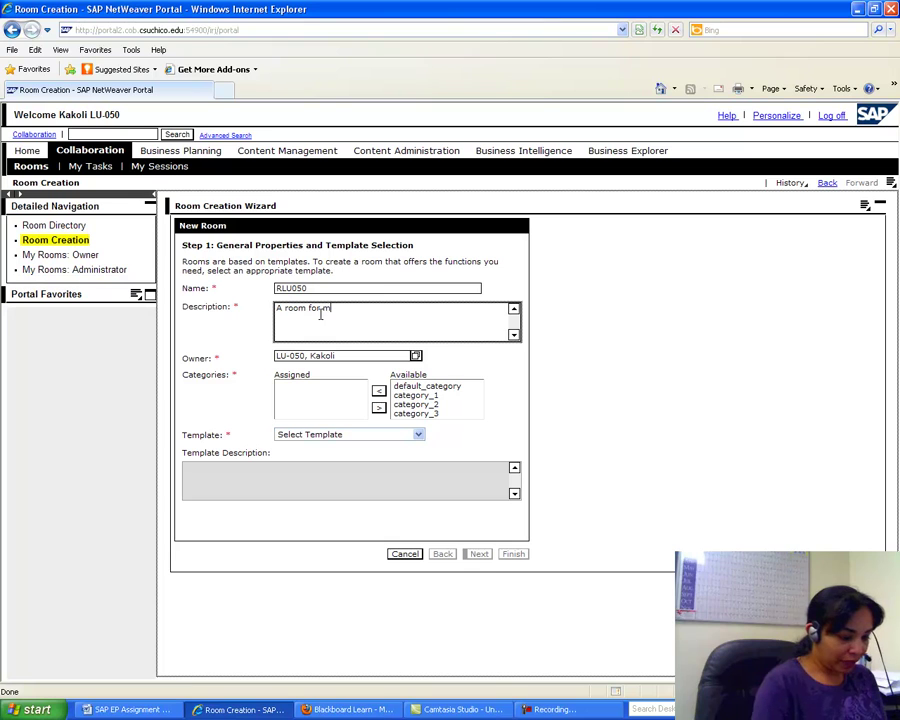
type("5 assignments")
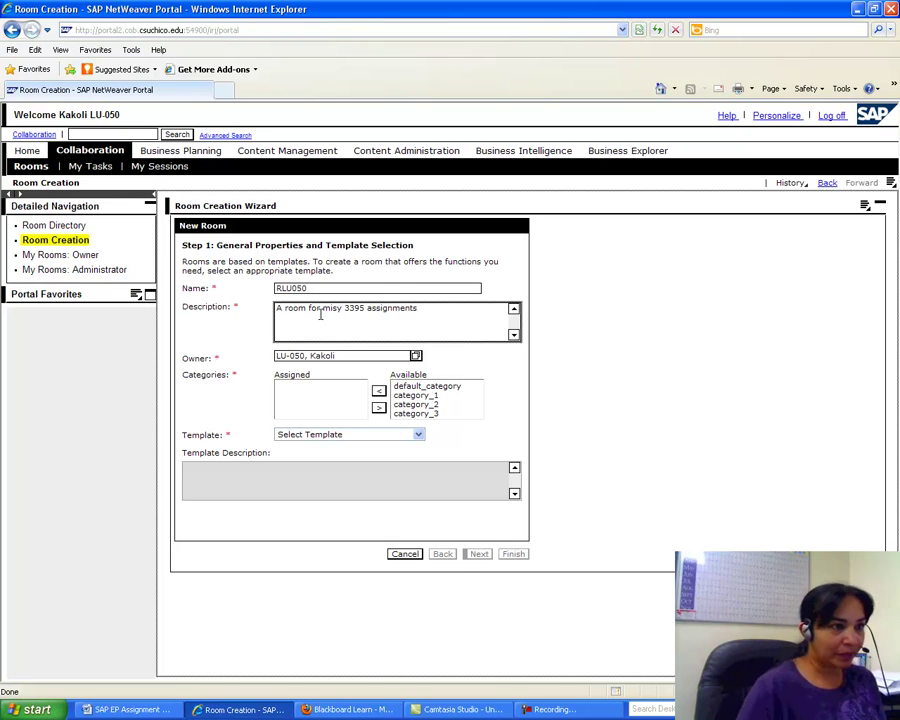
- Keep the current owner, assign default_category, pick template SAP_Meeting_Room_Extended_2, and continue to Step 2
left_click(415, 356)
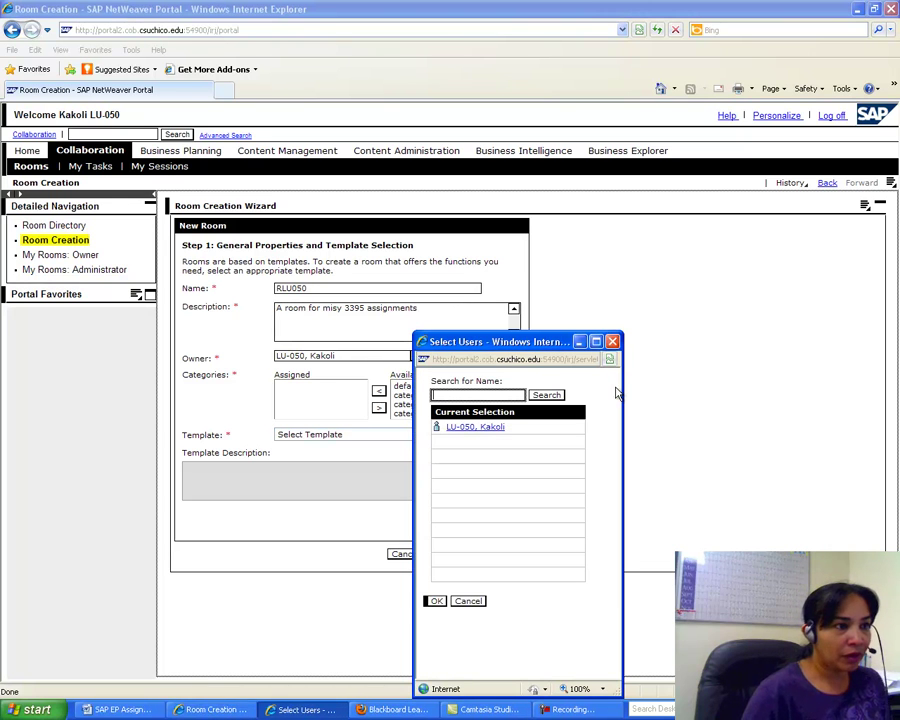
left_click(437, 602)
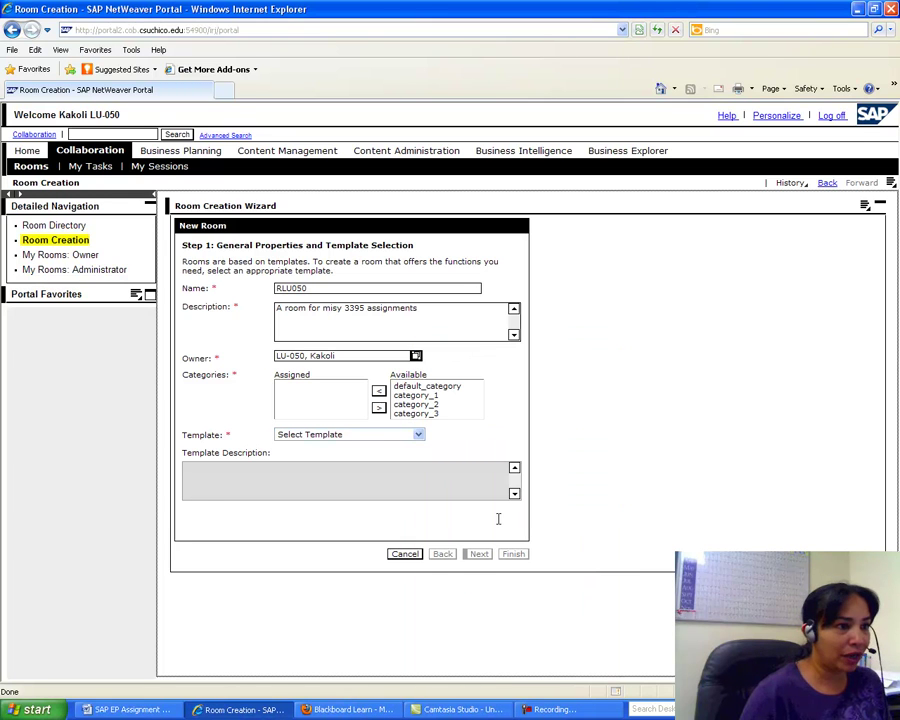
left_click(428, 387)
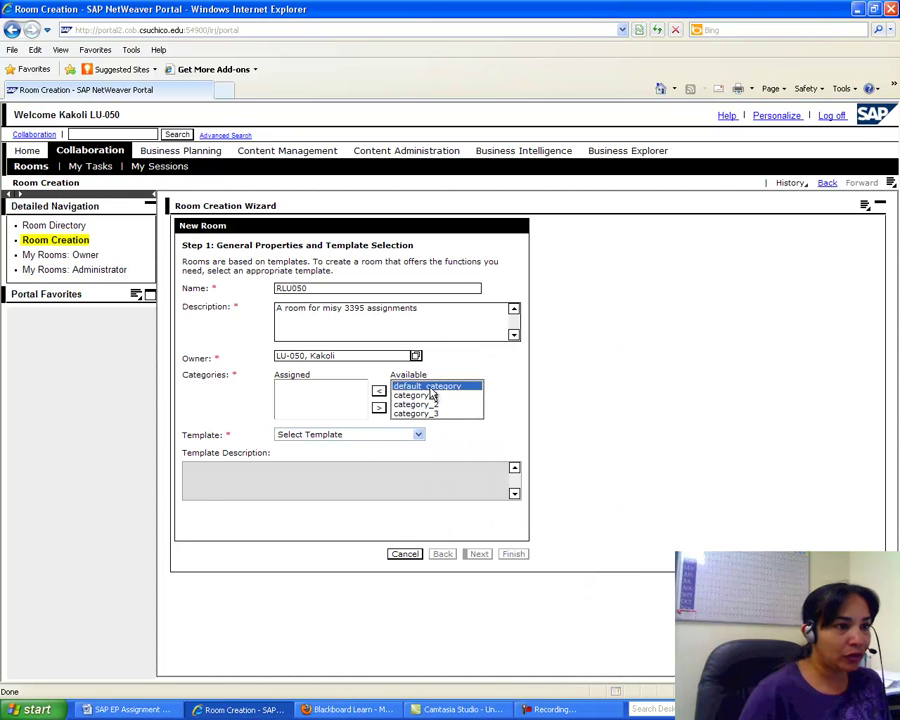
left_click(378, 391)
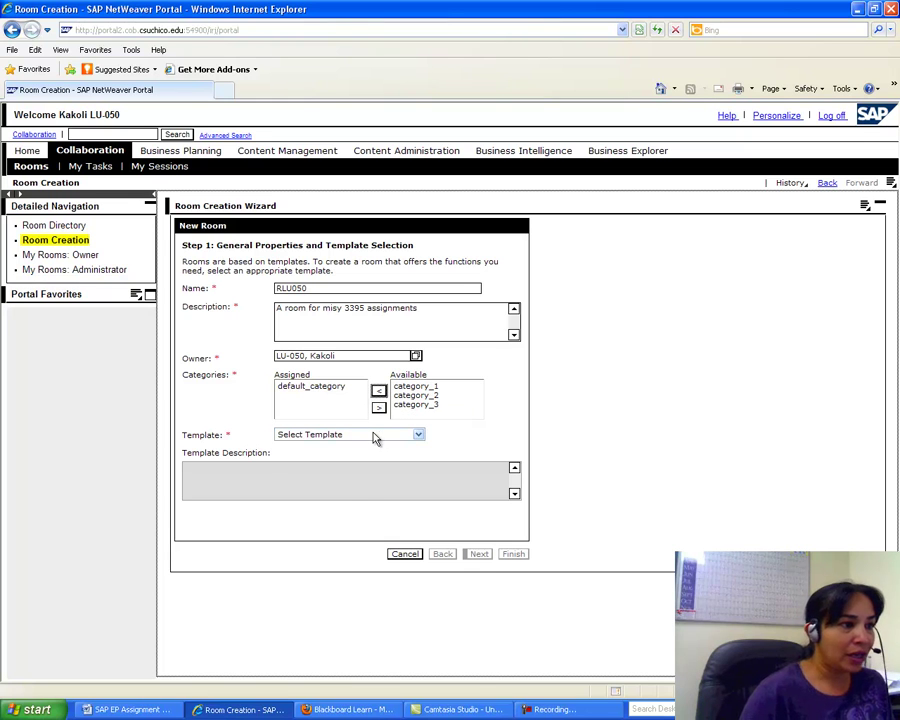
left_click(419, 436)
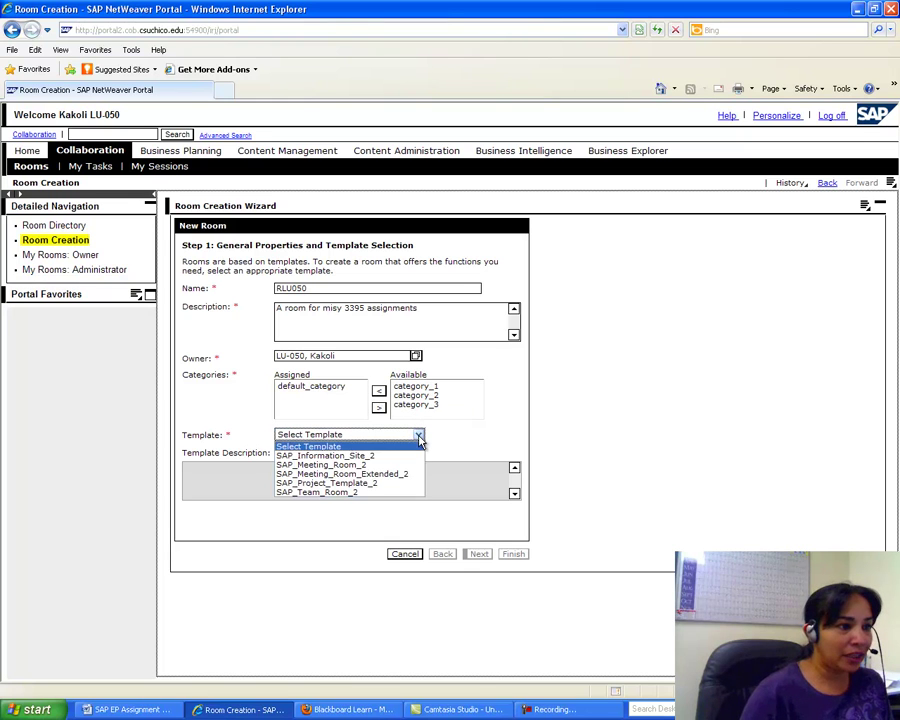
left_click(384, 480)
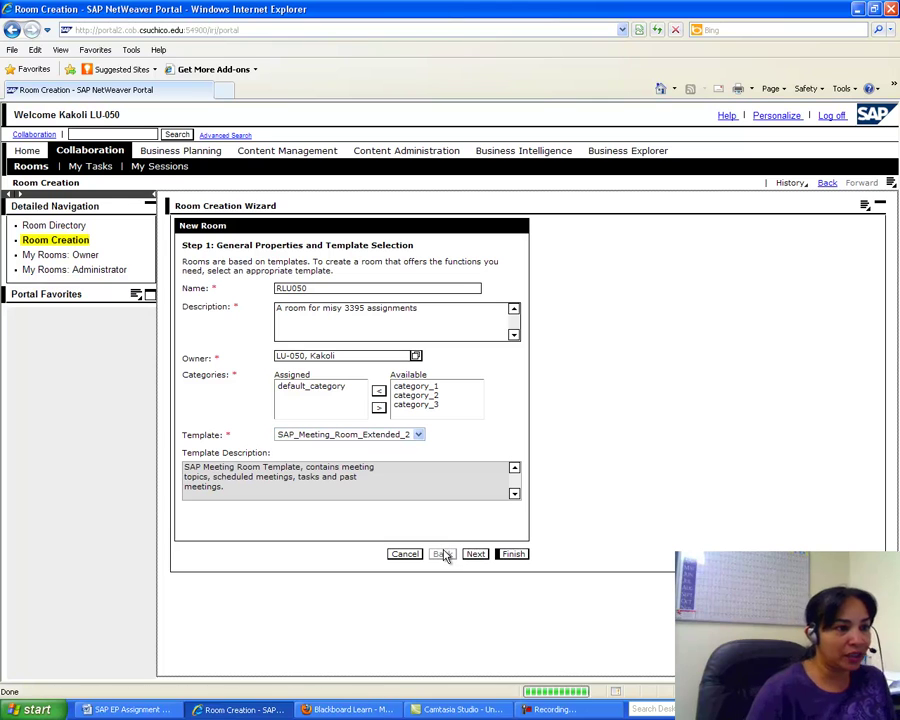
left_click(476, 555)
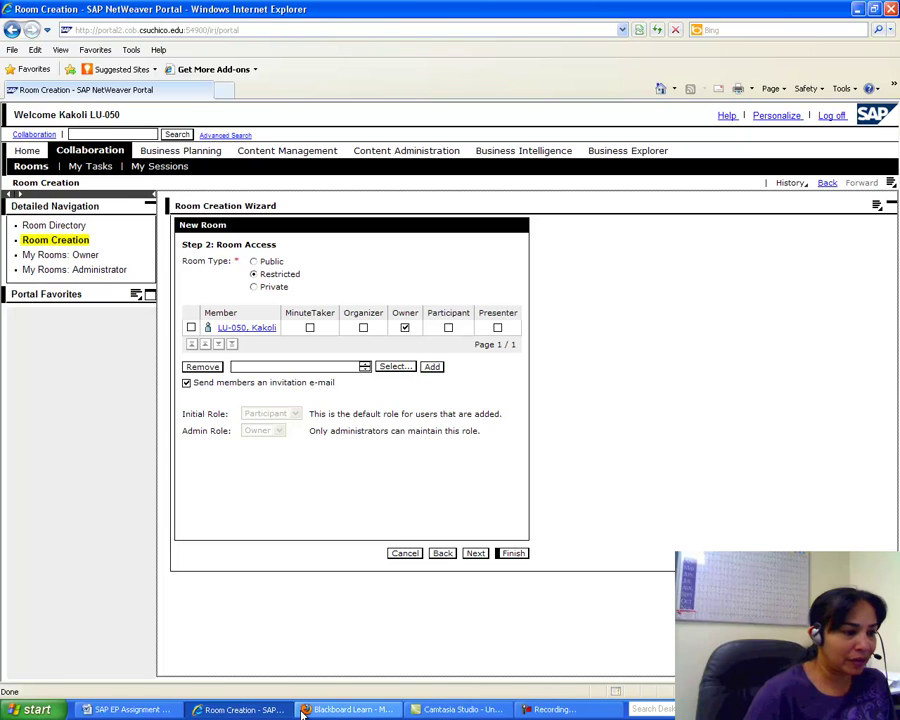
- Read the Search for Name example on page 3 of the instructions, comparing it with the wizard
left_click(150, 709)
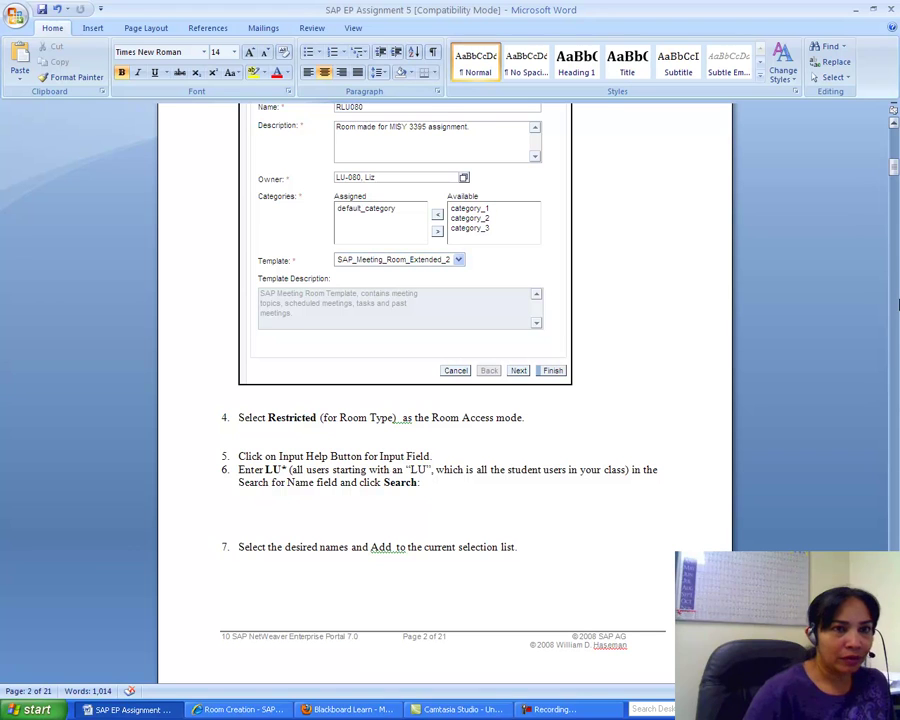
left_click_drag(895, 170, 896, 177)
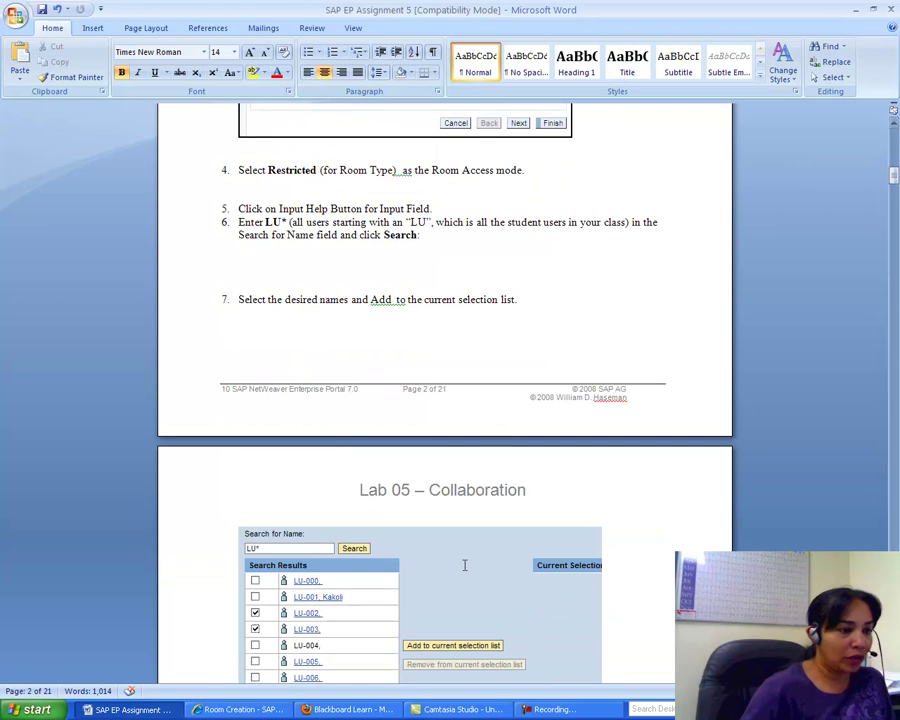
left_click(241, 709)
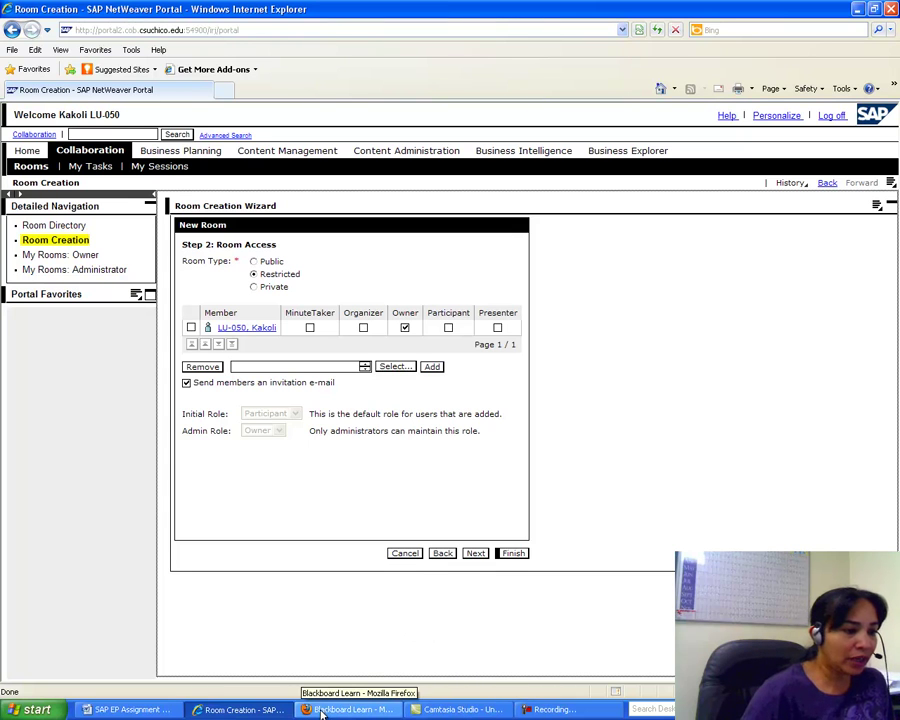
left_click(128, 709)
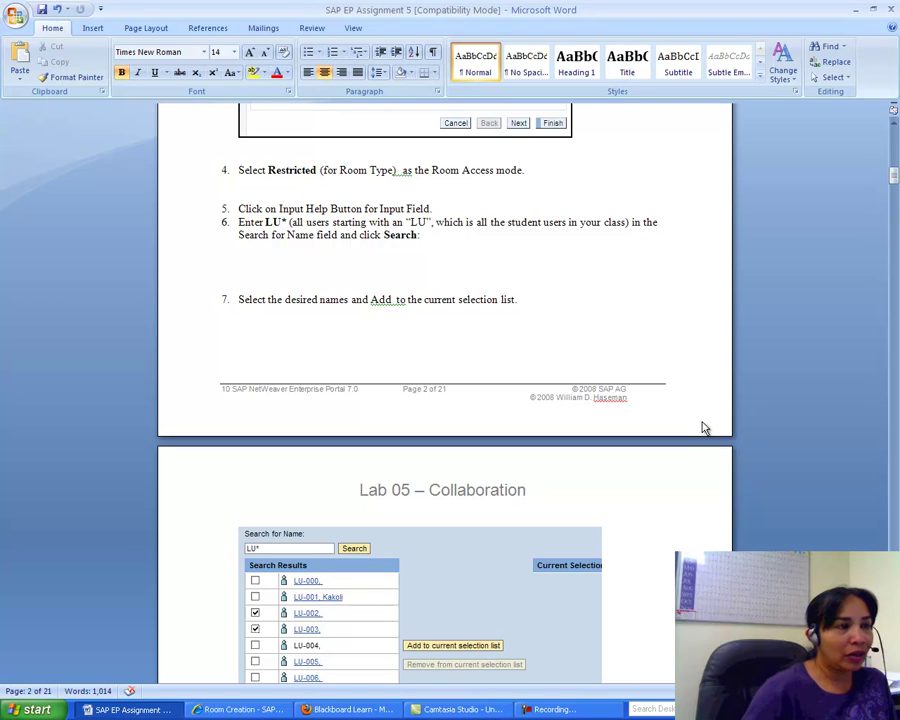
left_click_drag(894, 176, 894, 178)
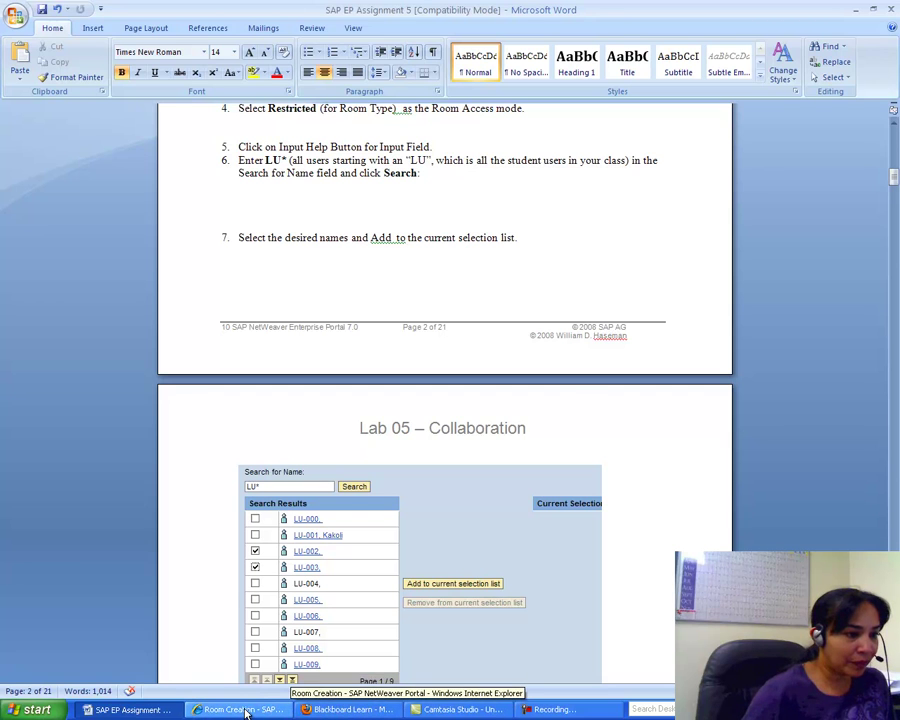
left_click(243, 709)
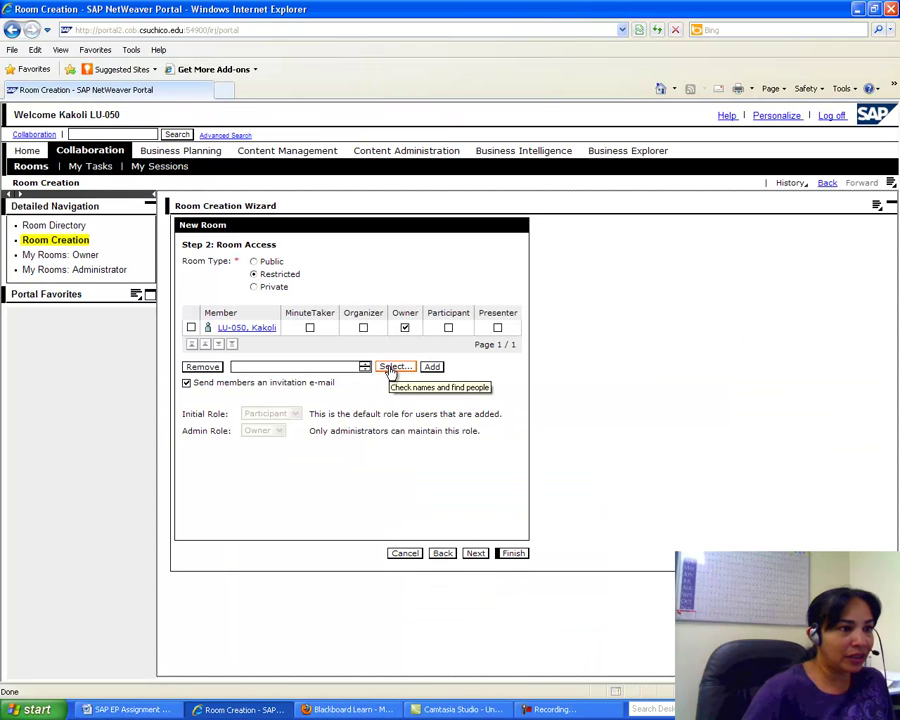
- Search the member picker for LU* users, then select step 5's old wording in Word
left_click(392, 367)
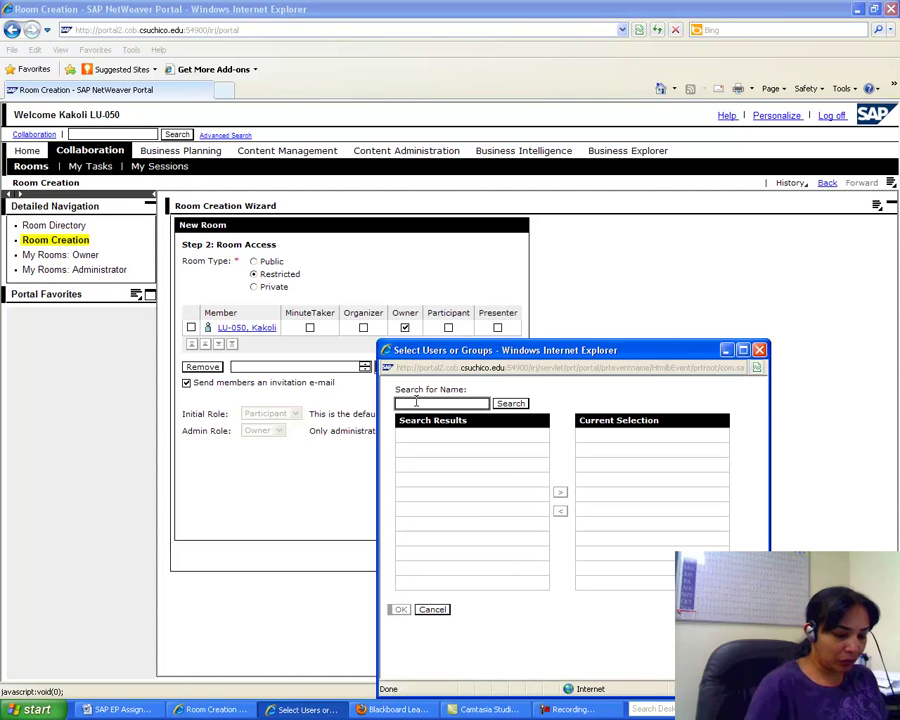
type("LU*")
left_click(511, 403)
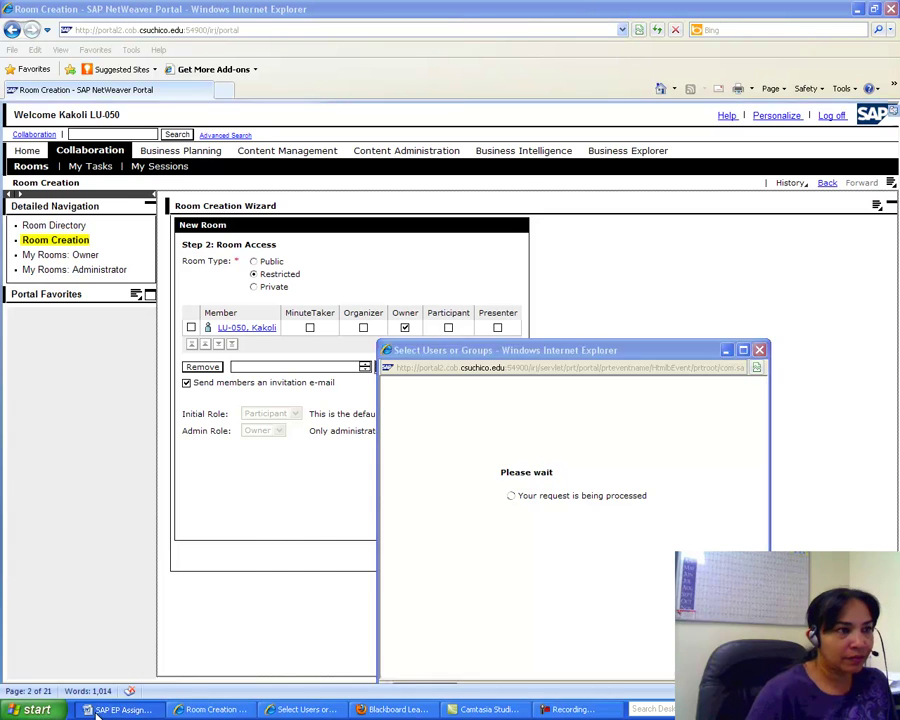
left_click(95, 710)
left_click_drag(430, 147, 279, 147)
- Change step 5 to read 'Click on Select', save the document, and return to the picker
type("Select")
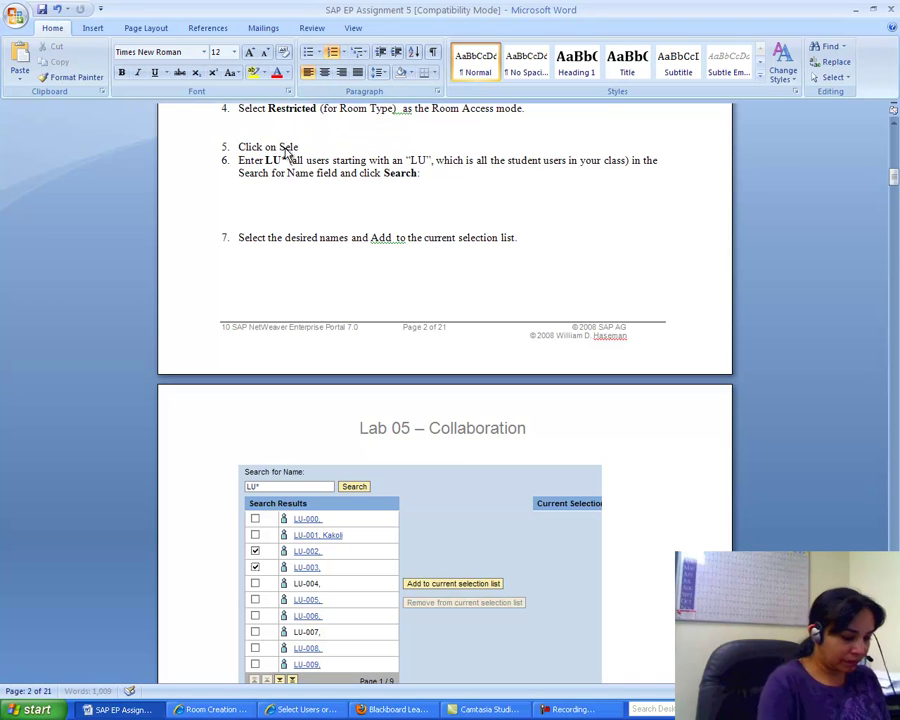
left_click(41, 10)
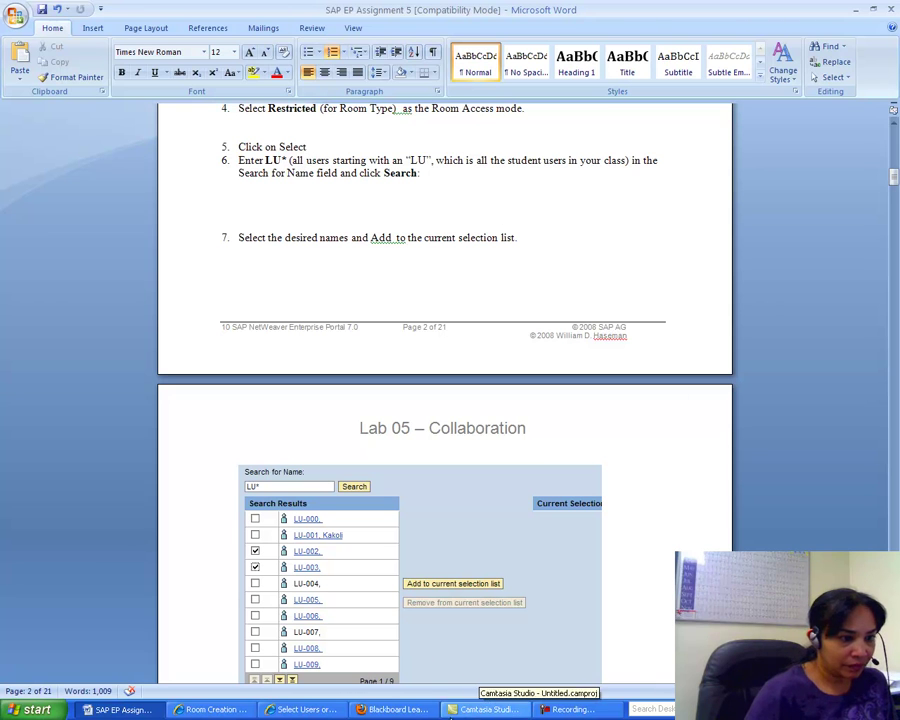
left_click(293, 710)
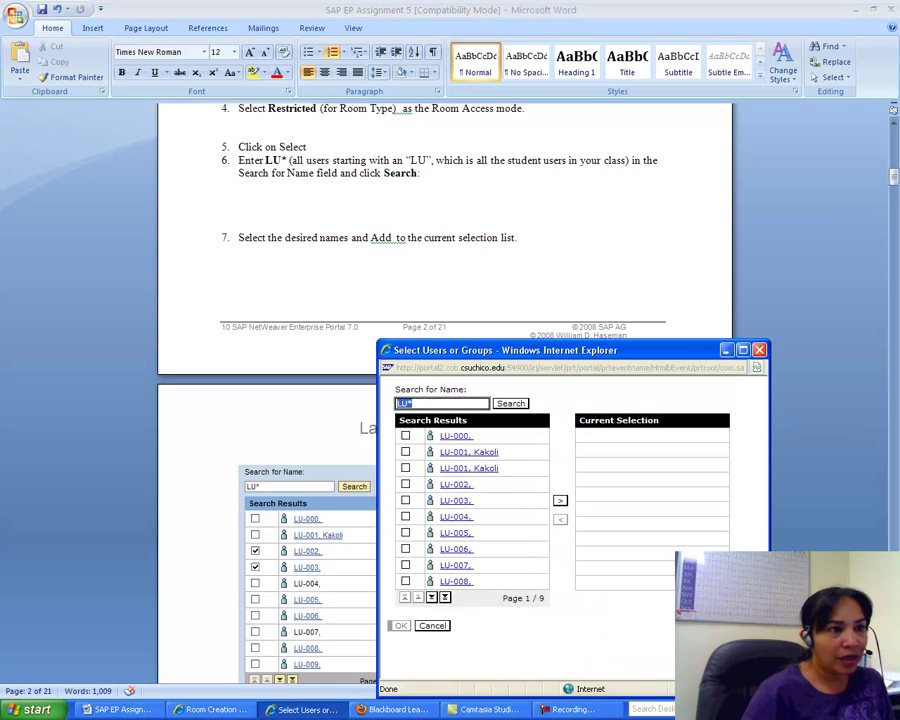
- Tick LU-000 and LU-001 on page one and LU-080 on the last page, then view page 2
left_click_drag(895, 170, 895, 178)
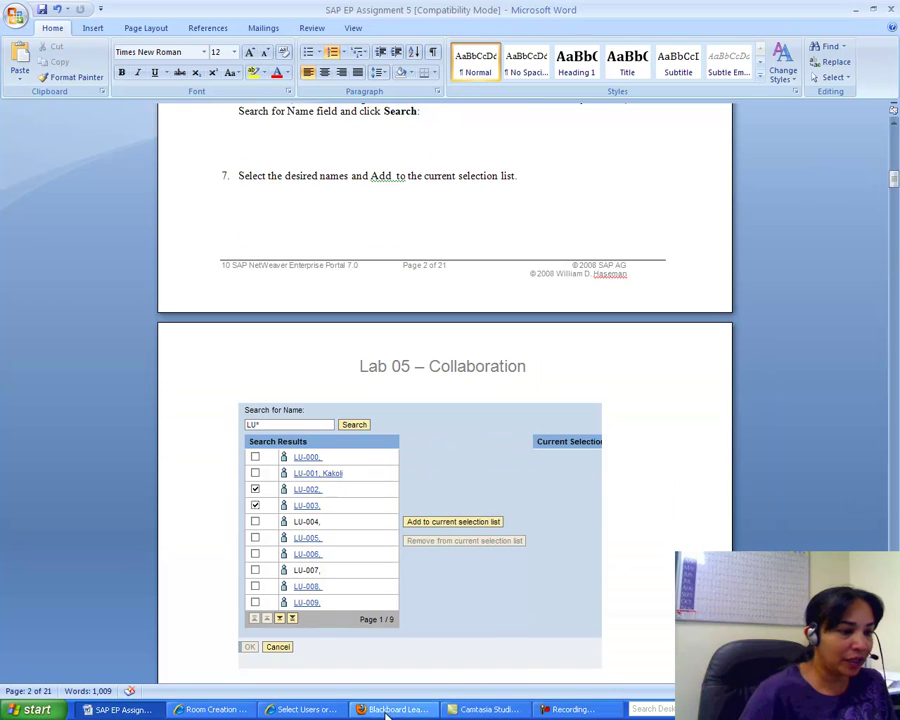
left_click(295, 709)
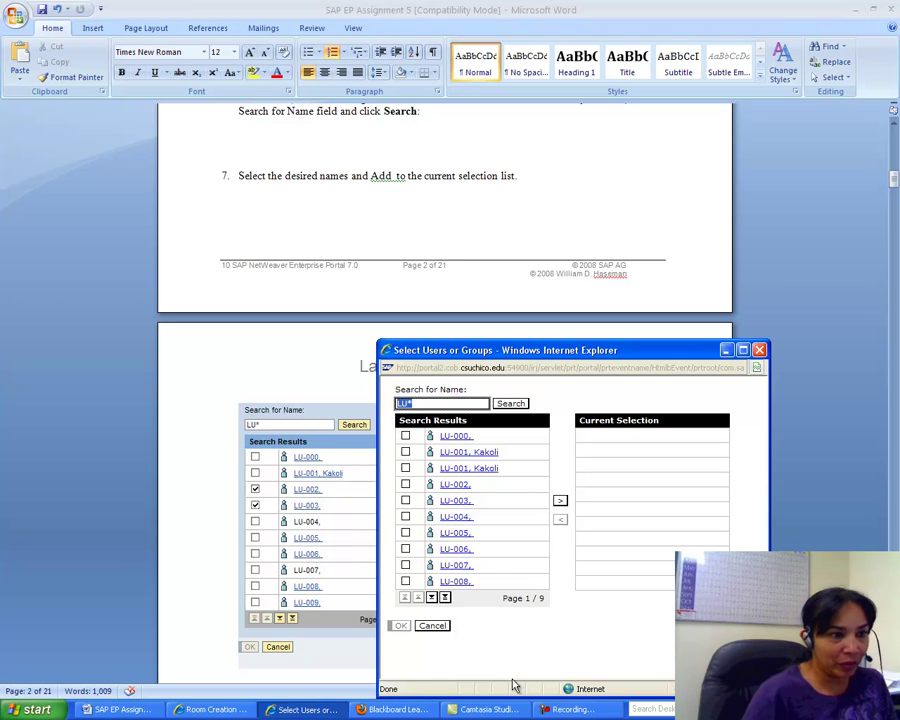
left_click(405, 438)
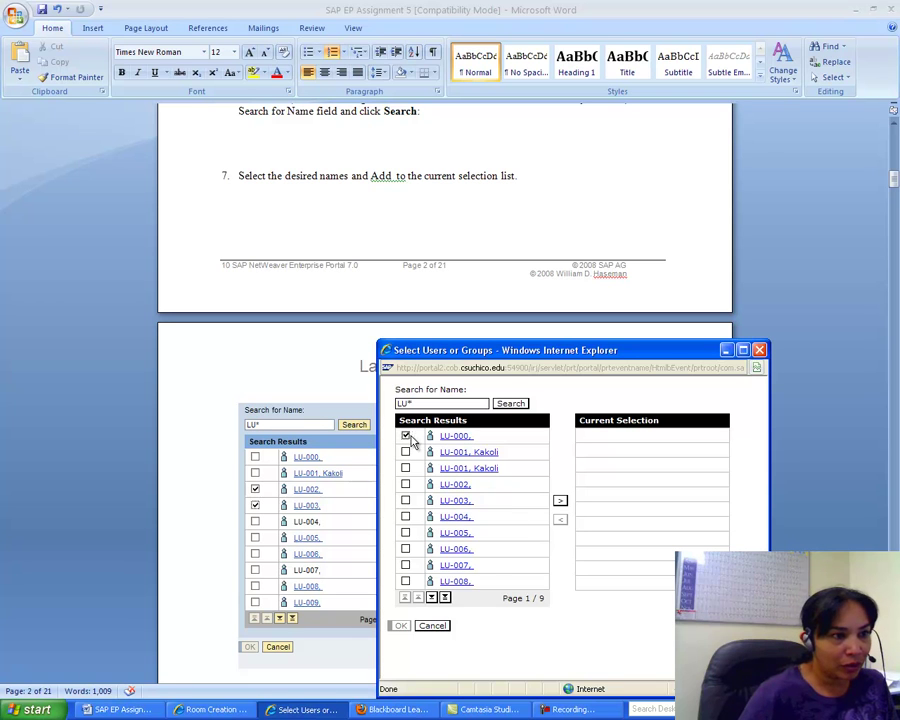
left_click(405, 453)
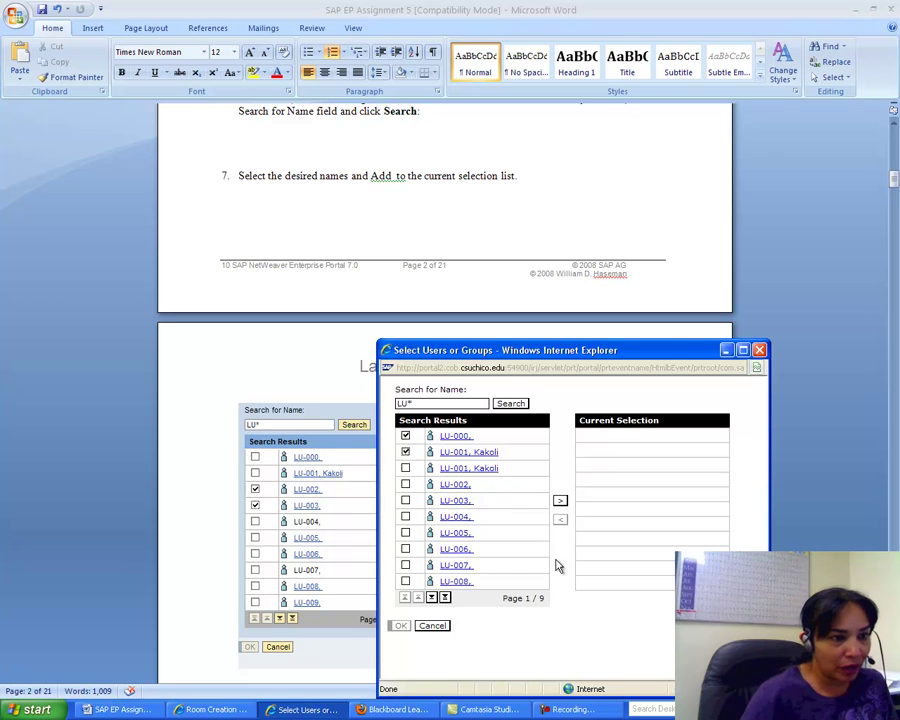
left_click(446, 598)
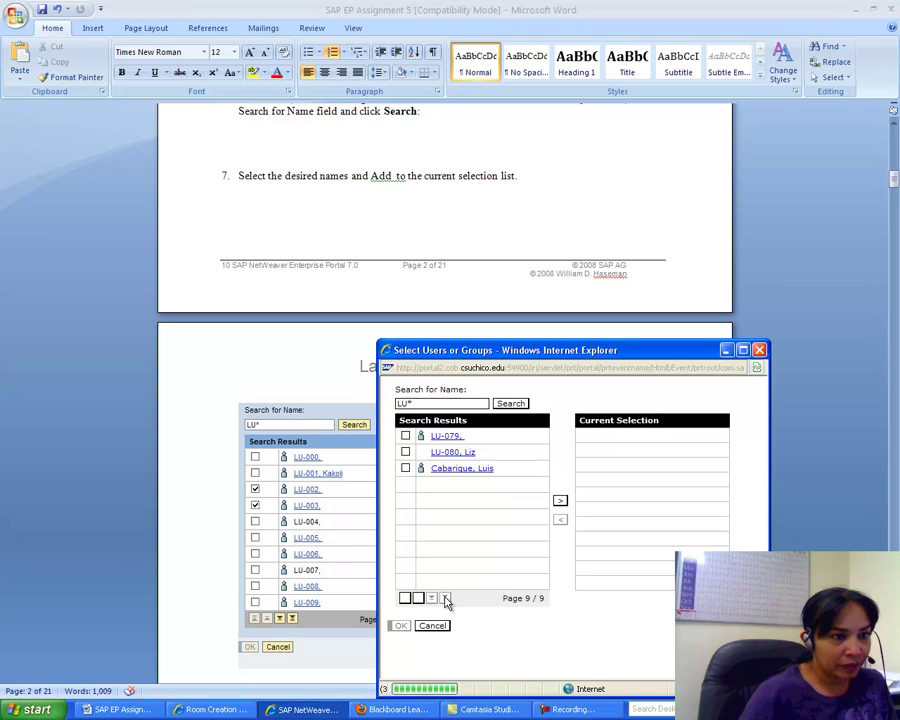
left_click(405, 452)
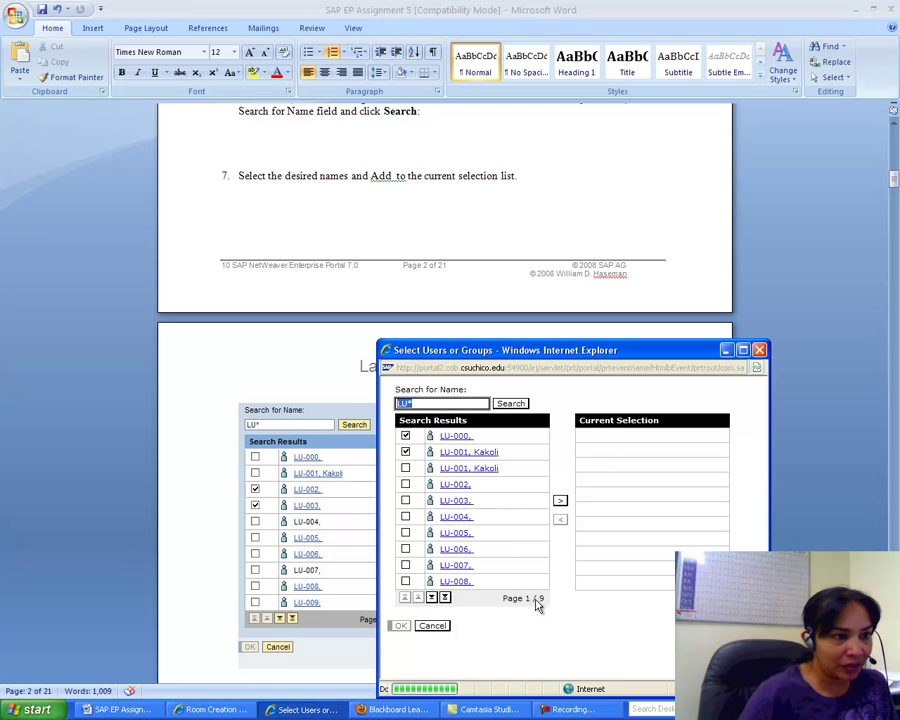
left_click(445, 597)
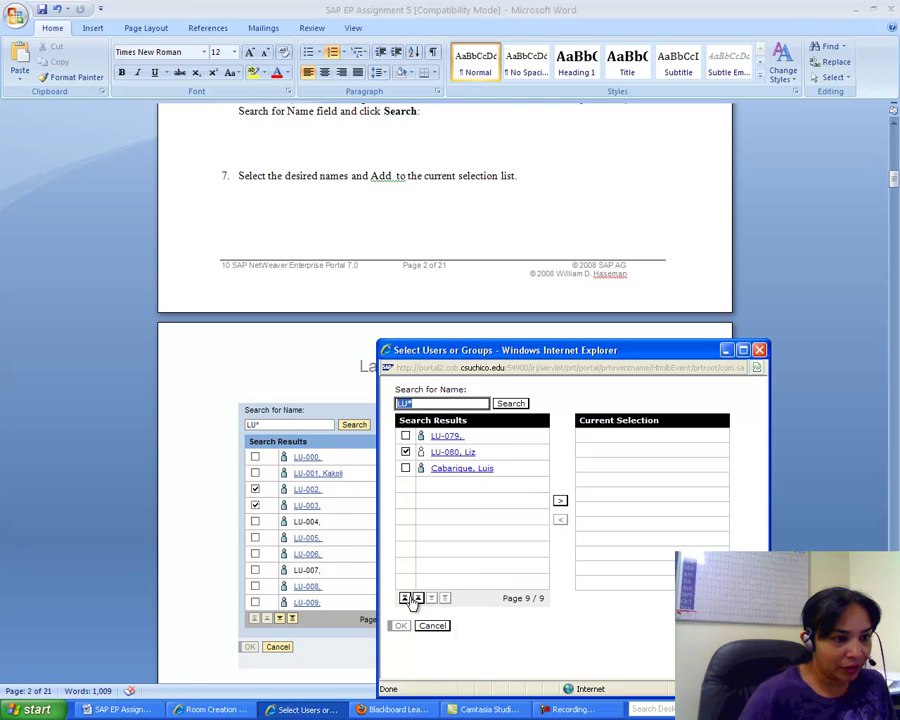
left_click(406, 598)
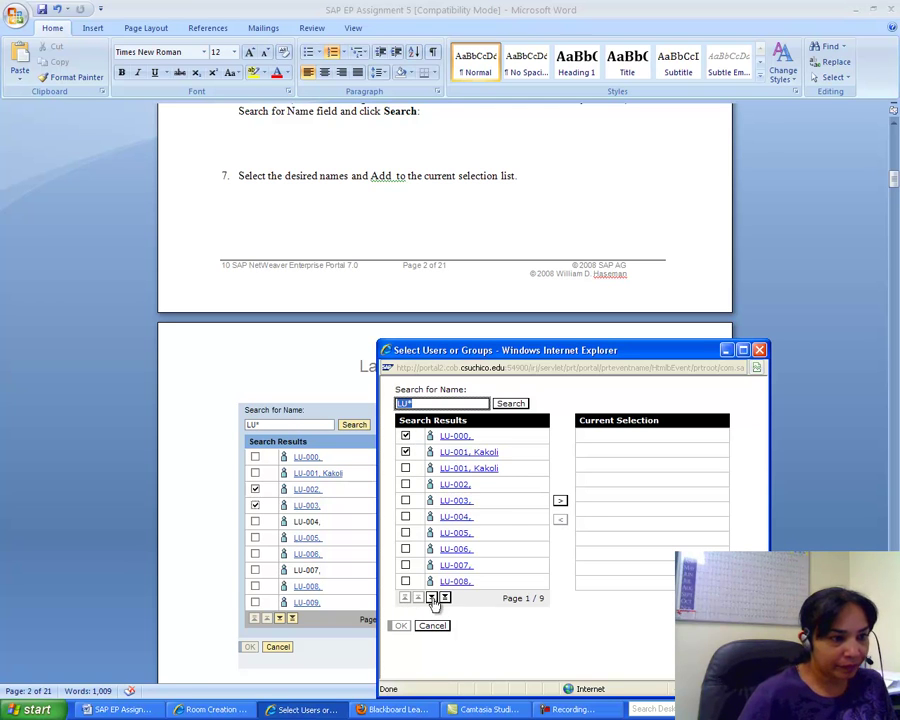
left_click(430, 597)
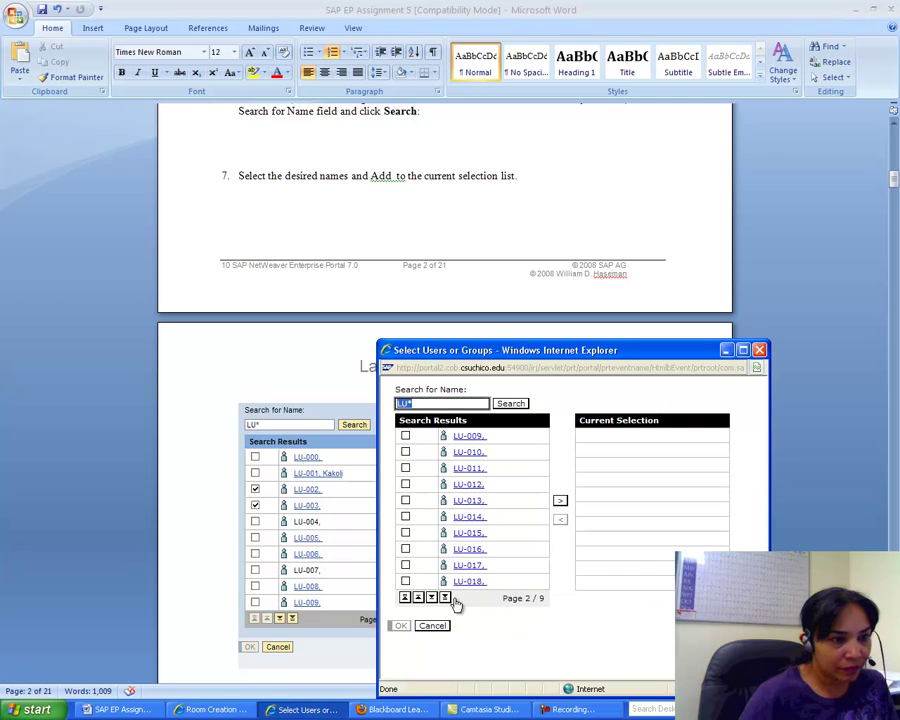
- Tick one user on page 6 and one on page 4, add all five to Current Selection, and confirm
left_click(431, 597)
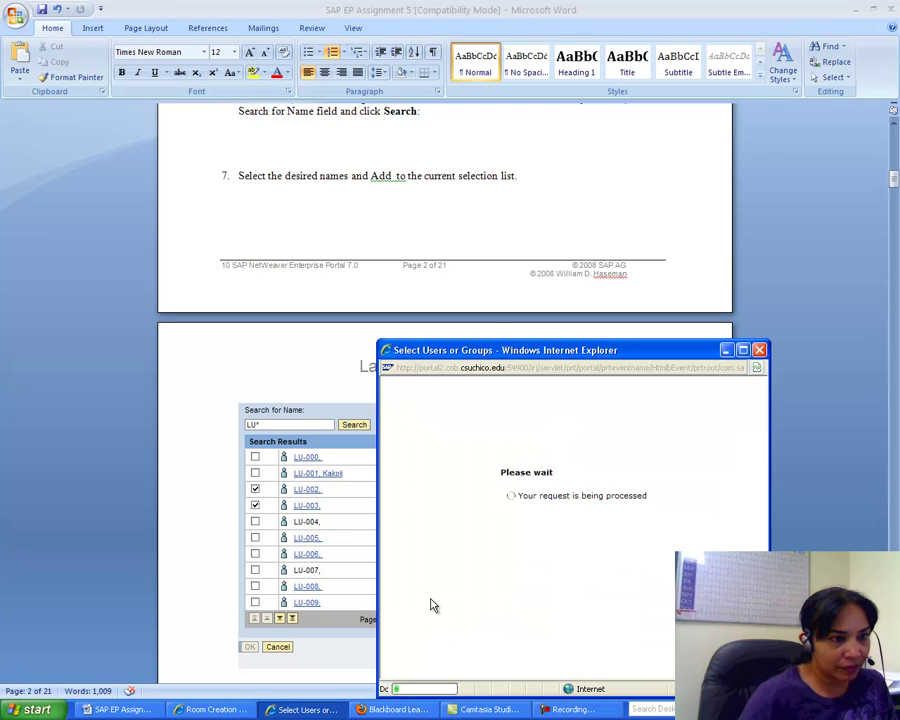
left_click(431, 597)
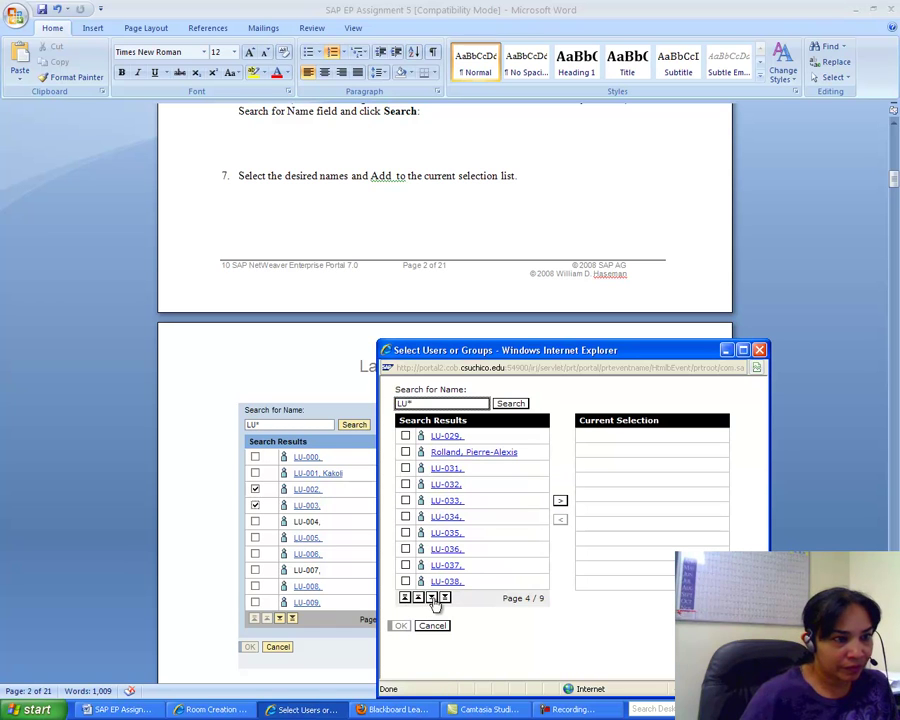
left_click(431, 597)
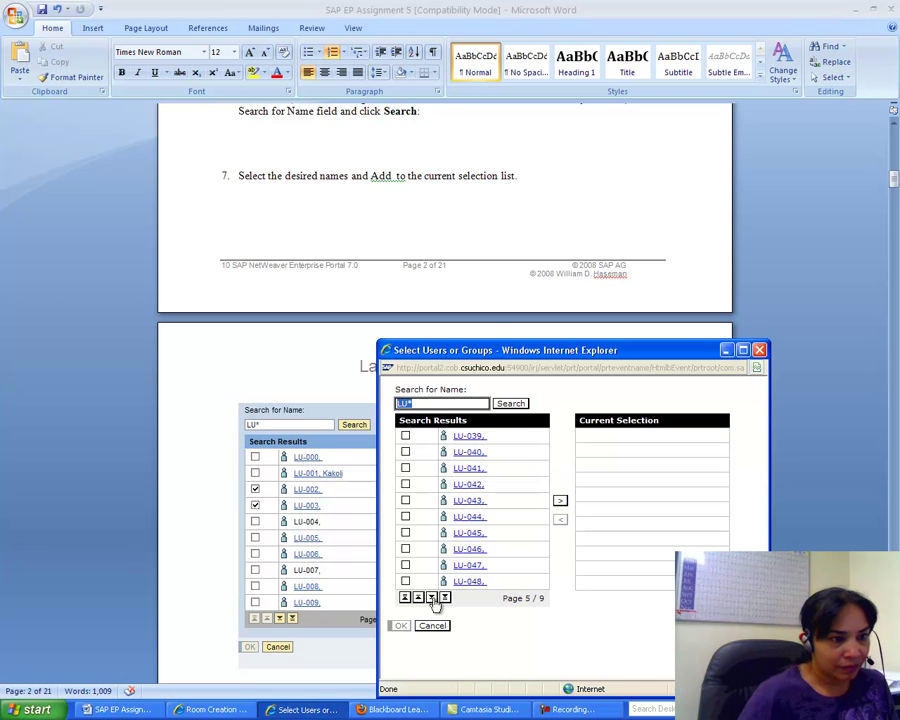
left_click(432, 598)
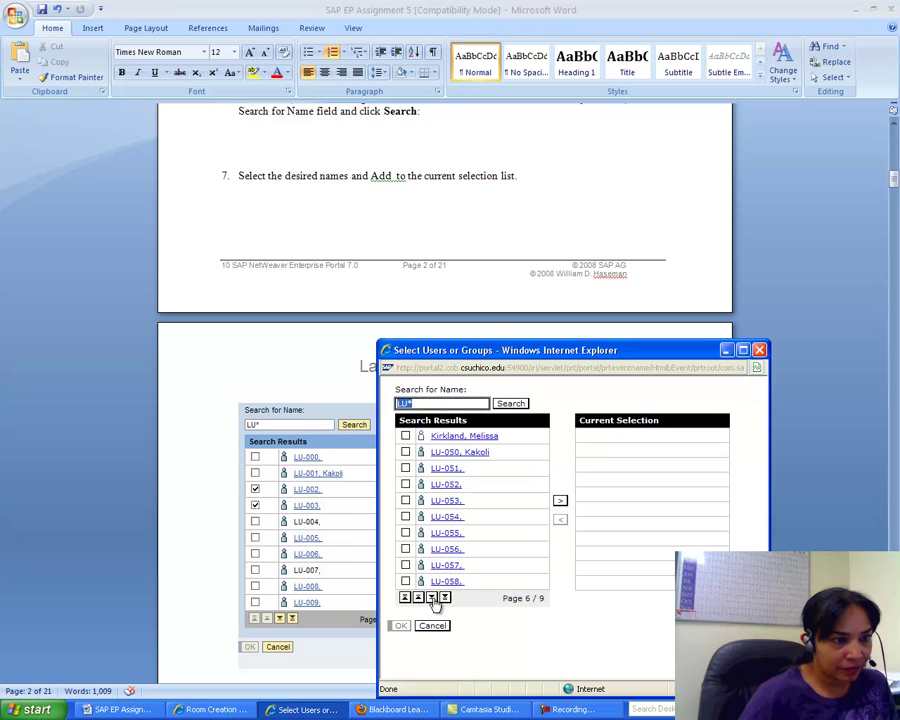
left_click(405, 437)
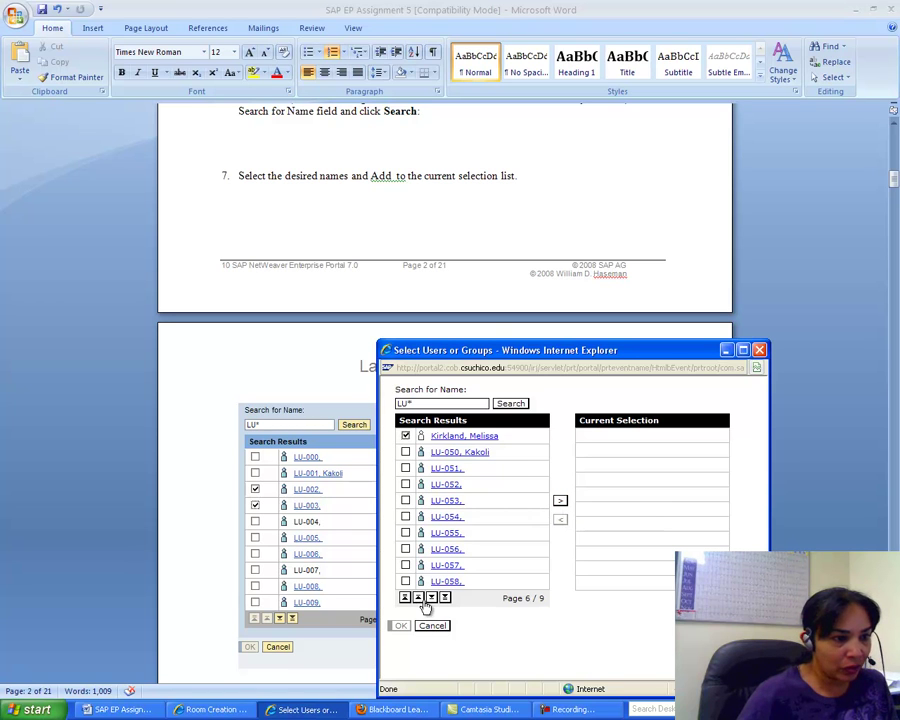
left_click(418, 598)
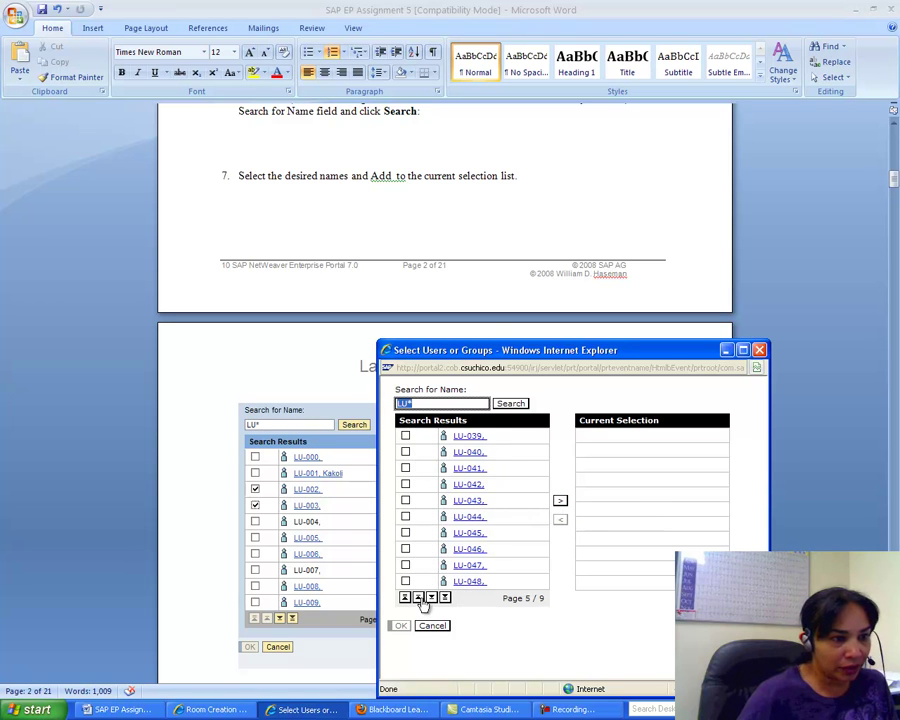
left_click(418, 598)
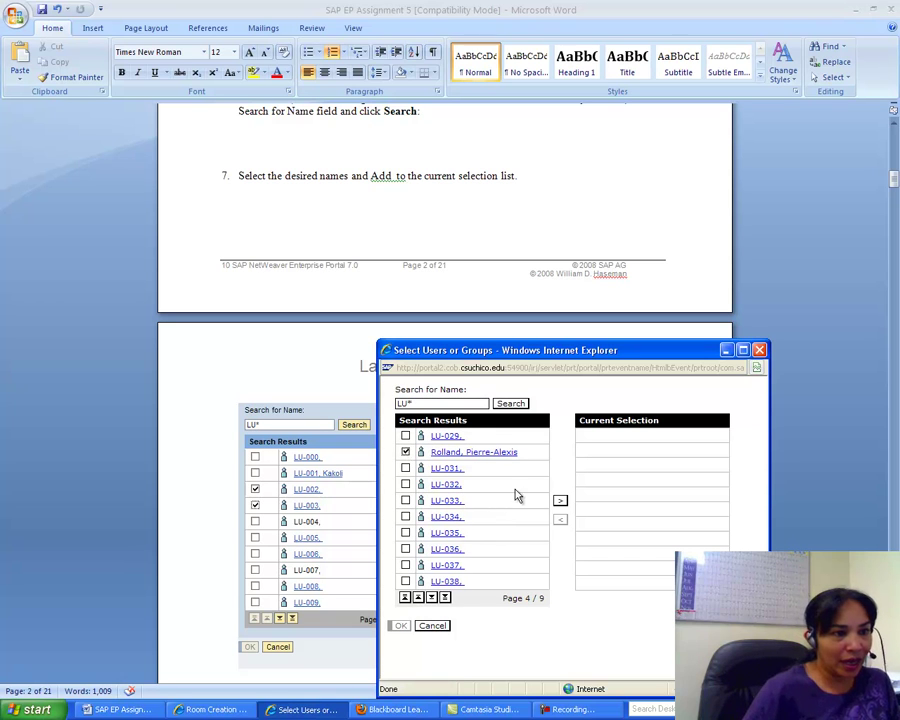
left_click(560, 501)
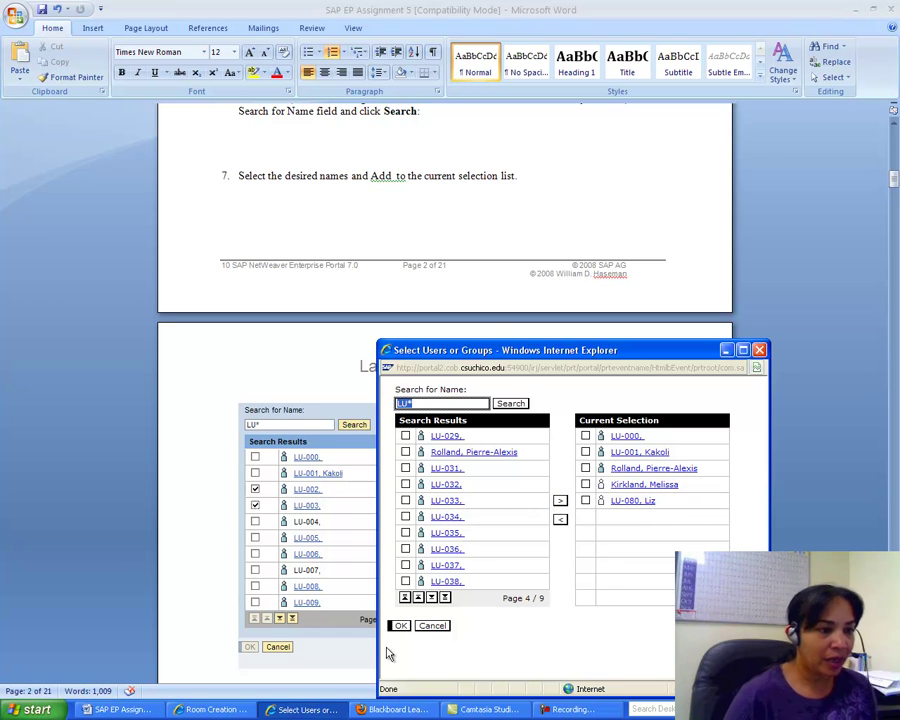
left_click(400, 626)
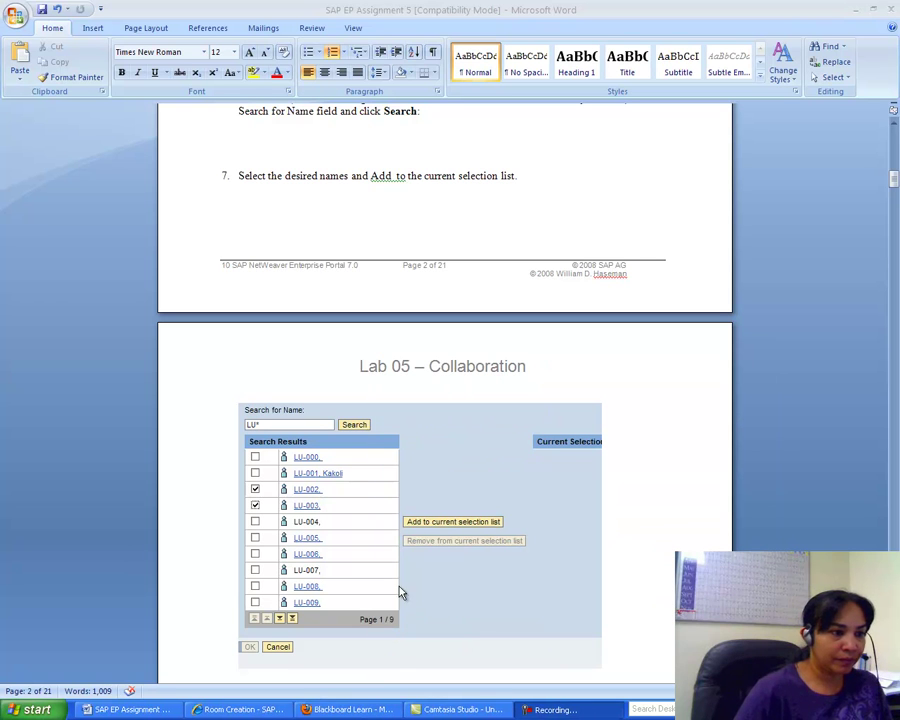
- Read the next instruction, then advance the RLU050 wizard to Step 3: Check Your Settings
left_click_drag(895, 180, 895, 197)
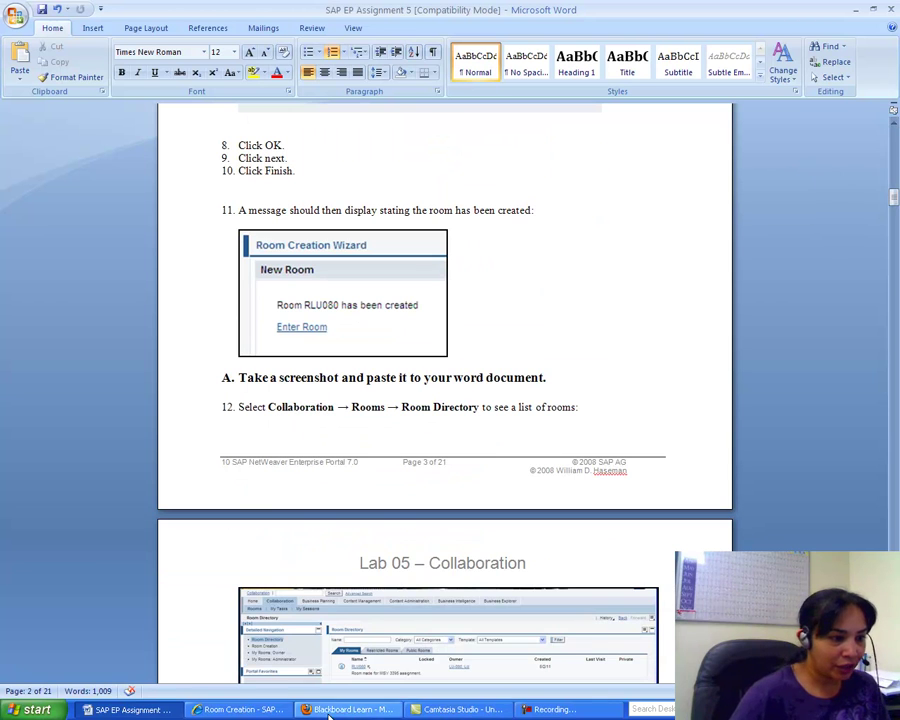
left_click(237, 709)
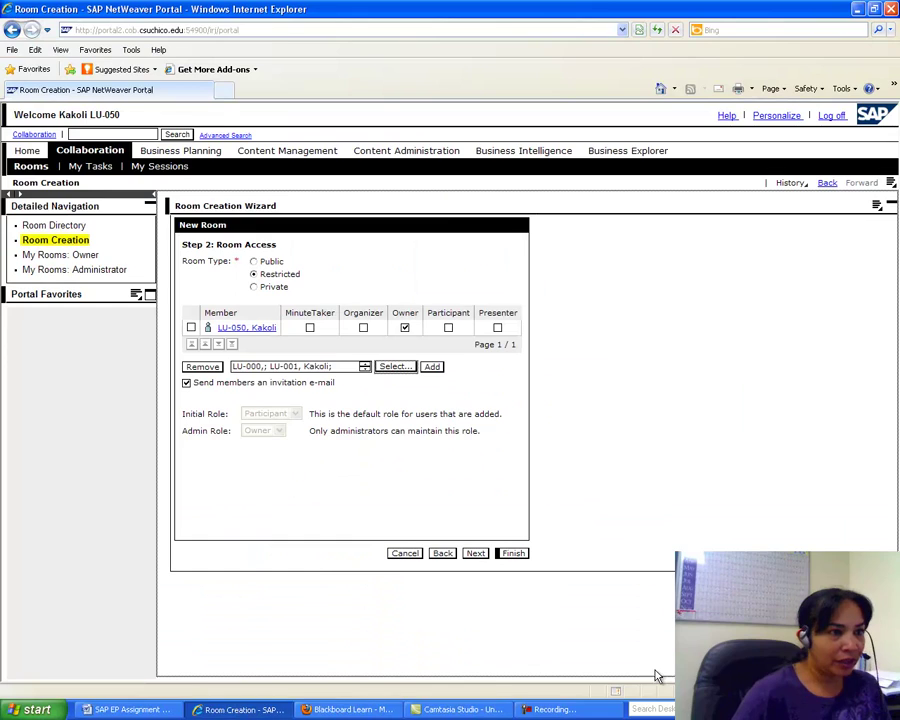
left_click(474, 555)
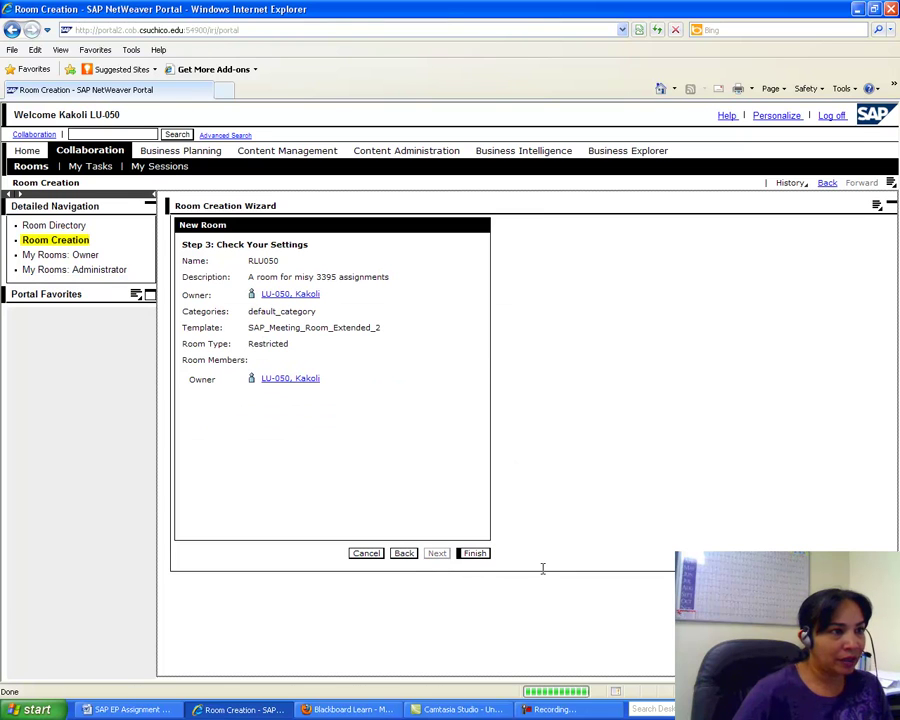
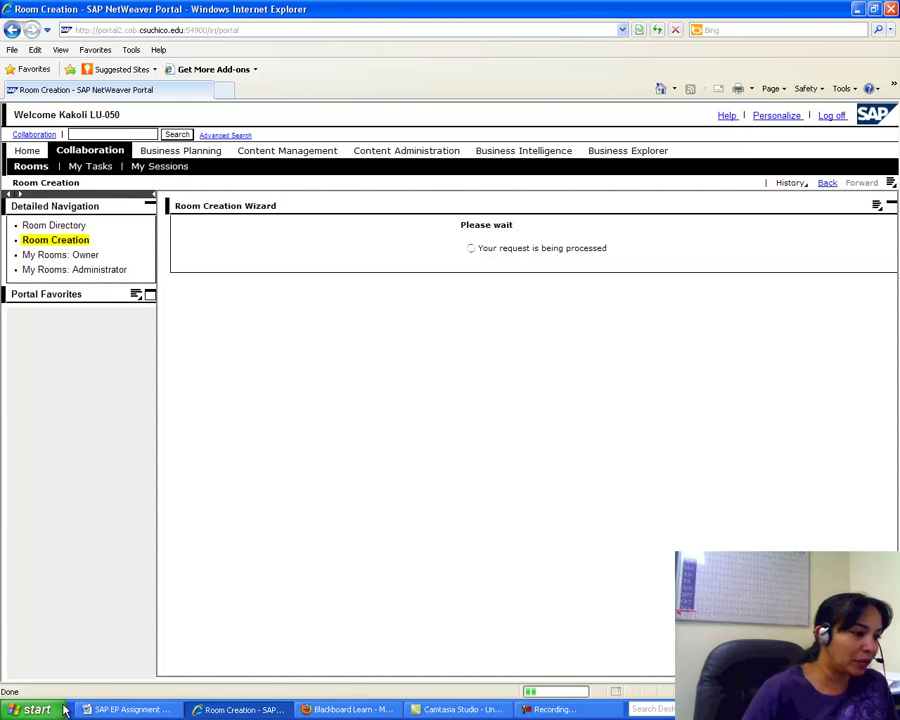
- Start a blank Word 2007 document and type 'A.' on its first line
left_click(33, 709)
left_click(120, 485)
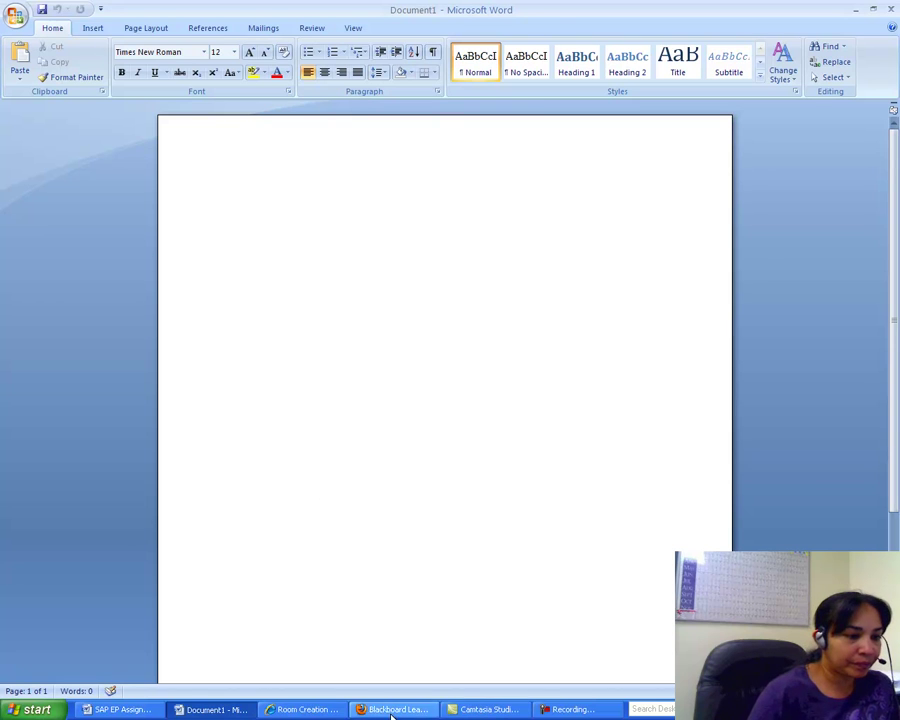
left_click(330, 713)
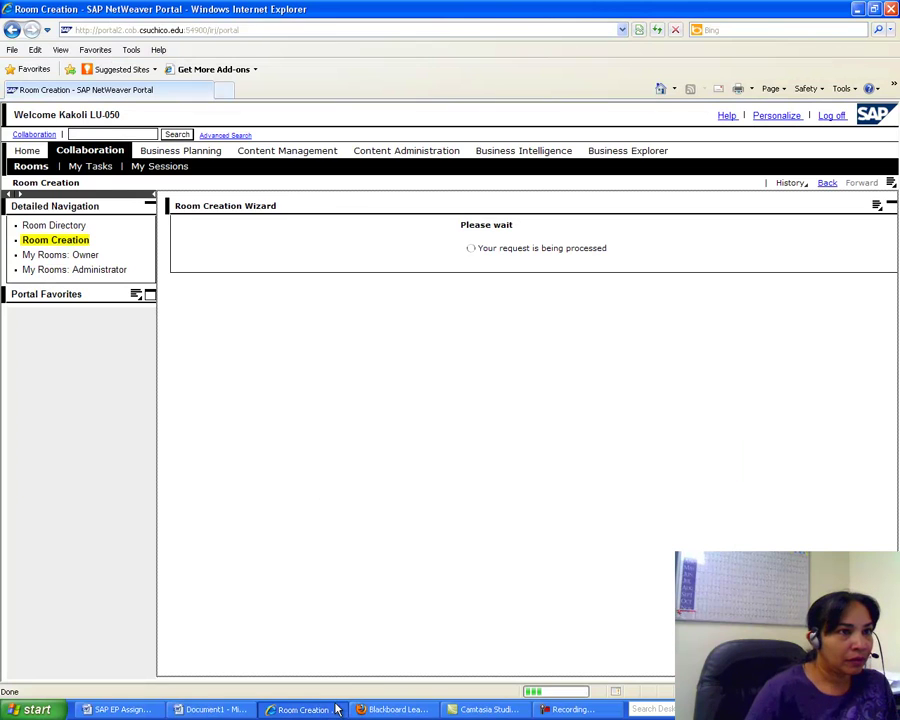
left_click(215, 709)
type("A.")
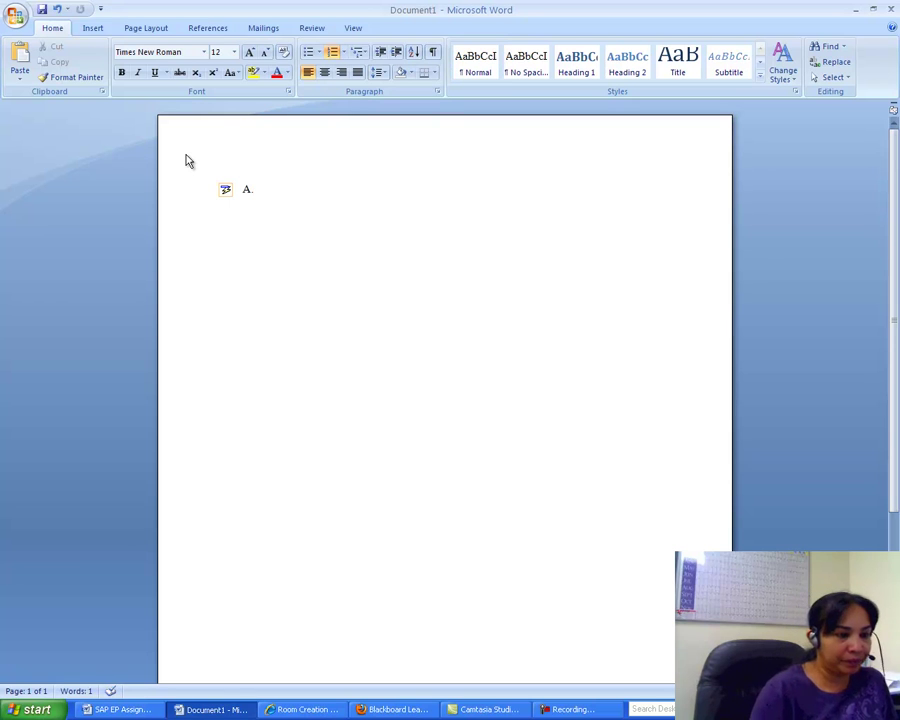
- Check whether the portal has created the room, and close the Camtasia Studio window
left_click(312, 706)
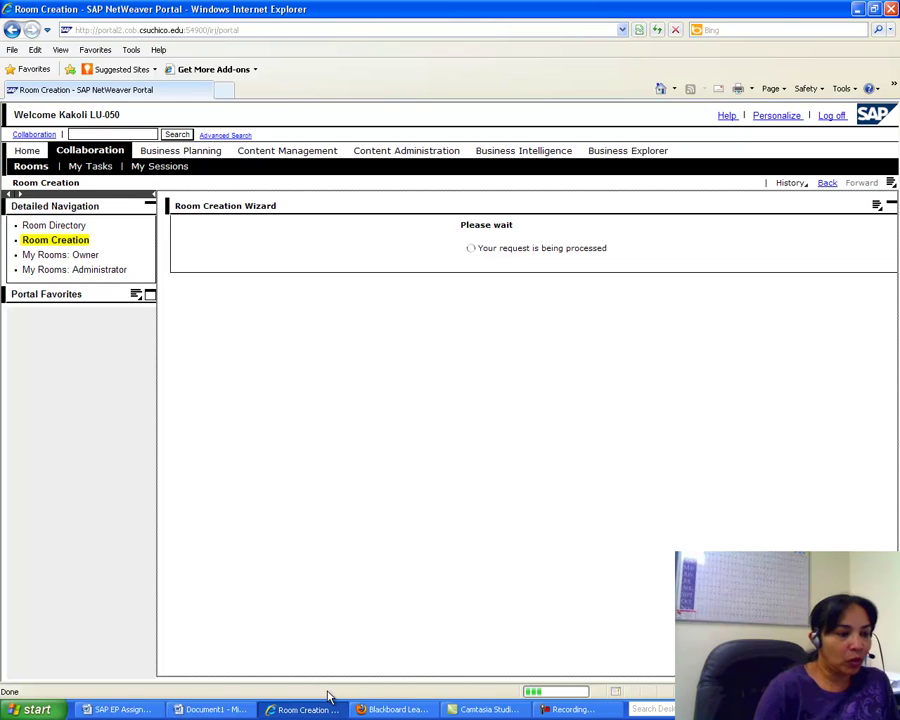
left_click(477, 709)
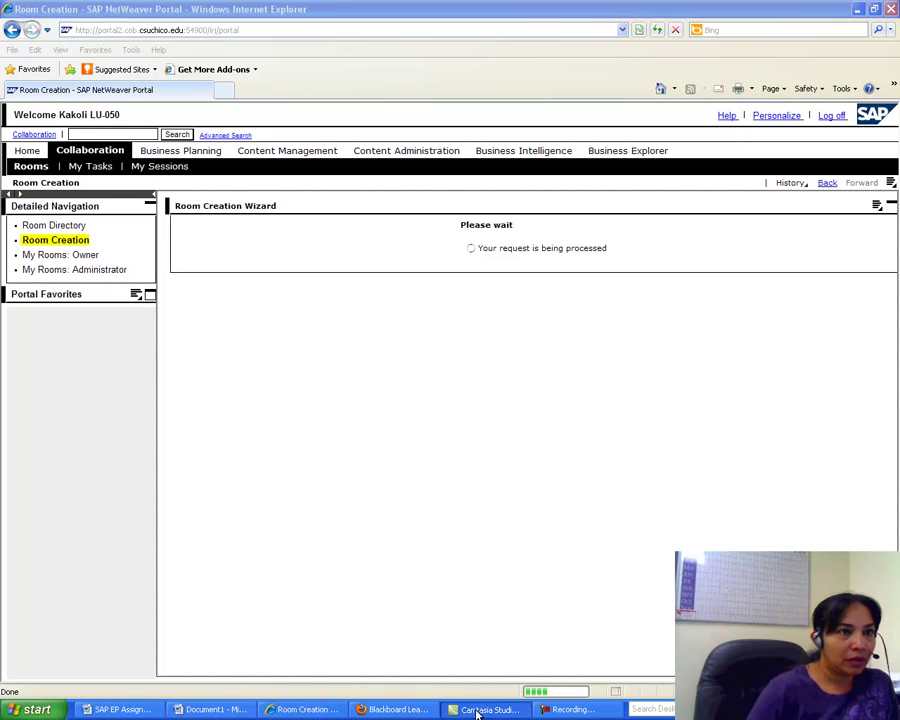
left_click(891, 9)
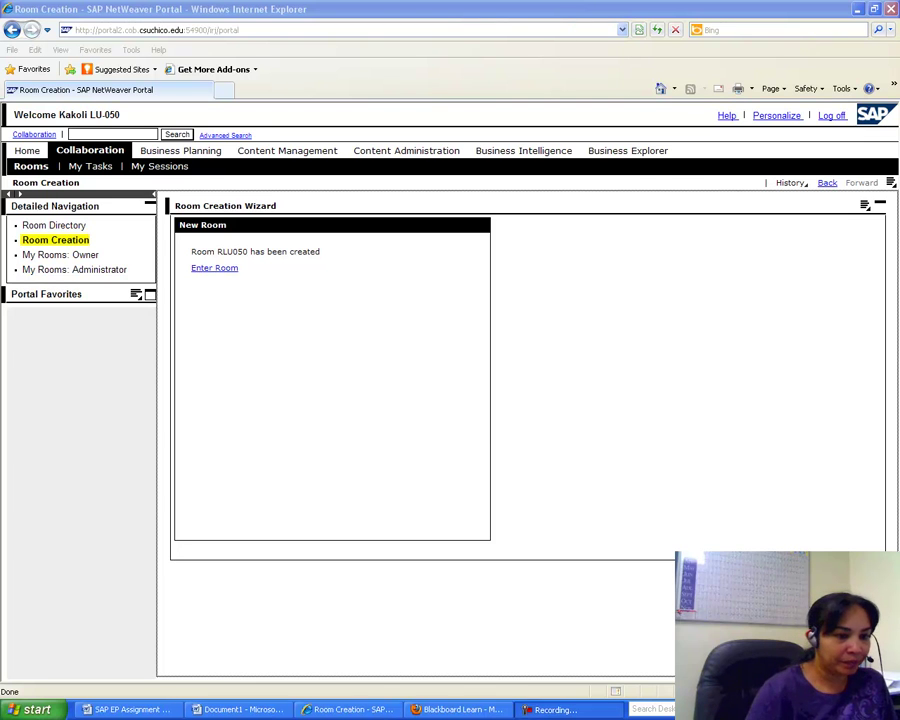
- Launch Paint and paste the captured portal screenshot onto the canvas
left_click(545, 709)
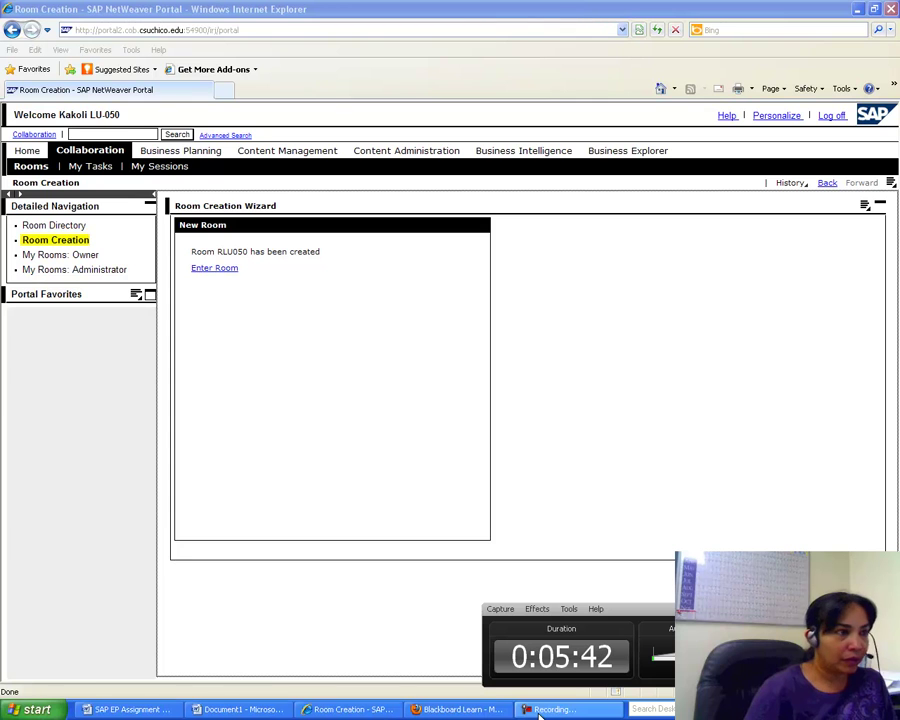
left_click(37, 709)
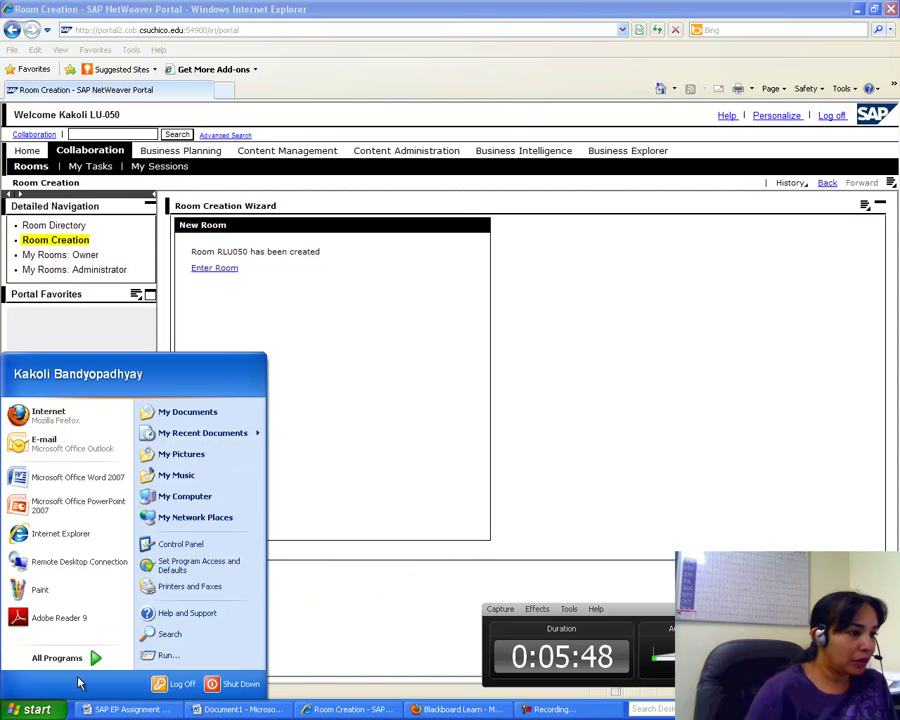
mouse_move(92, 662)
mouse_move(210, 77)
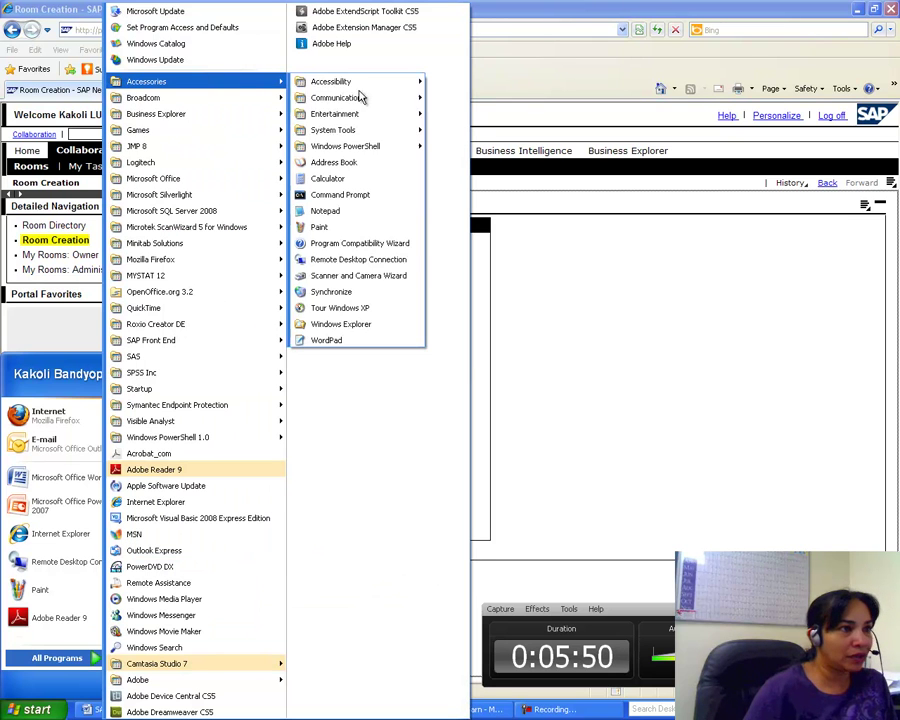
left_click(319, 227)
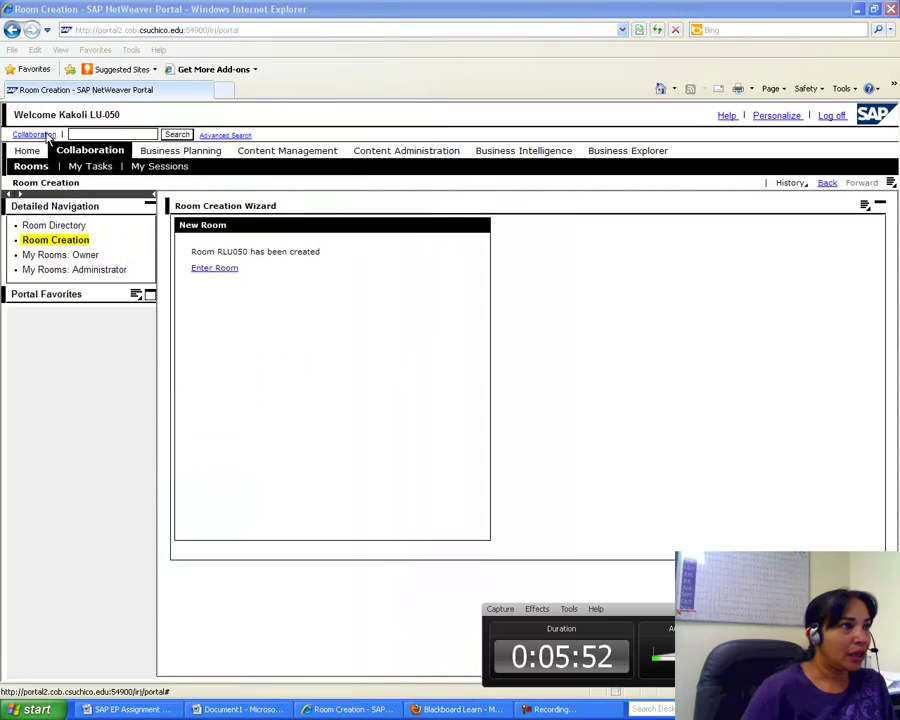
left_click(29, 26)
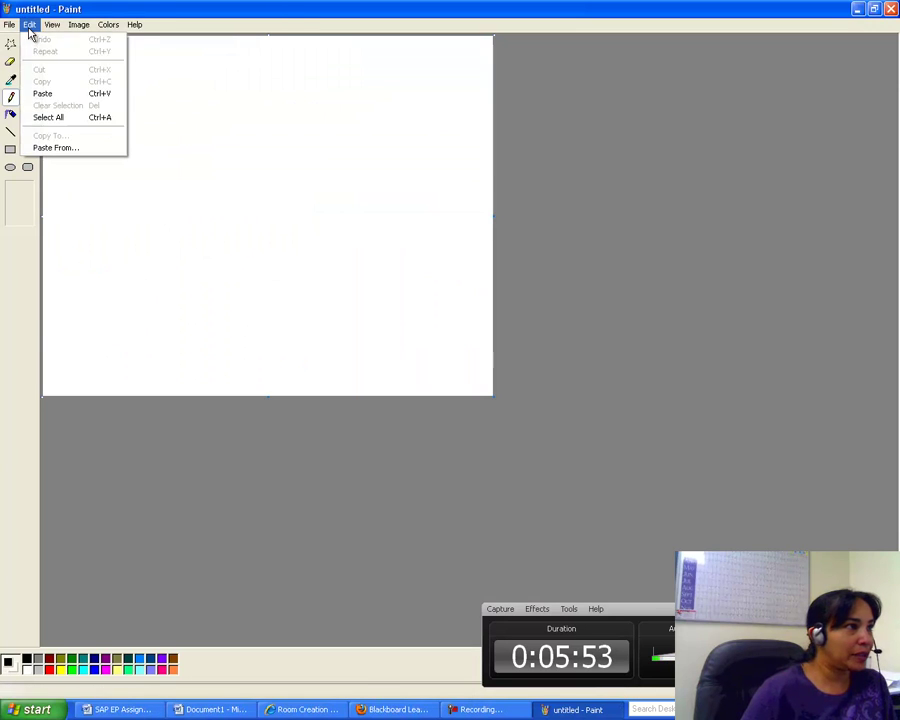
left_click(42, 93)
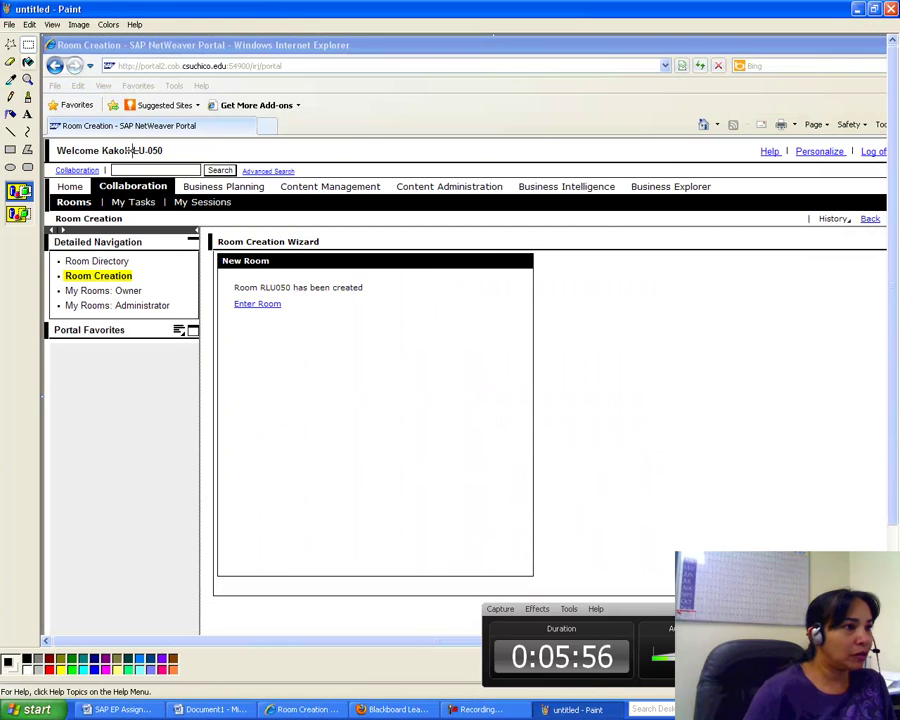
- Select and copy the room-created confirmation area of the screenshot, then return to Word
left_click_drag(150, 214, 584, 527)
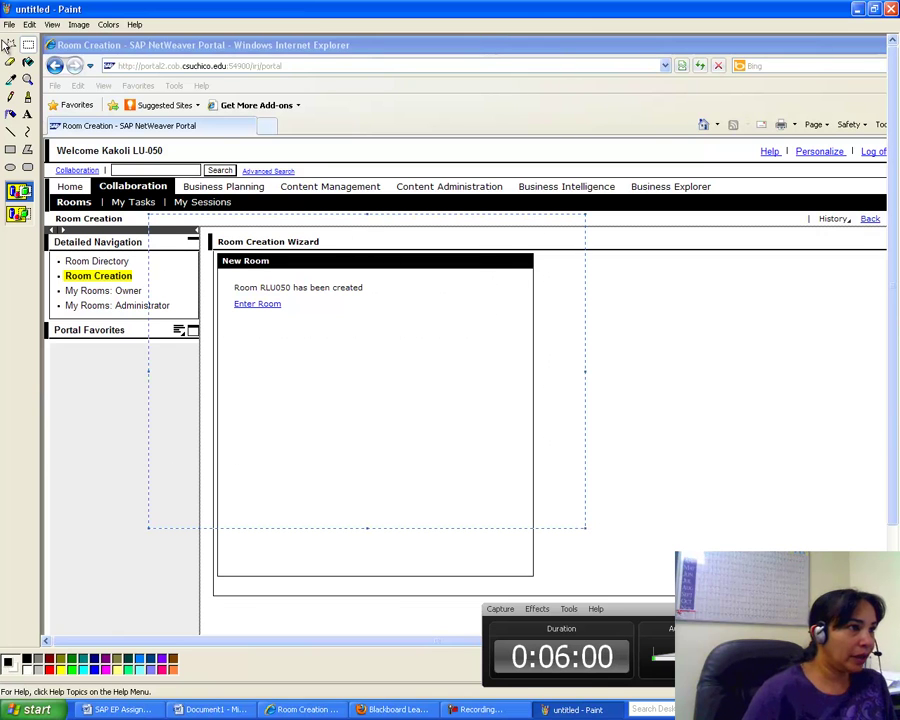
left_click(684, 296)
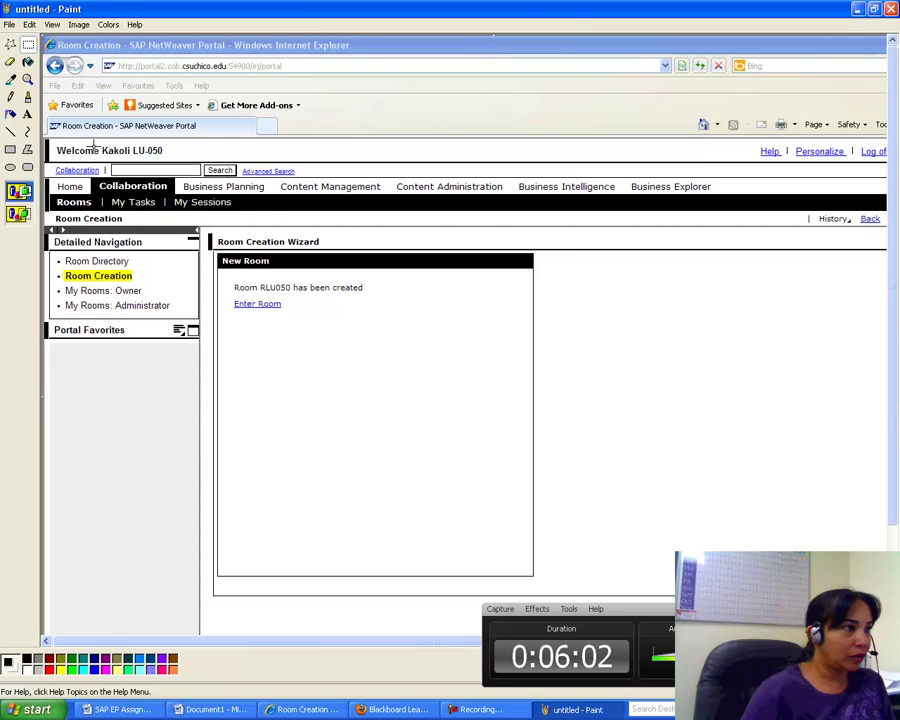
mouse_move(96, 142)
left_mouse_down()
mouse_move(516, 418)
mouse_move(574, 429)
left_mouse_up()
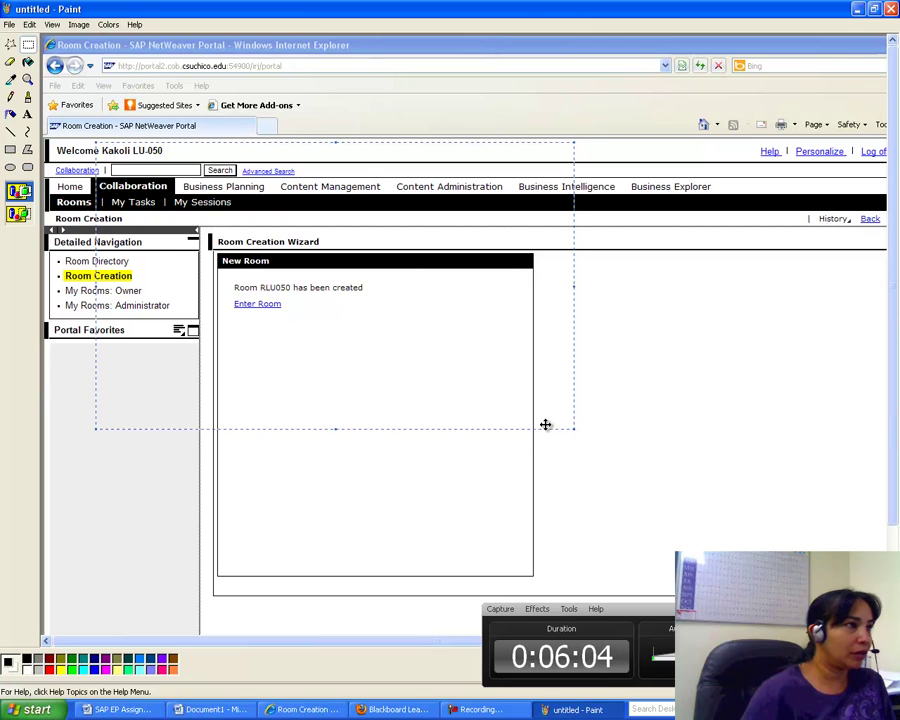
left_click(29, 24)
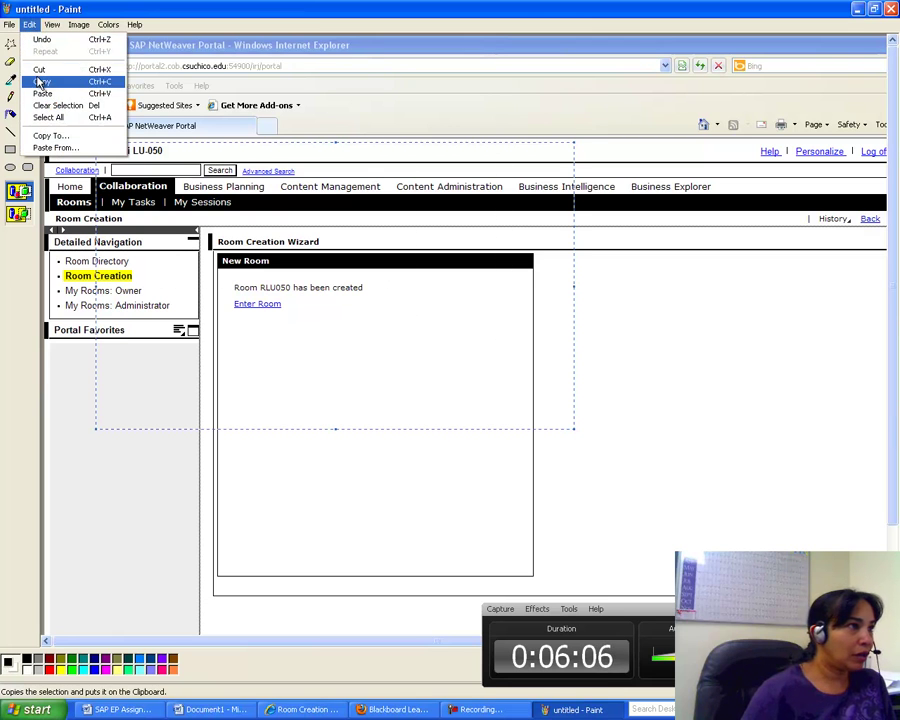
left_click(34, 70)
left_click(228, 709)
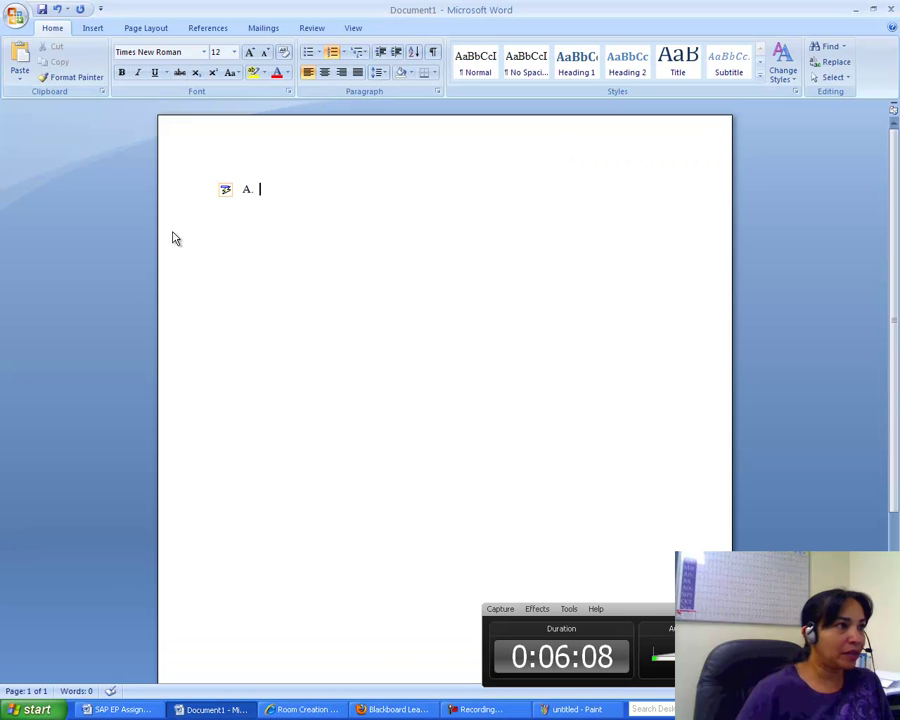
- Paste the cropped confirmation screenshot without list indent, with 'A.' on its own line above
left_click(19, 55)
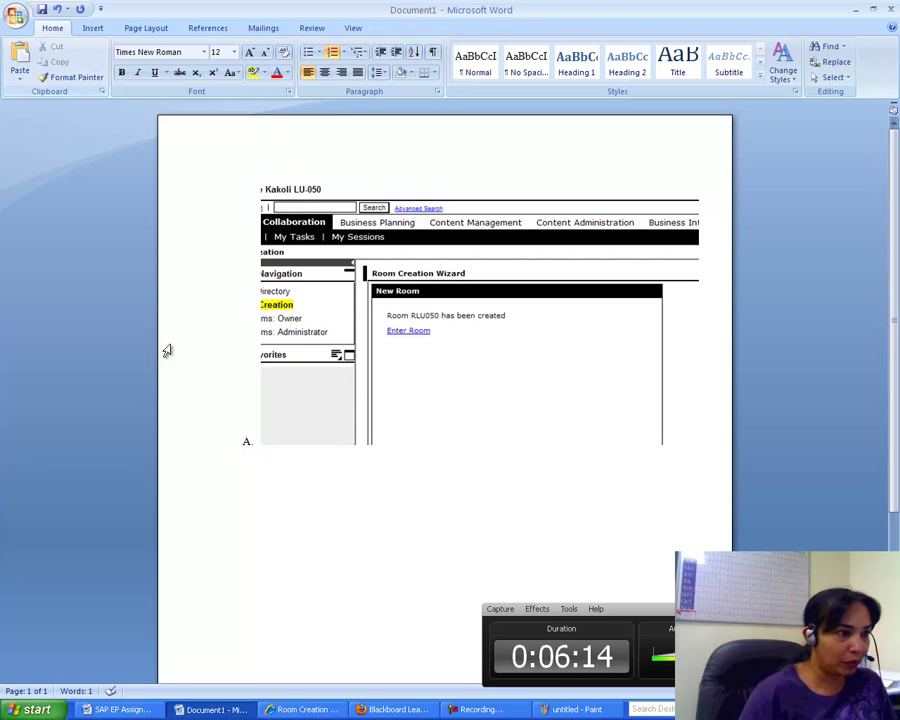
left_click(260, 205)
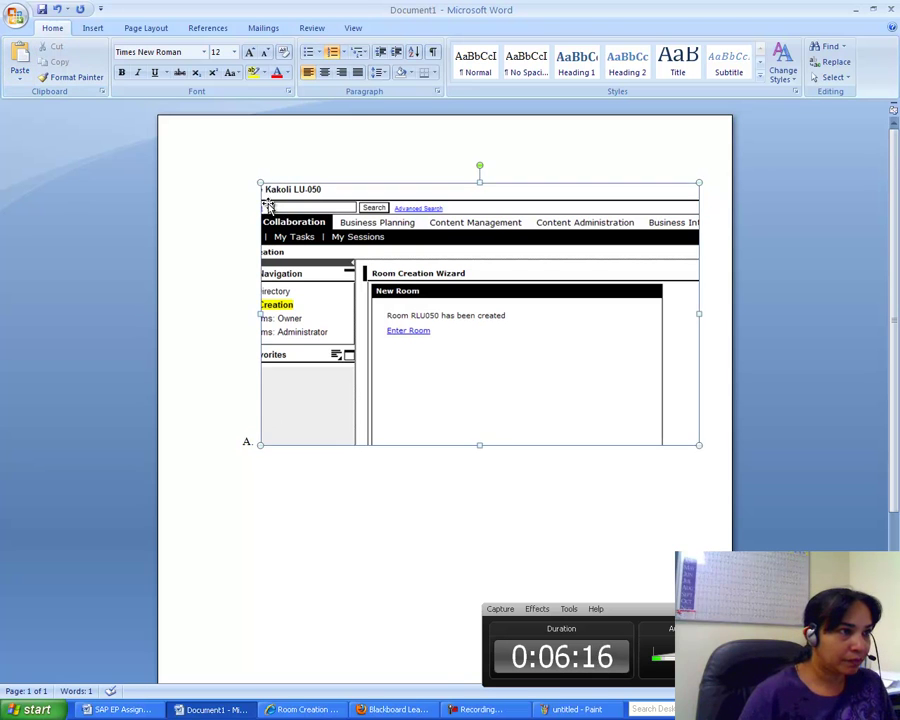
left_click(258, 446)
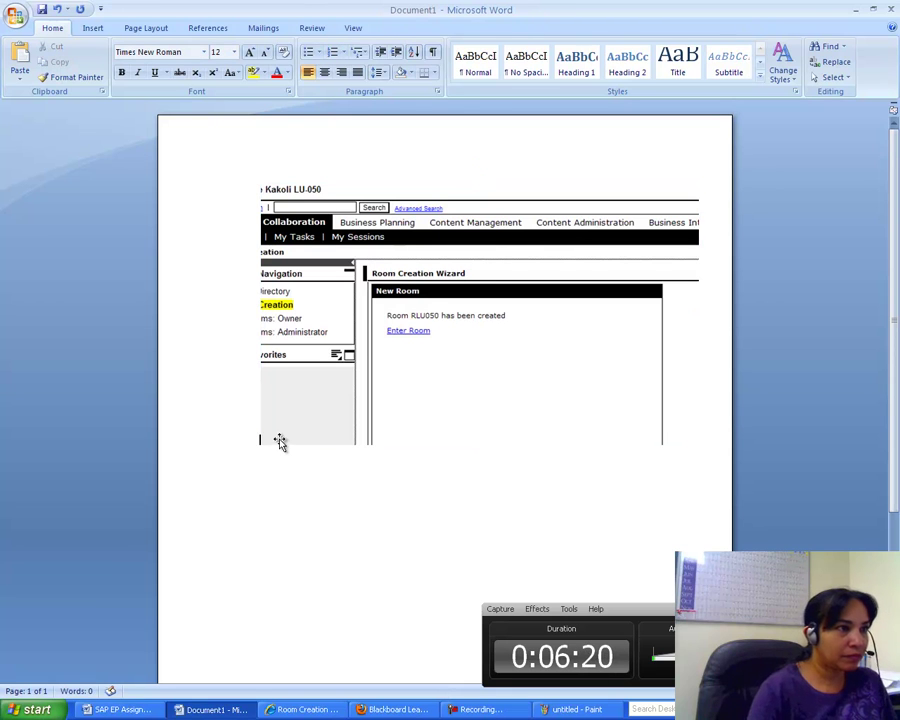
key("BackSpace")
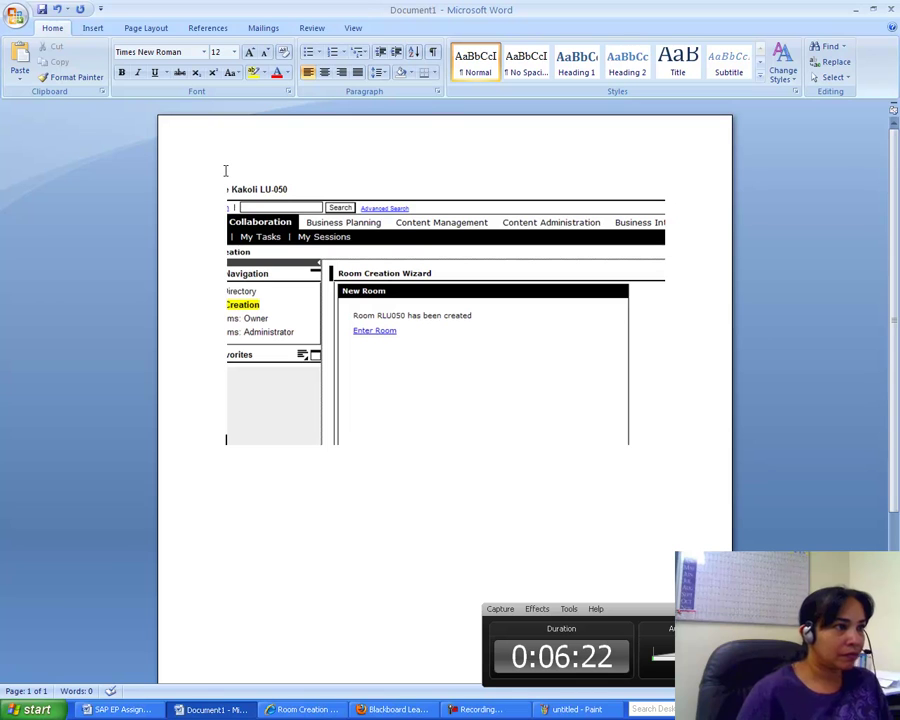
key("Return")
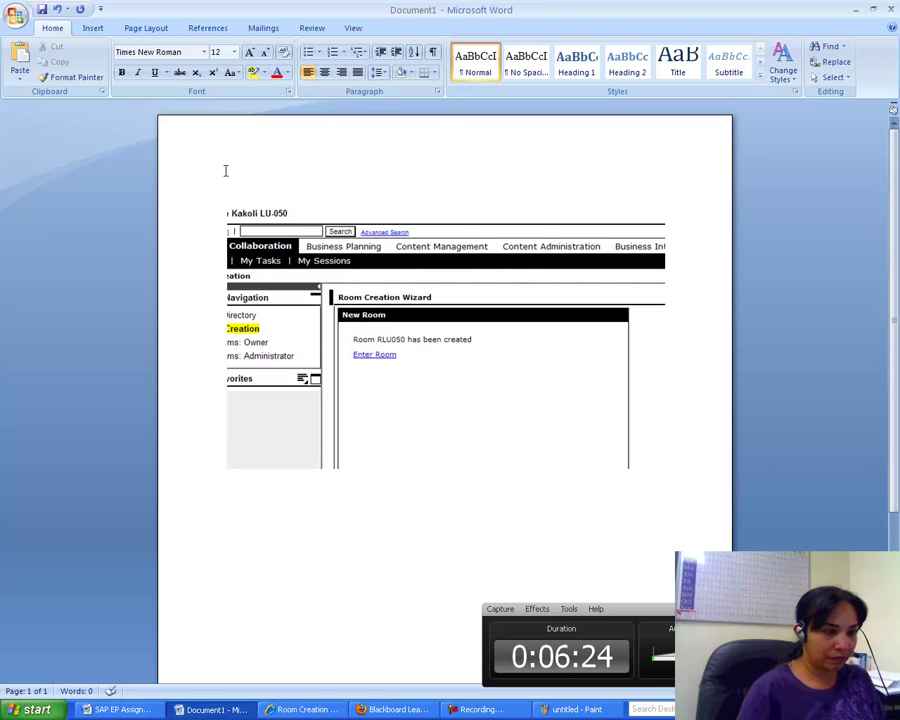
left_click(225, 170)
type("A.")
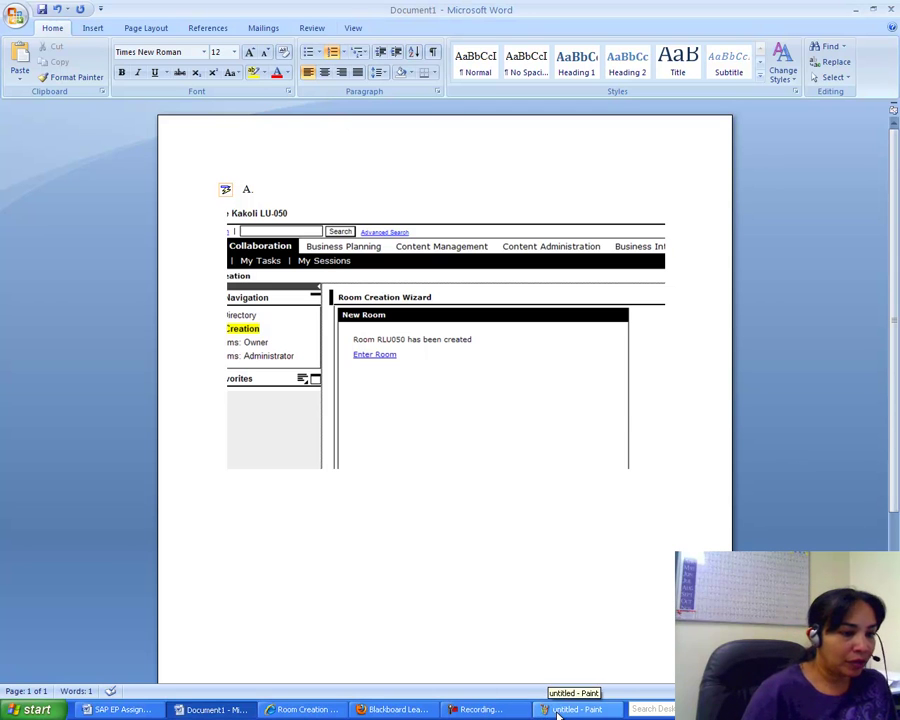
- Check the assignment instructions and show the portal's Room Directory listing RLU050, VR004 and VR034
left_click(120, 710)
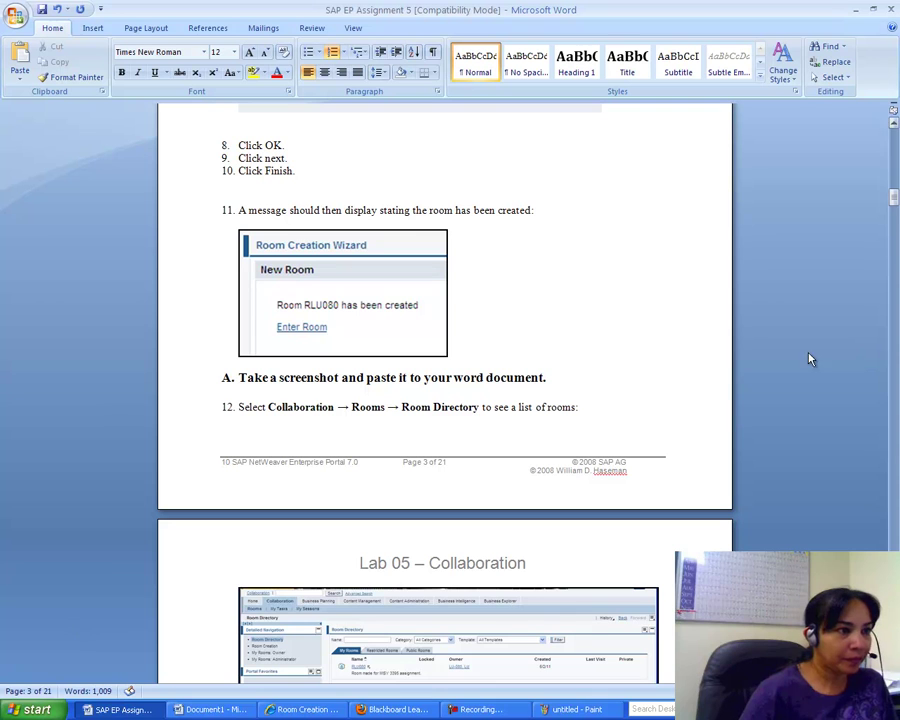
left_click_drag(897, 205, 897, 213)
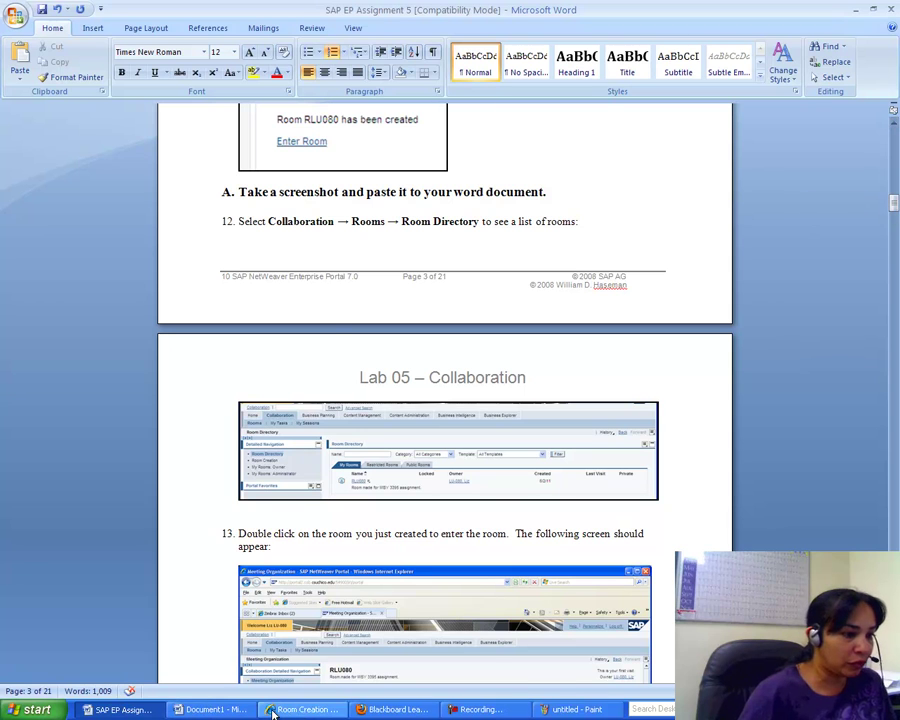
left_click(305, 709)
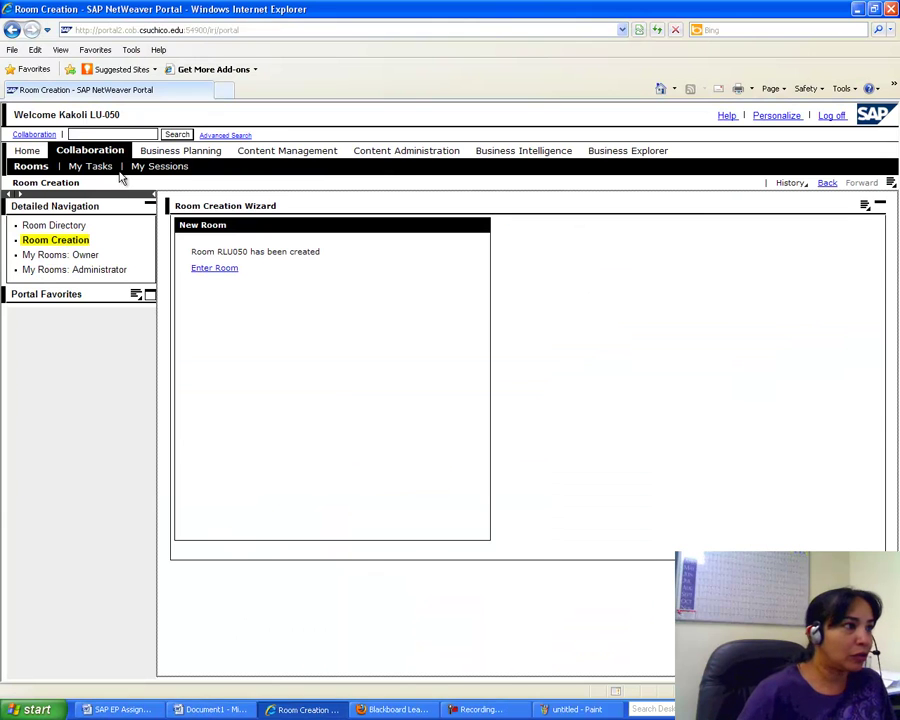
left_click(56, 228)
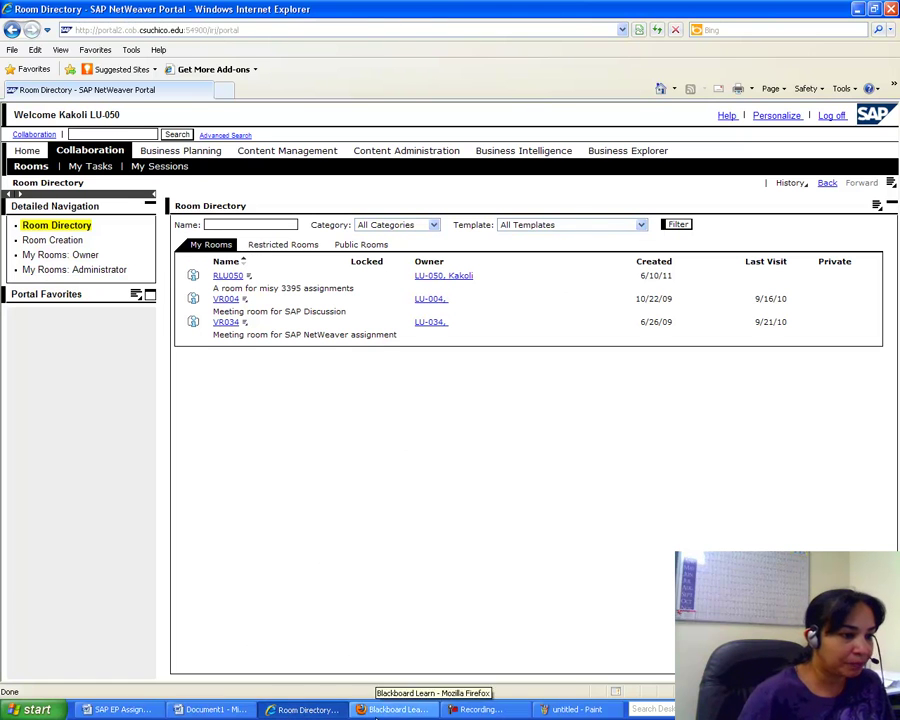
left_click(112, 709)
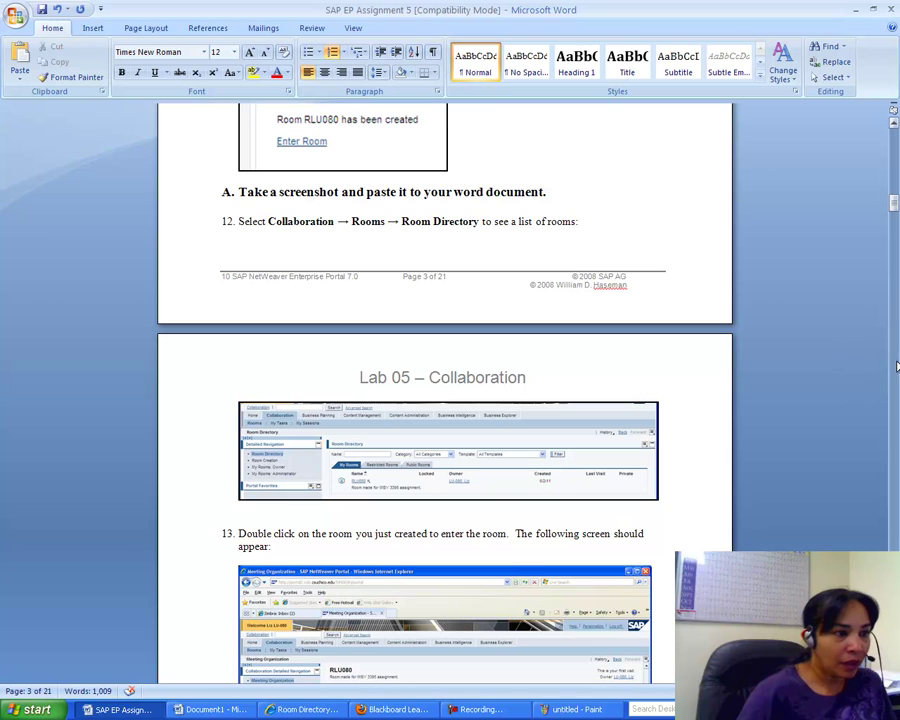
left_click_drag(897, 213, 897, 222)
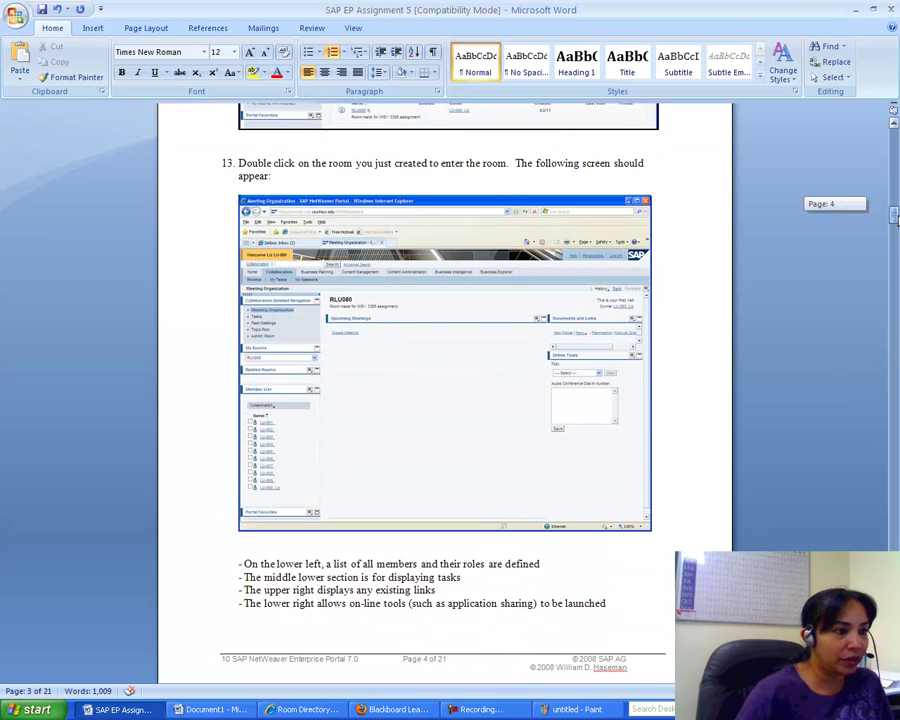
left_click(334, 710)
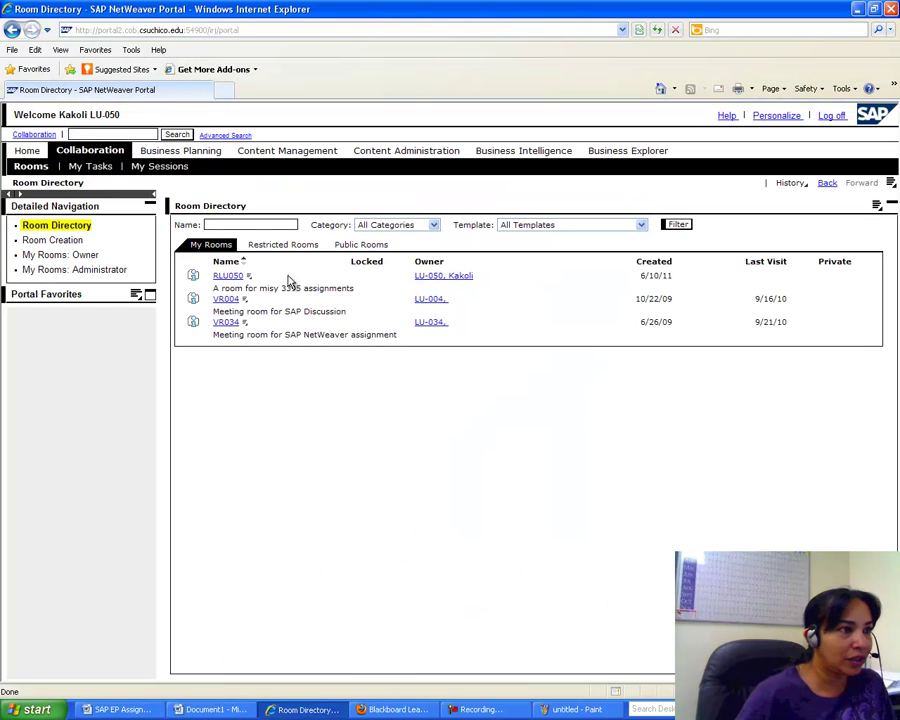
- Enter the RLU050 room and read the next assignment step in Word
left_click(229, 281)
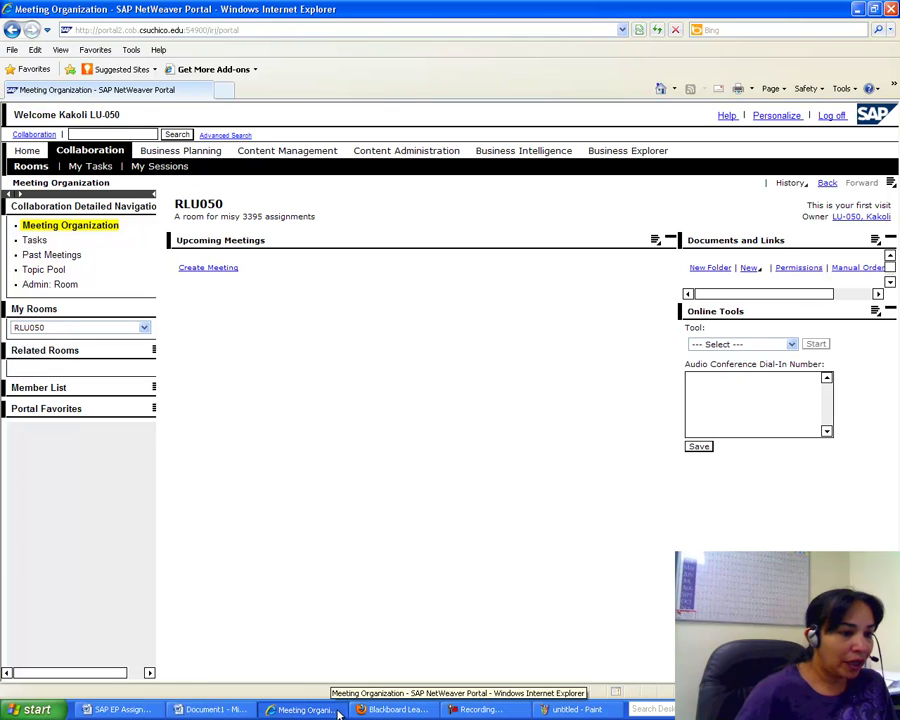
left_click(118, 709)
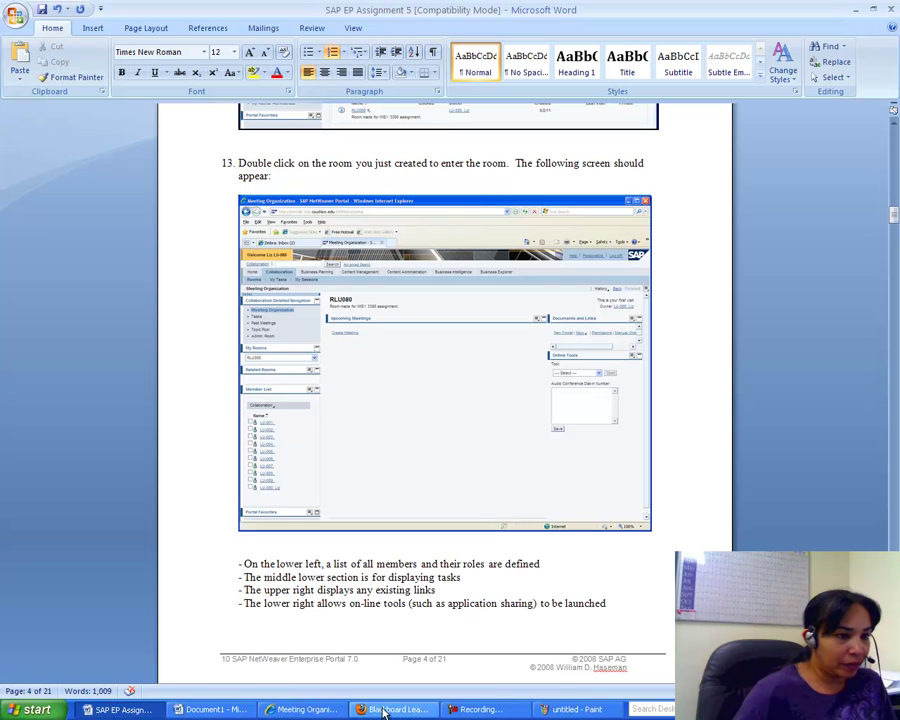
left_click_drag(896, 226, 896, 241)
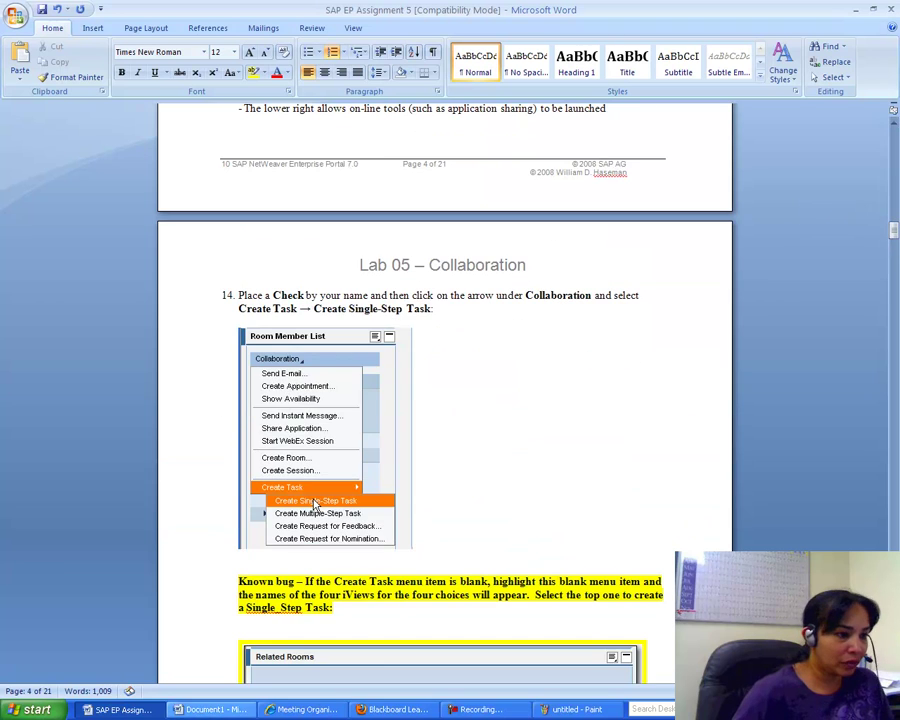
left_click(300, 709)
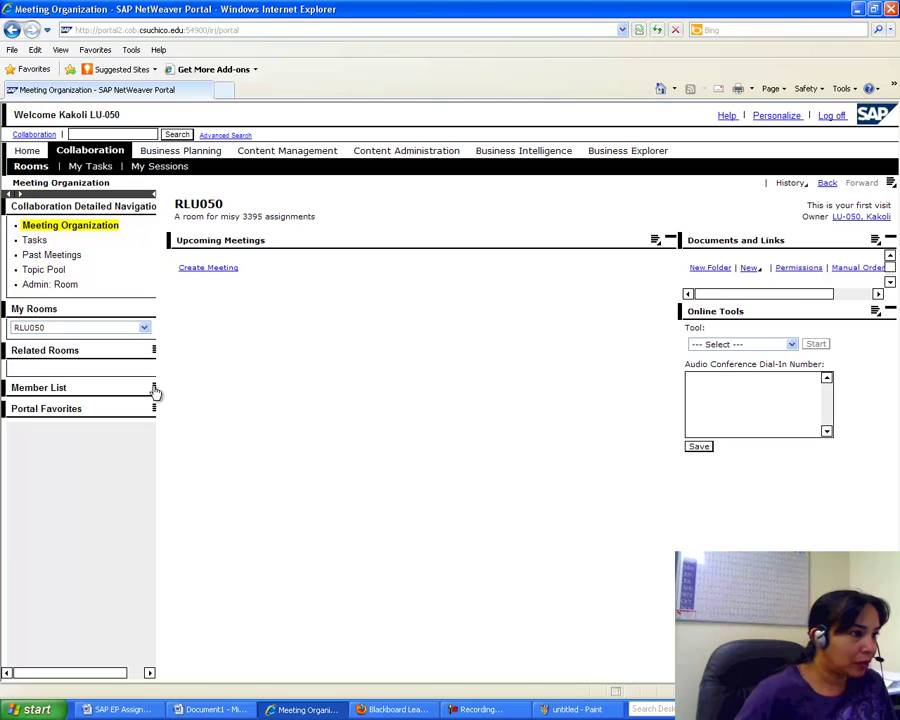
- Refresh the Member List, reopen RLU050 from the Room Directory, and return to the Word instructions
double_click(30, 388)
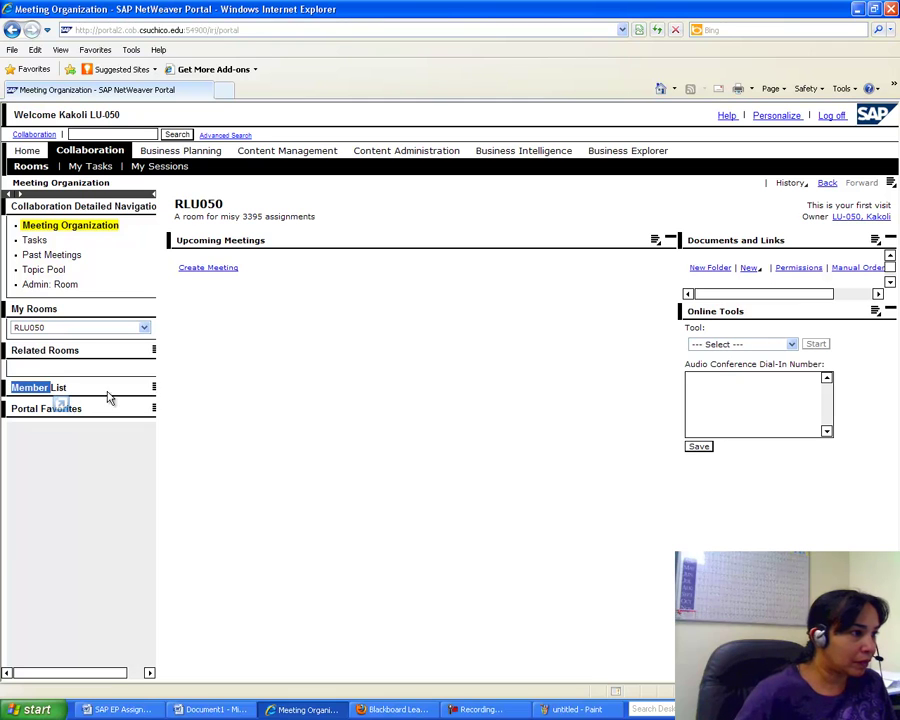
left_click(155, 390)
left_click(146, 404)
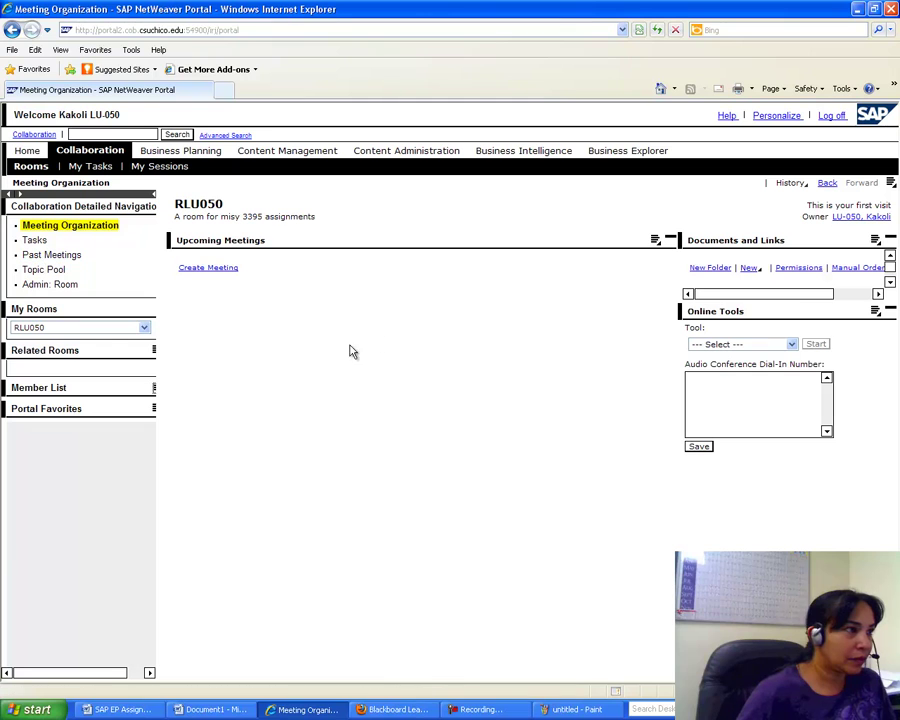
left_click(29, 167)
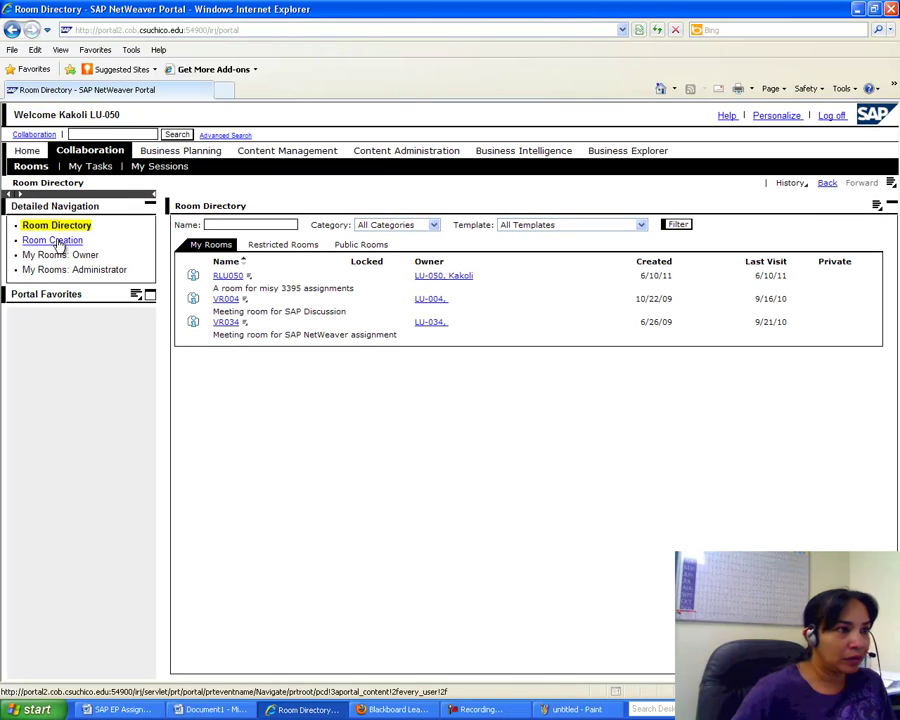
left_click(229, 278)
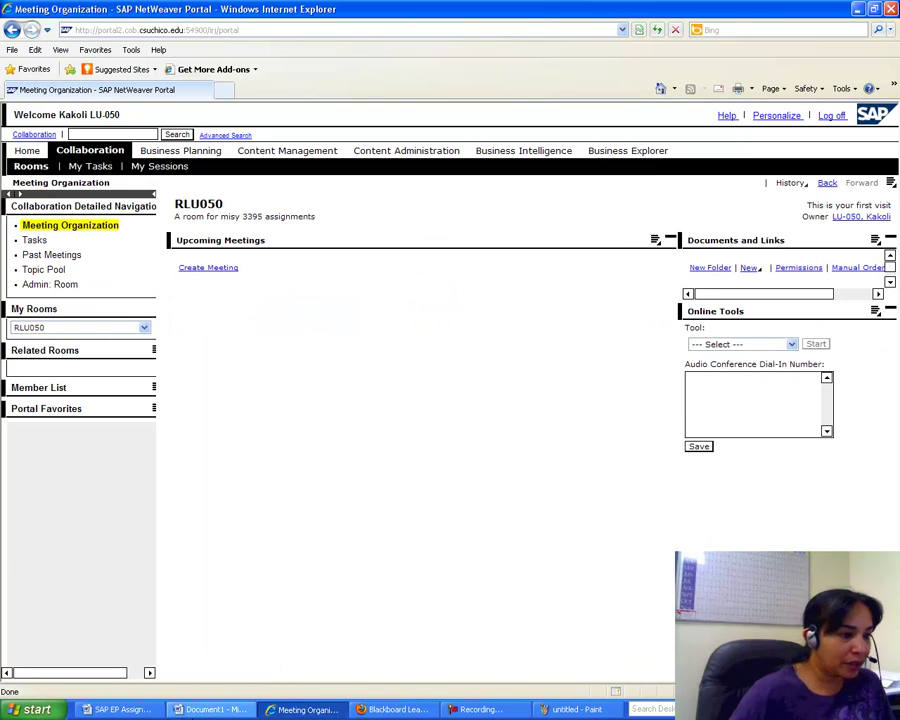
left_click(139, 709)
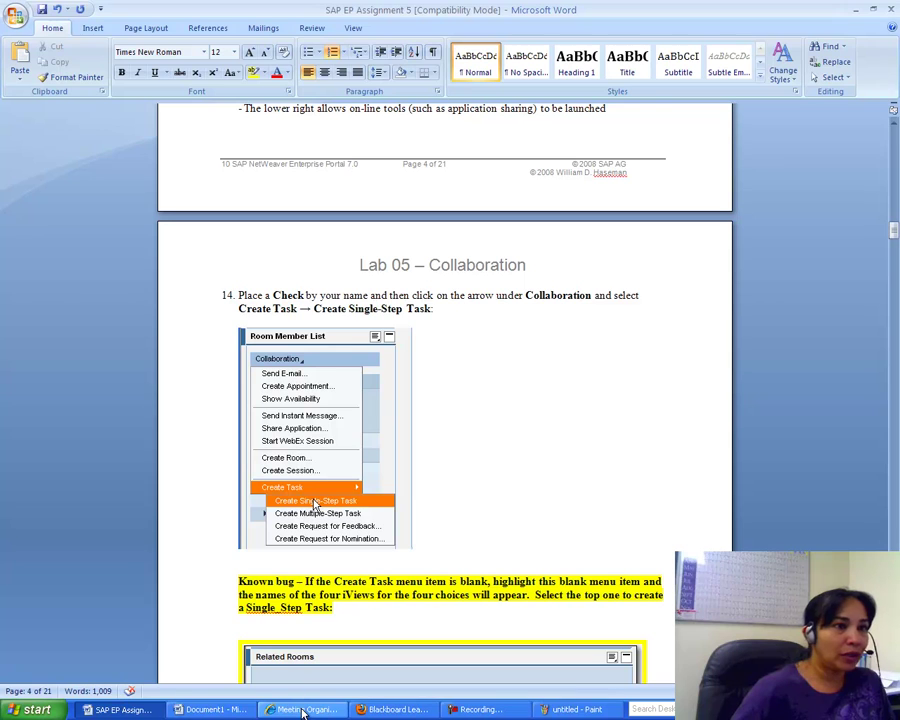
- In the RLU050 room, start a single-step task from Collaboration's Create Task menu
left_click(303, 709)
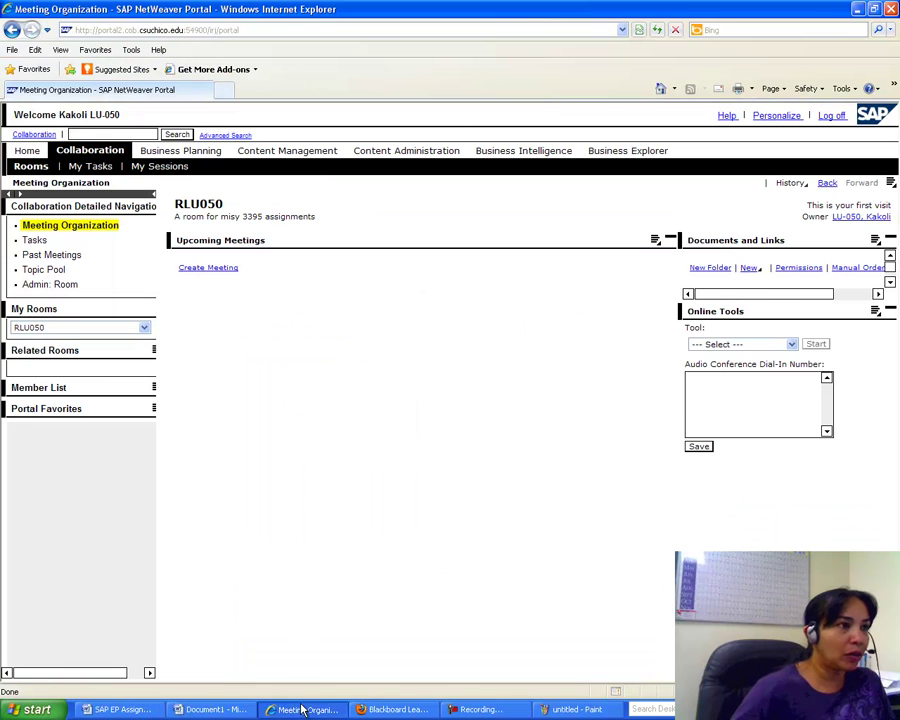
left_click(28, 135)
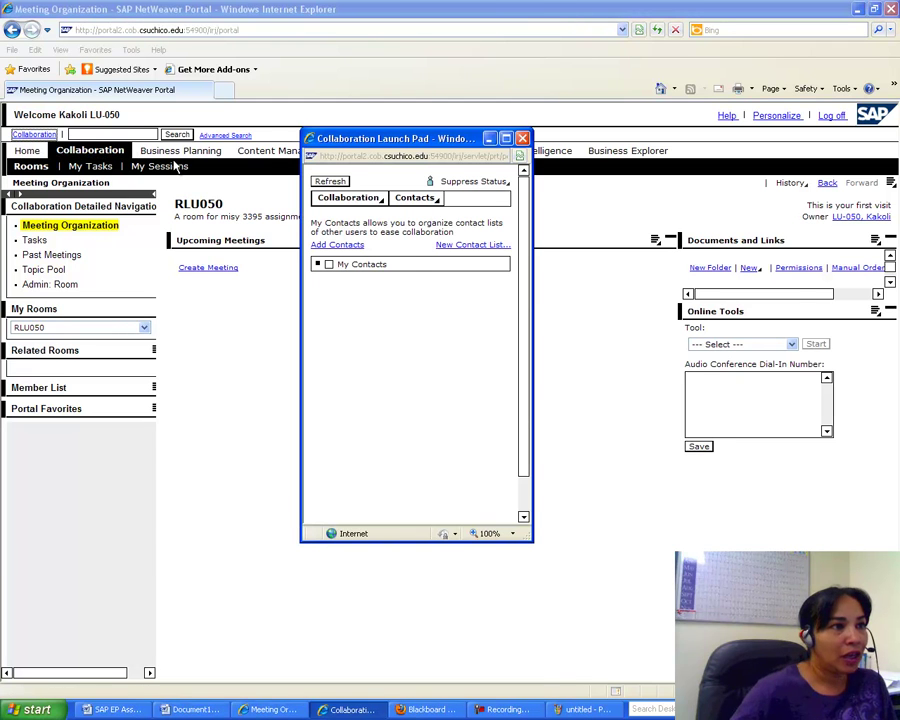
left_click(384, 202)
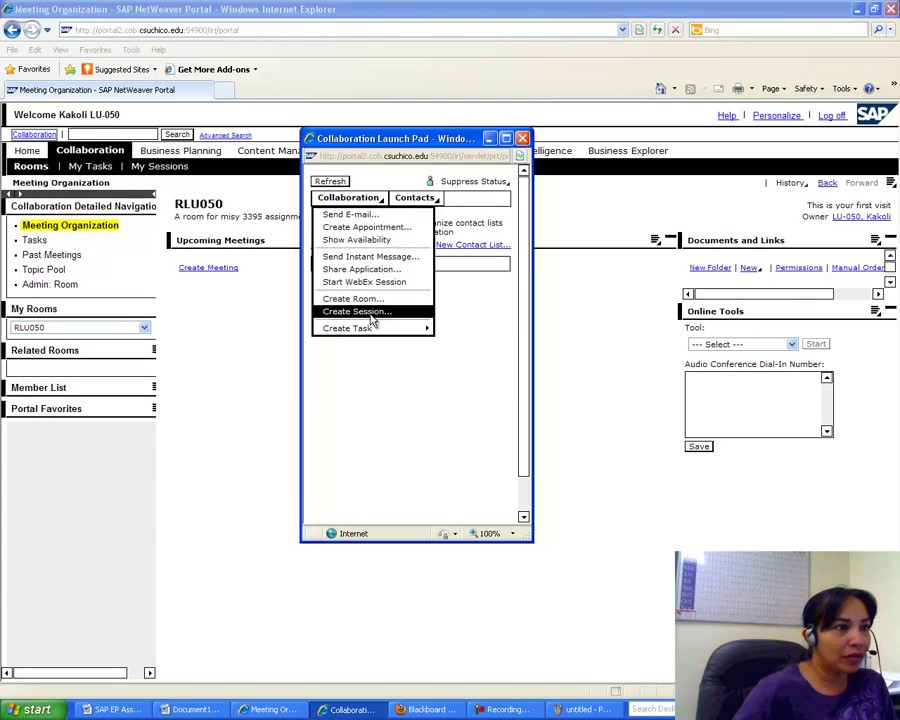
mouse_move(367, 335)
left_click(415, 343)
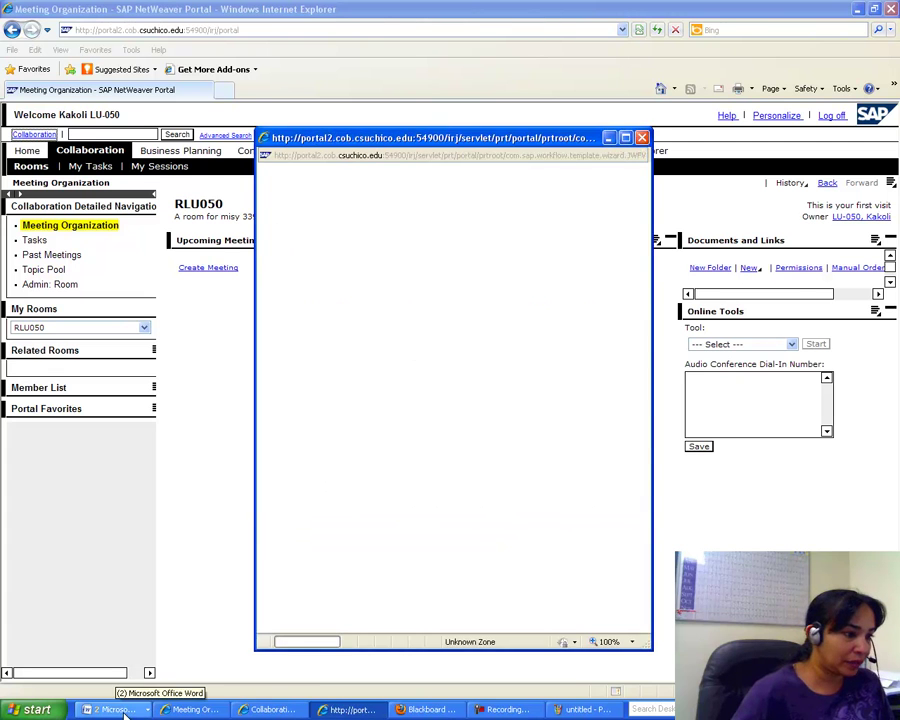
- Add ', select collaboration again' after Collaboration in step 14 of the assignment document
left_click(120, 706)
left_click(180, 684)
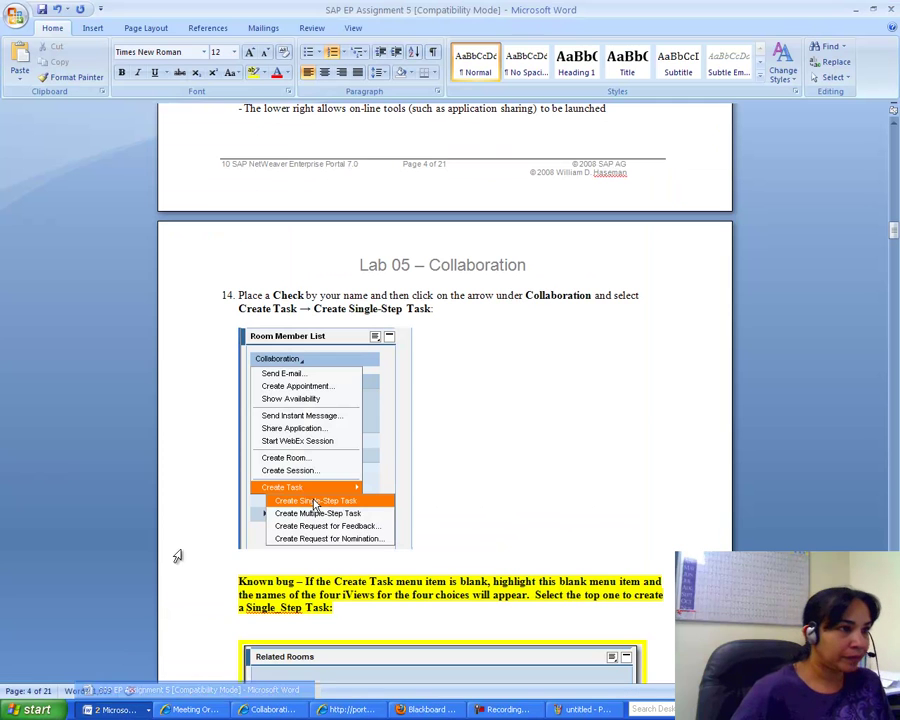
left_click(592, 295)
type(", se")
type("lect ")
type("colla")
type("boration ag")
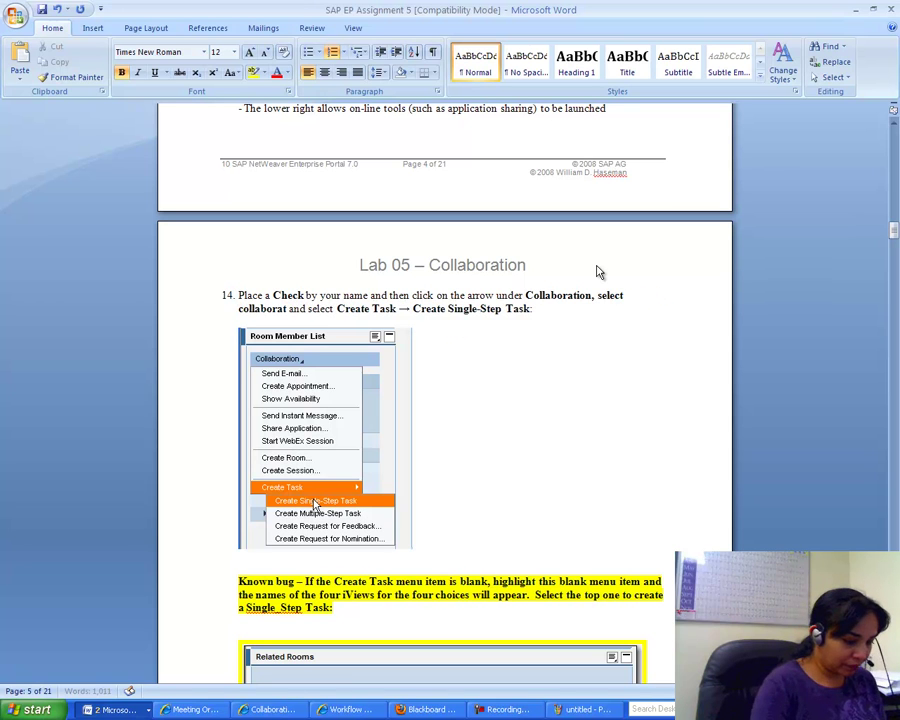
type("n again")
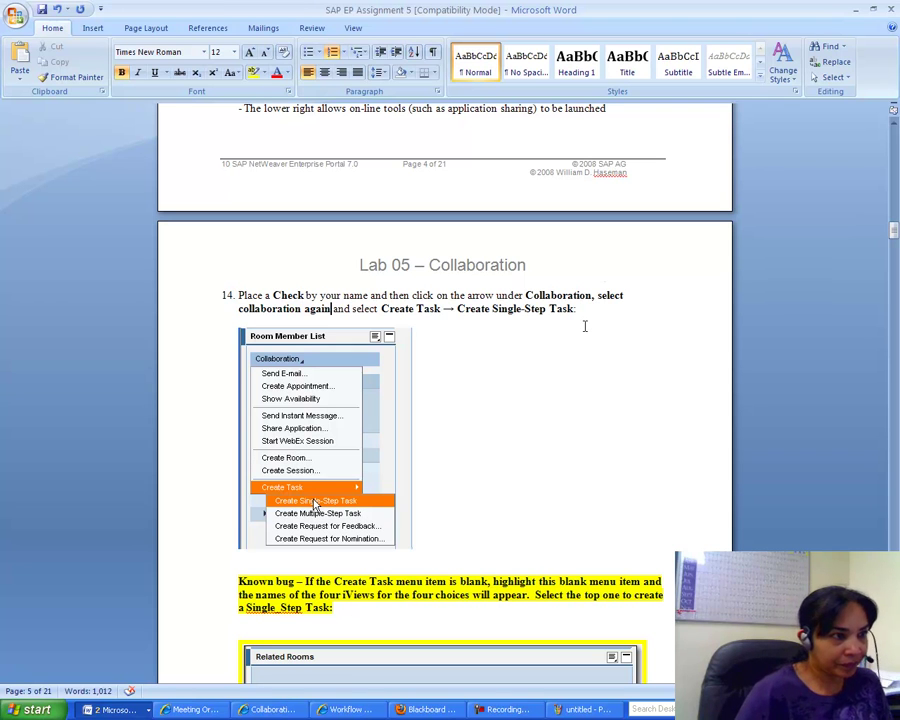
- Focus the Create Task Title field, then scroll Word to the page 6 sample form for part B
left_click_drag(894, 229, 896, 263)
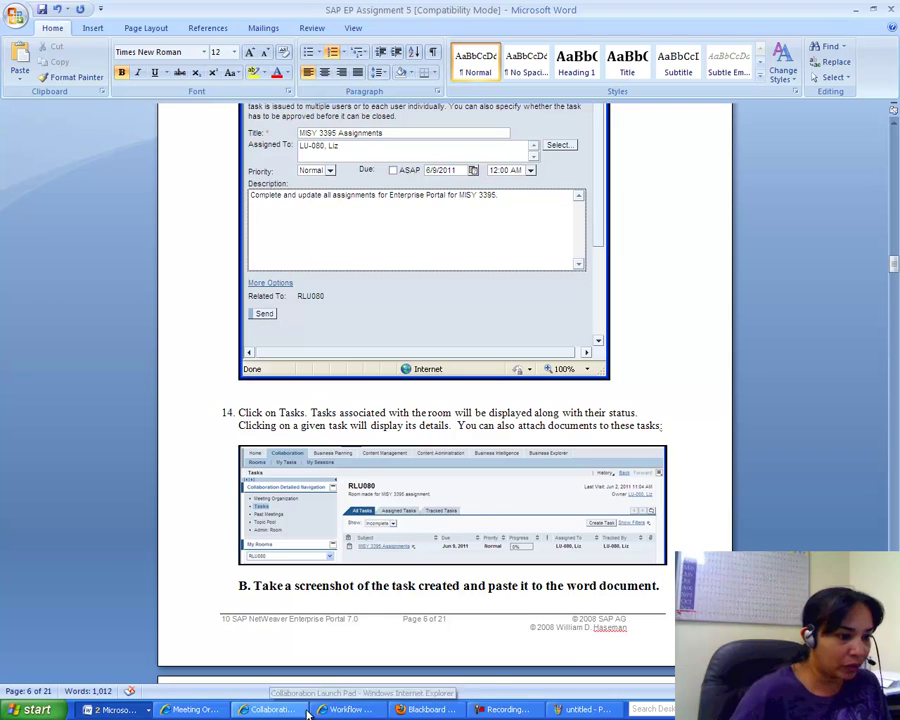
left_click(341, 710)
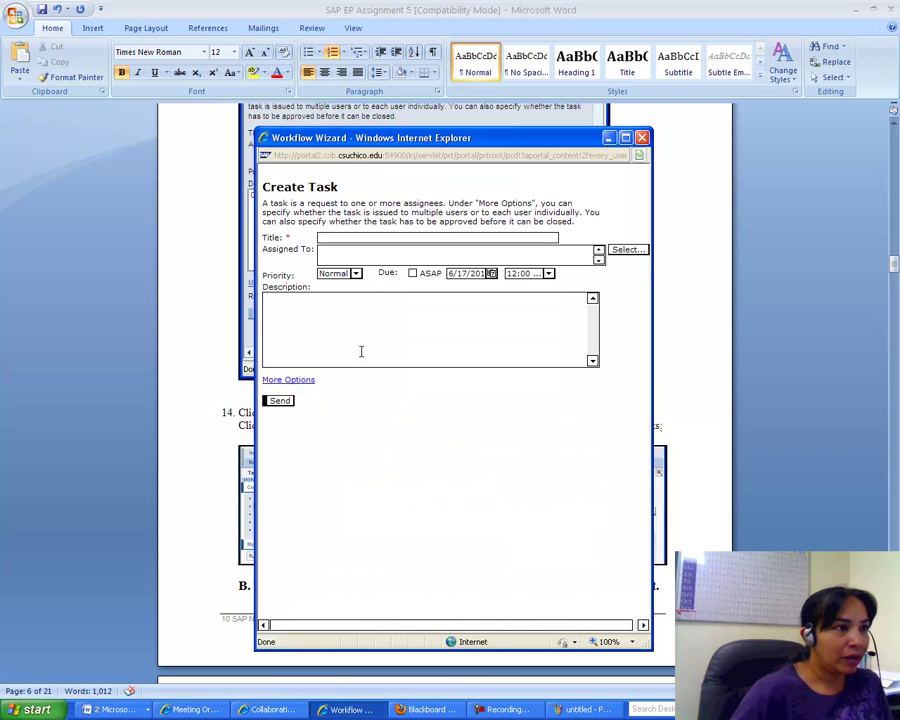
left_click(331, 237)
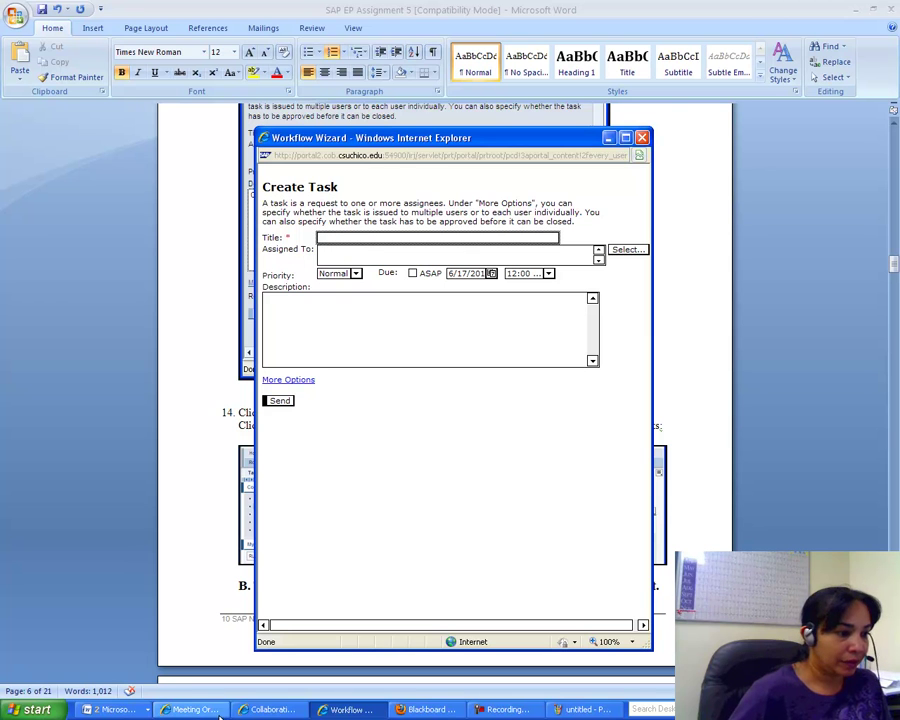
left_click(110, 711)
left_click(120, 687)
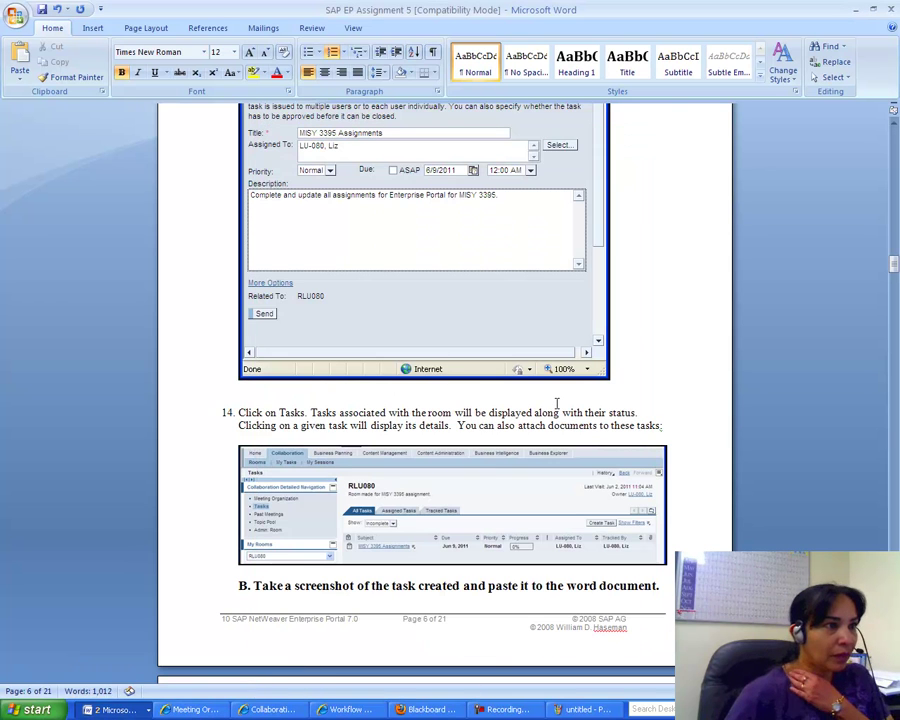
left_click_drag(897, 278, 897, 268)
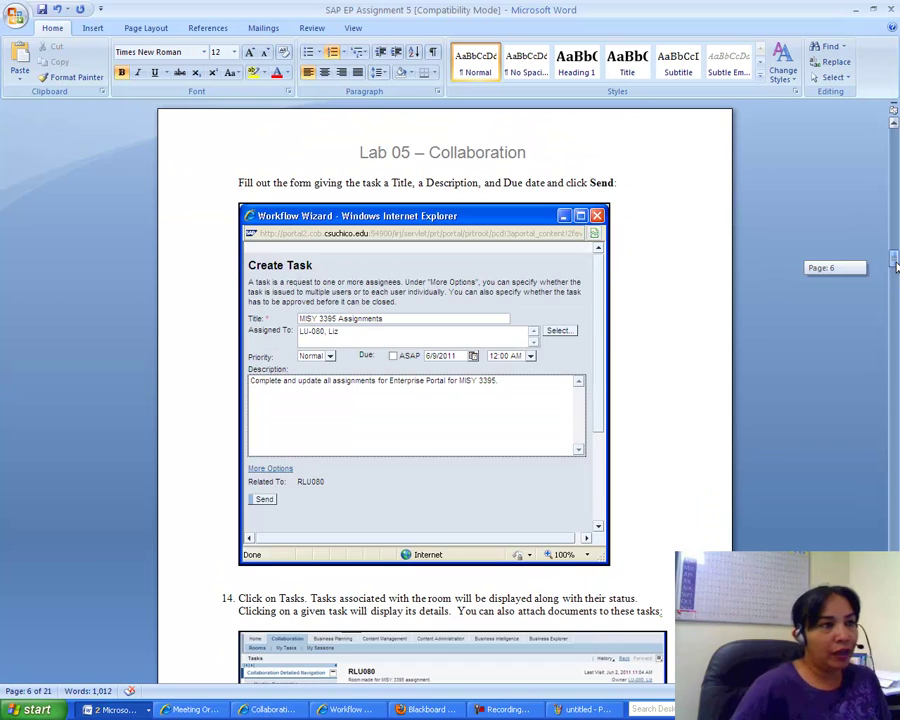
left_click_drag(897, 265, 897, 272)
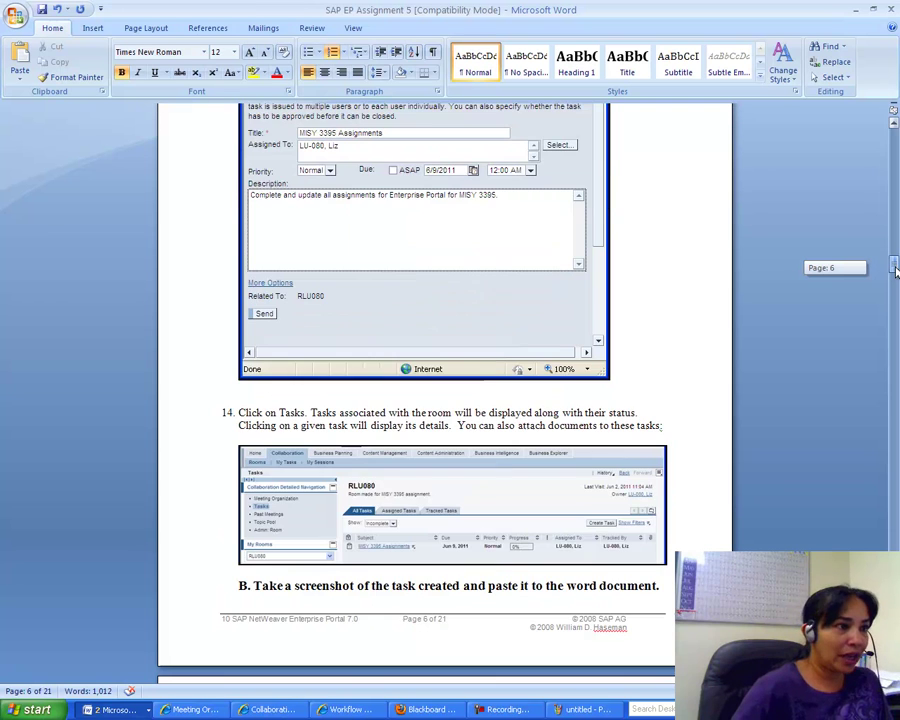
- Open the assignee people search and search for LU*
left_click(345, 709)
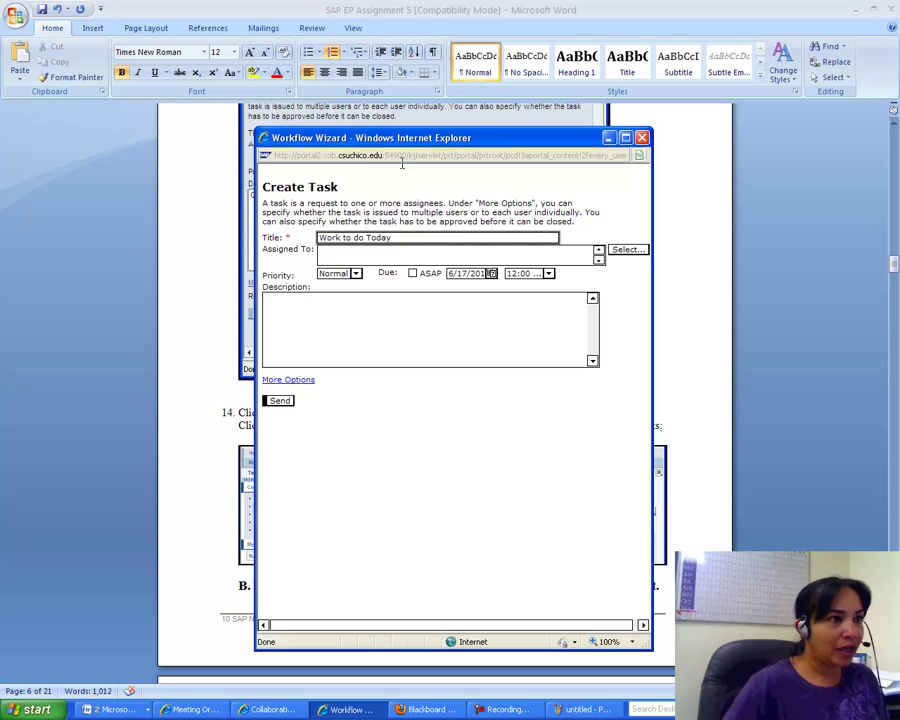
left_click(634, 253)
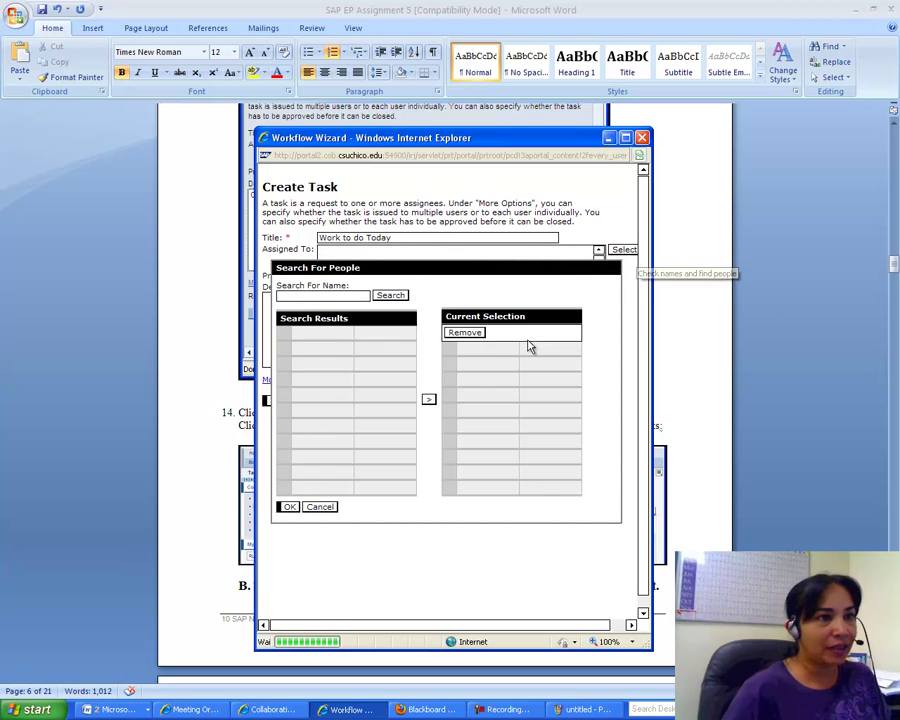
left_click(292, 296)
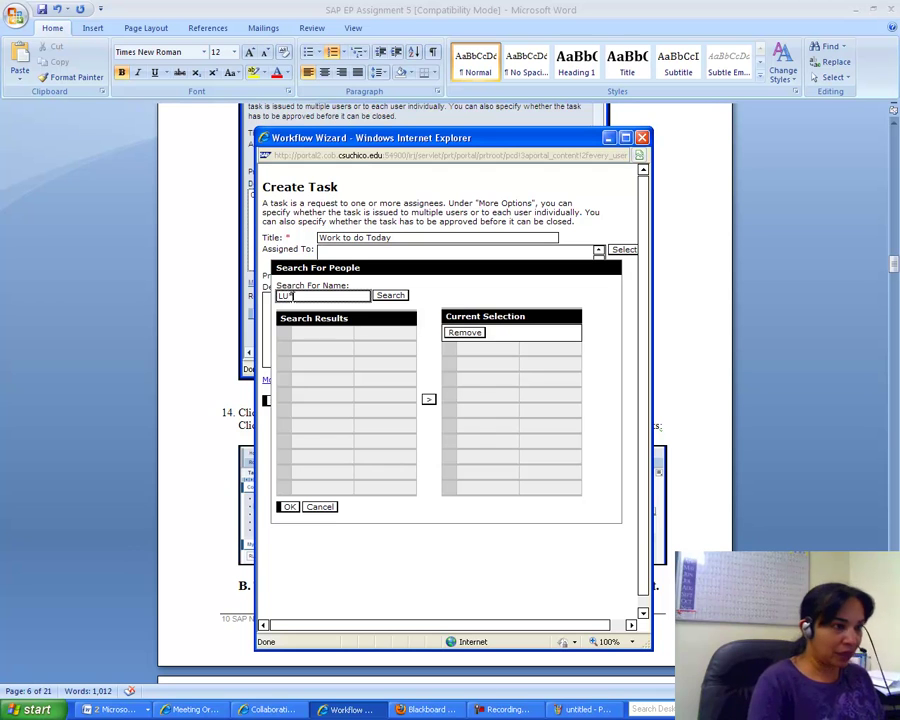
type("LU*")
left_click(392, 295)
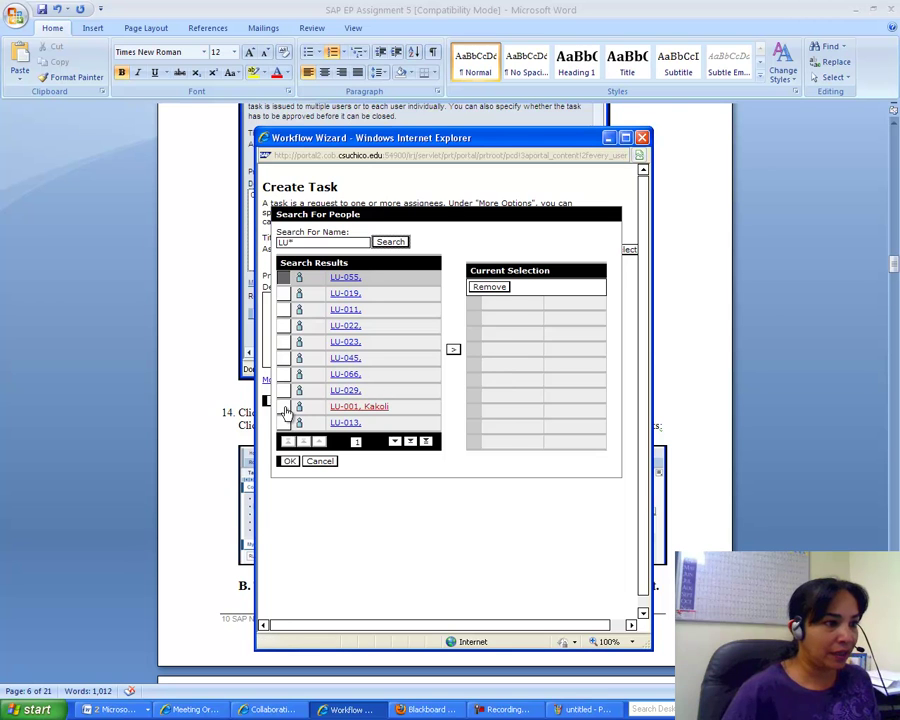
left_click(307, 456)
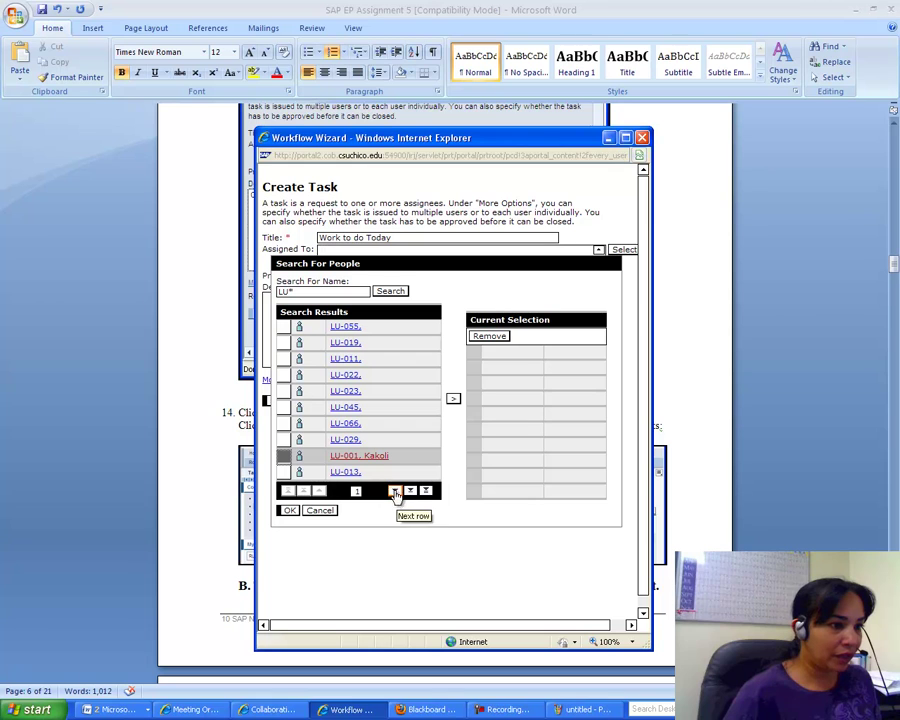
- Page through the results, add the matching person to Current Selection, and confirm the assignee
left_click(395, 491)
left_click(395, 491)
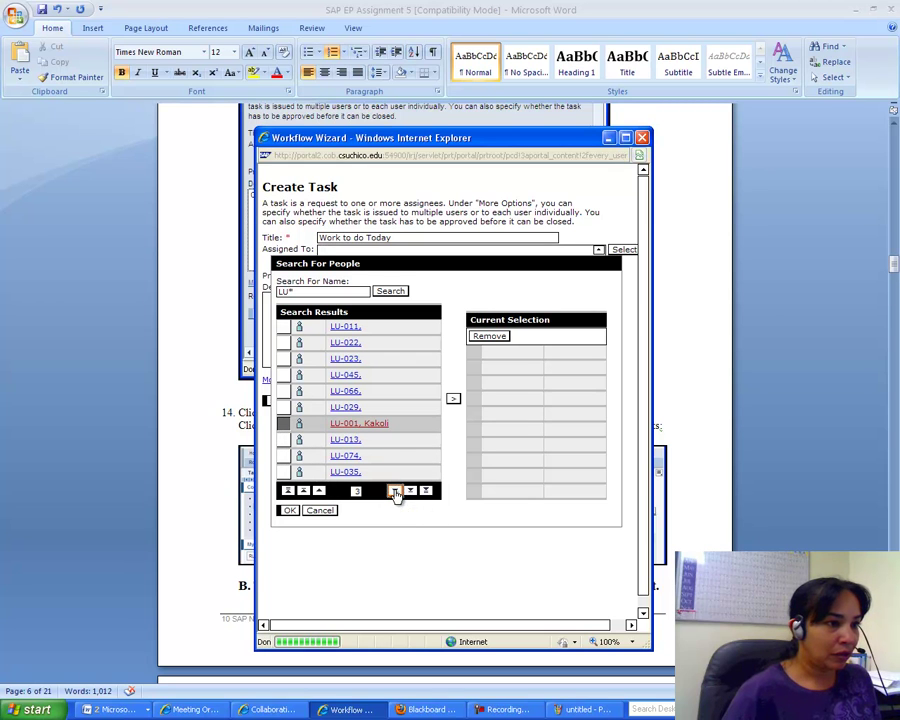
left_click(395, 491)
left_click(395, 491)
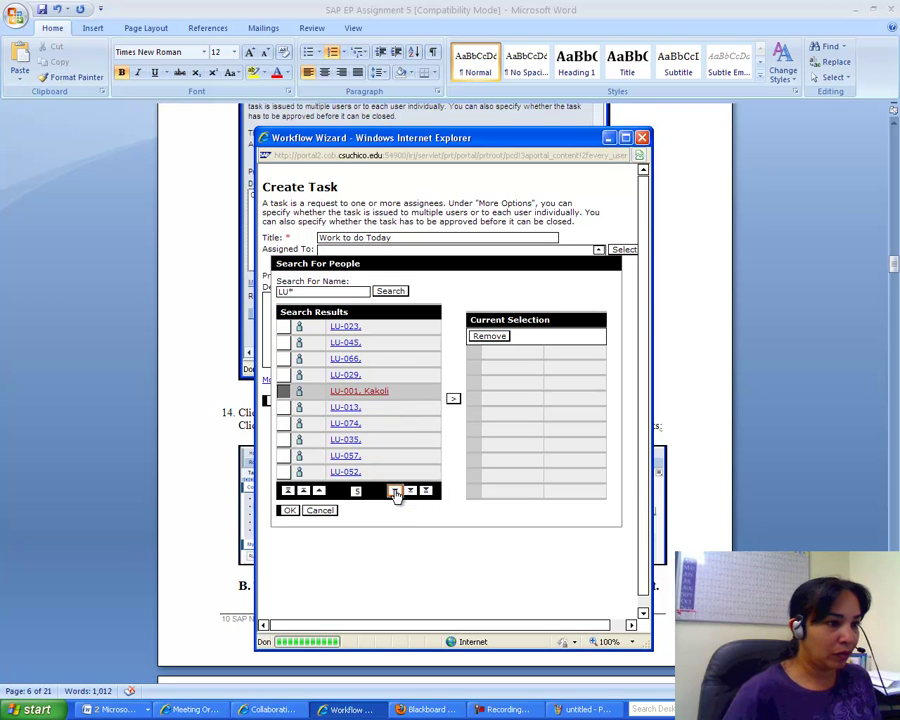
left_click(395, 491)
left_click(395, 491)
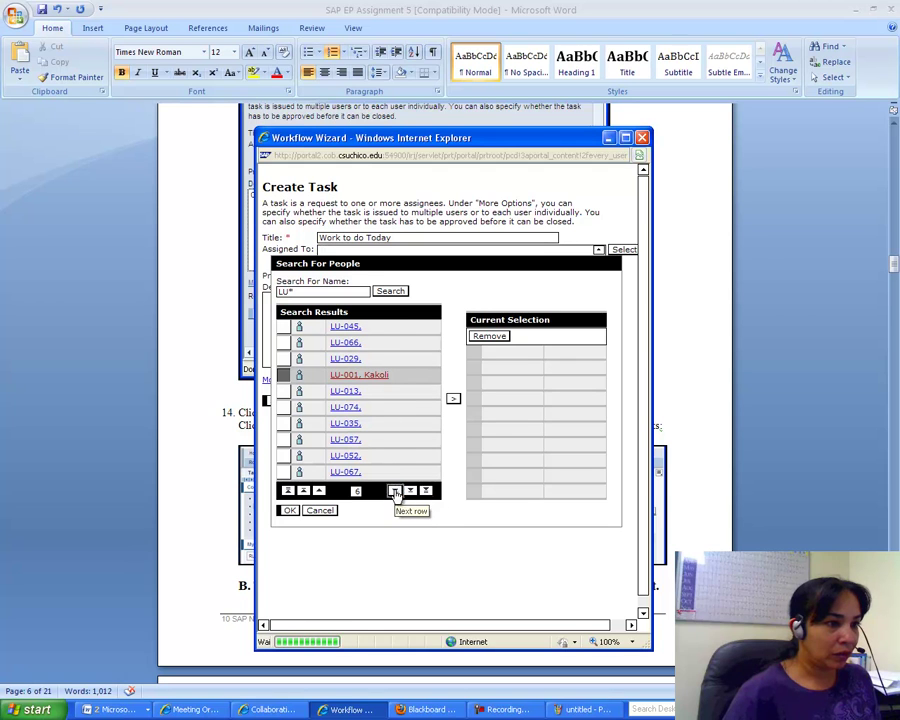
left_click(410, 490)
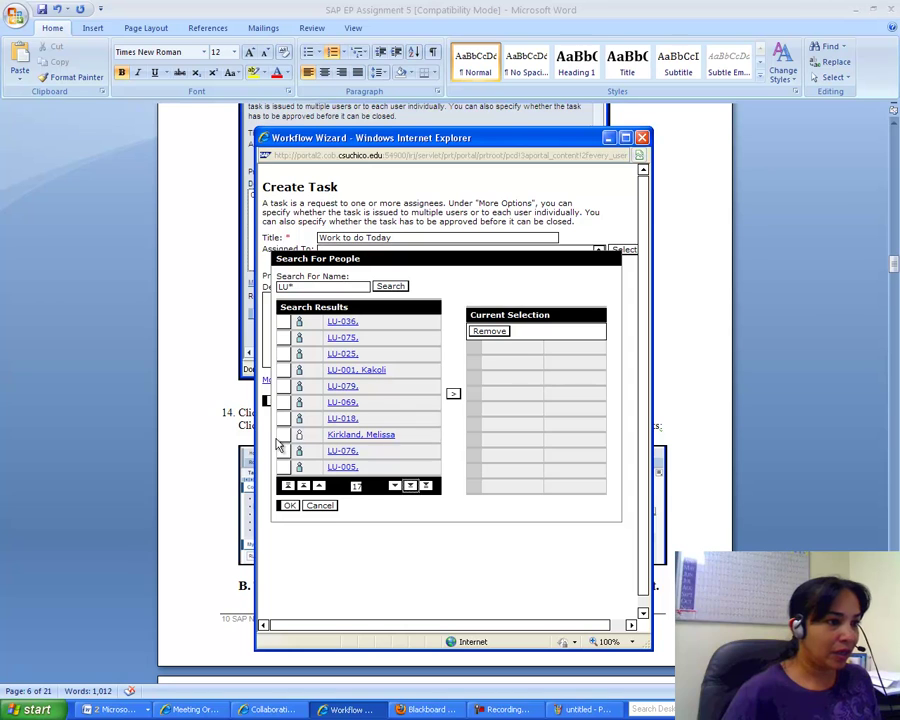
left_click(285, 436)
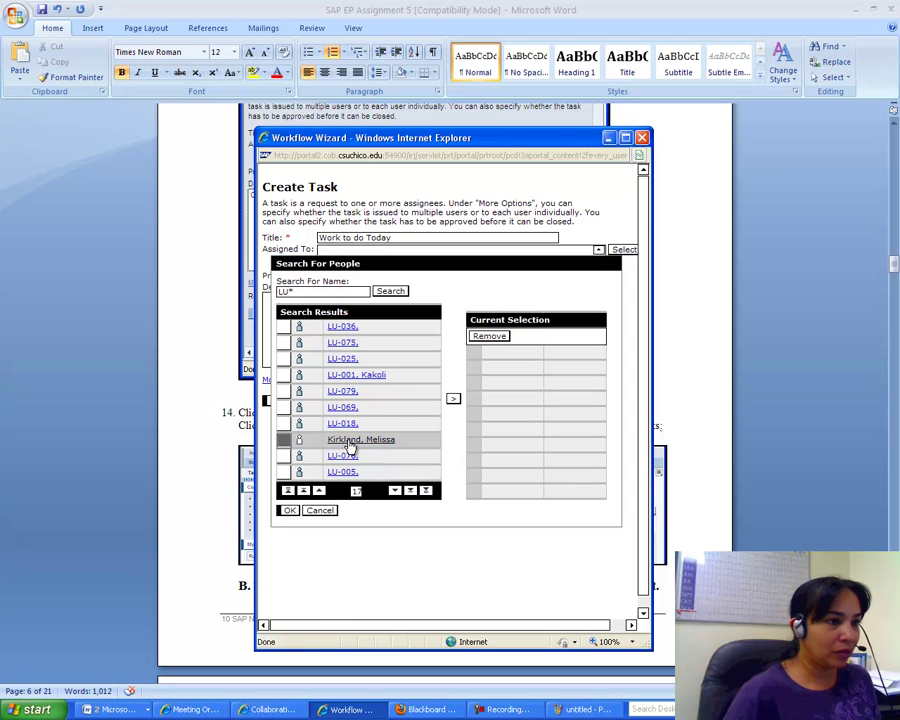
left_click(454, 399)
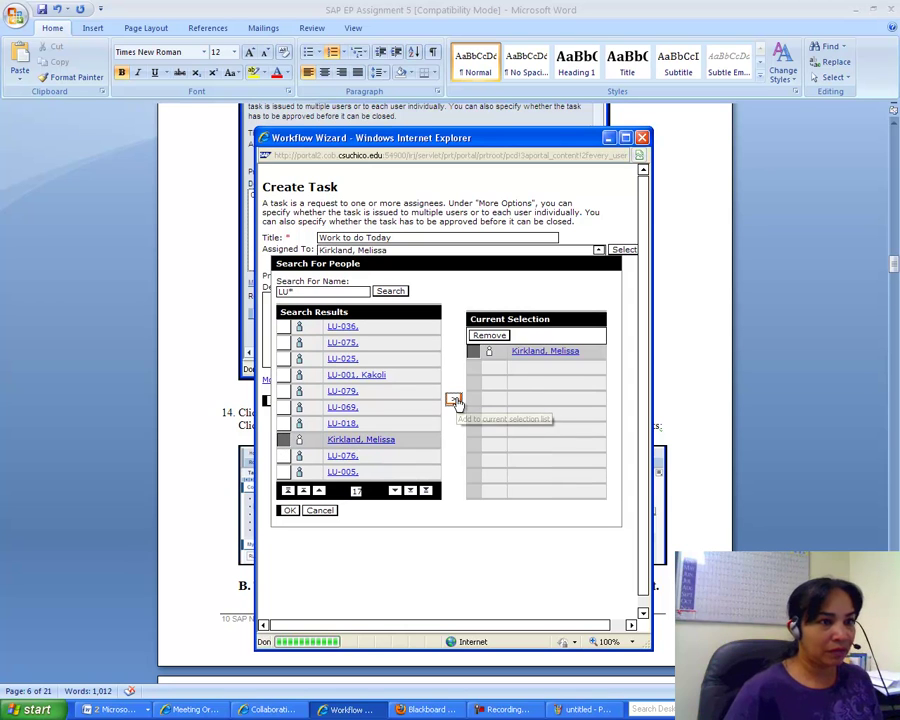
left_click(287, 510)
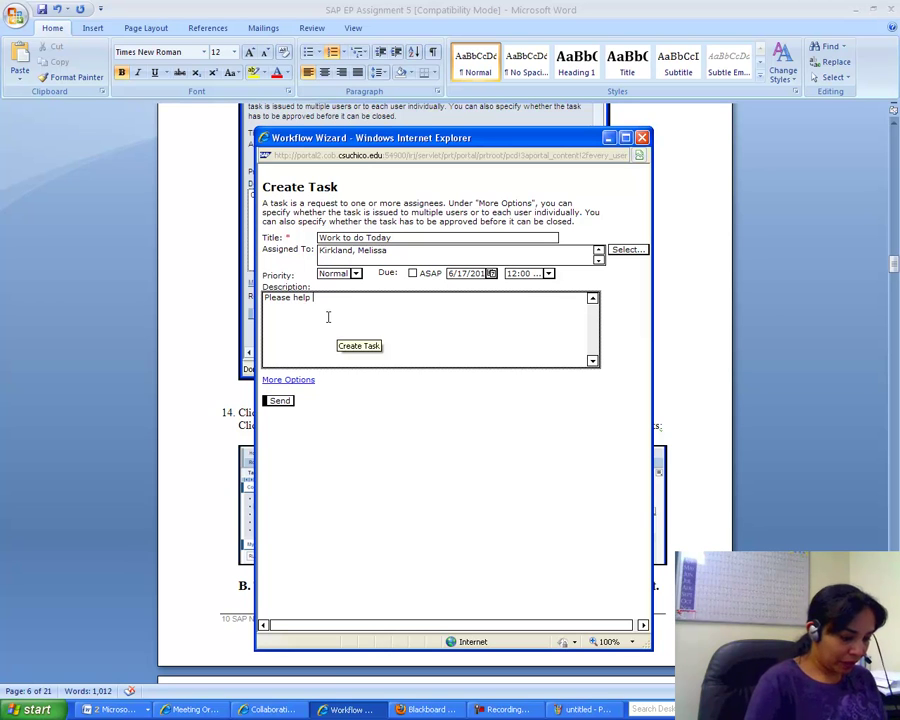
- Complete the description about misy 3395 students' SAP assignments and send the Work to do Today task
type("y 3395 students with their SAP assignments.")
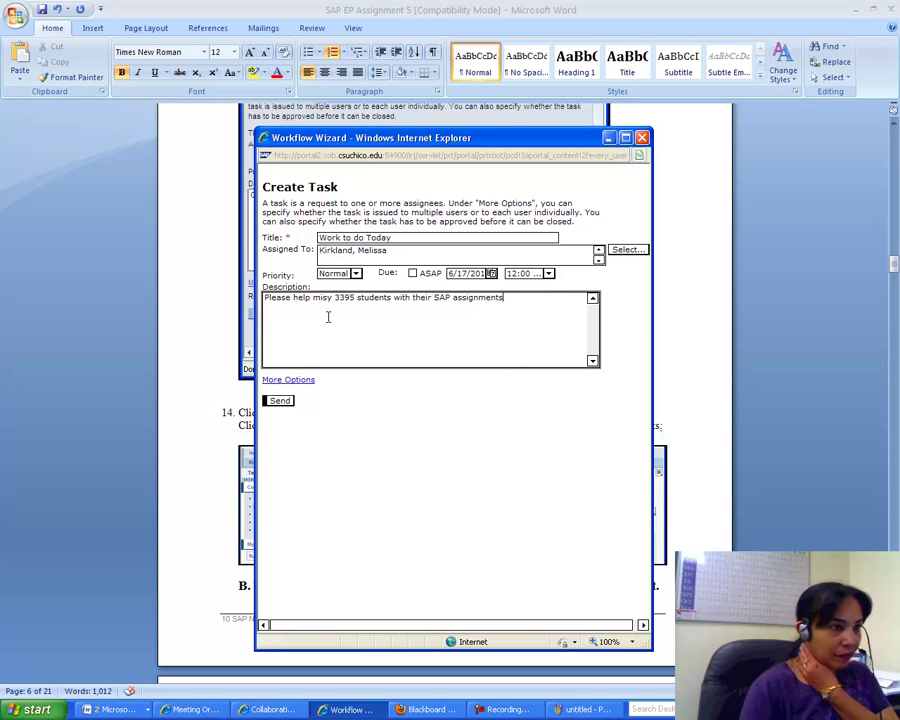
left_click(280, 401)
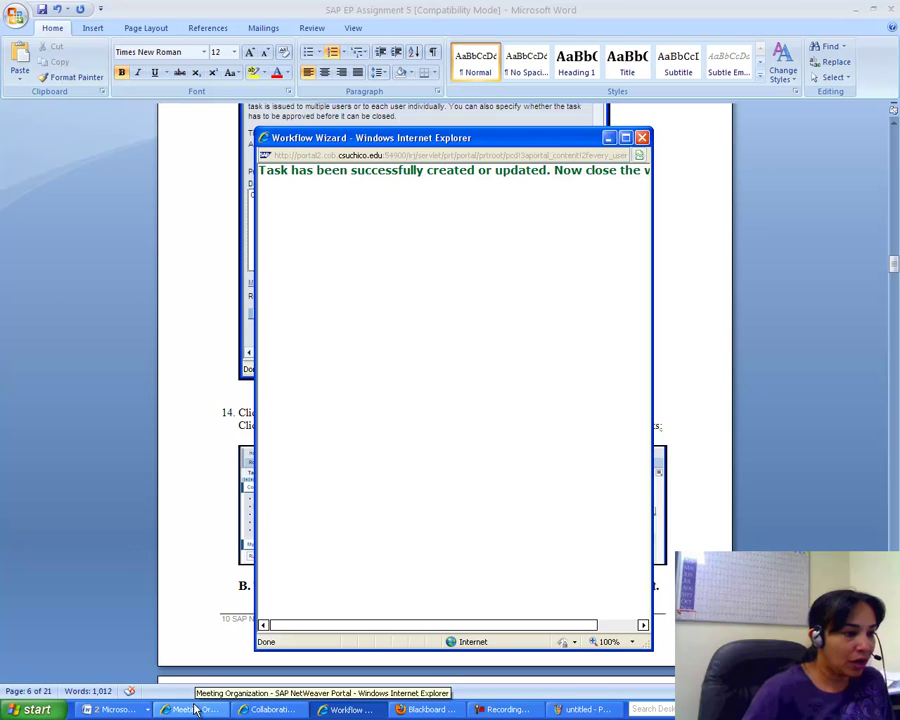
left_click(112, 709)
- Scroll the Word assignment document to check the step-B instruction
left_click(124, 685)
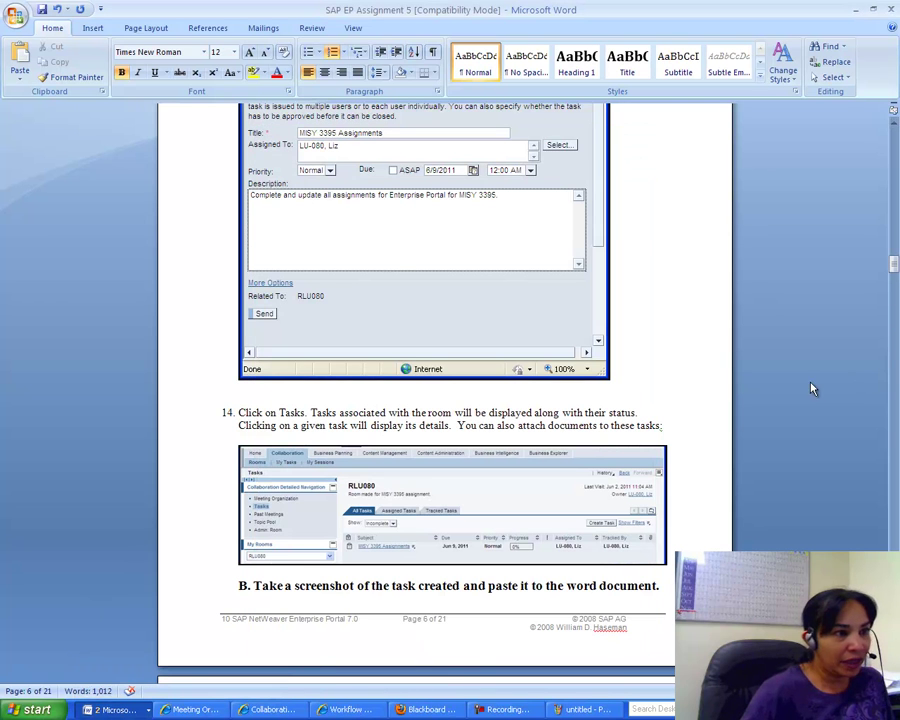
left_click(895, 264)
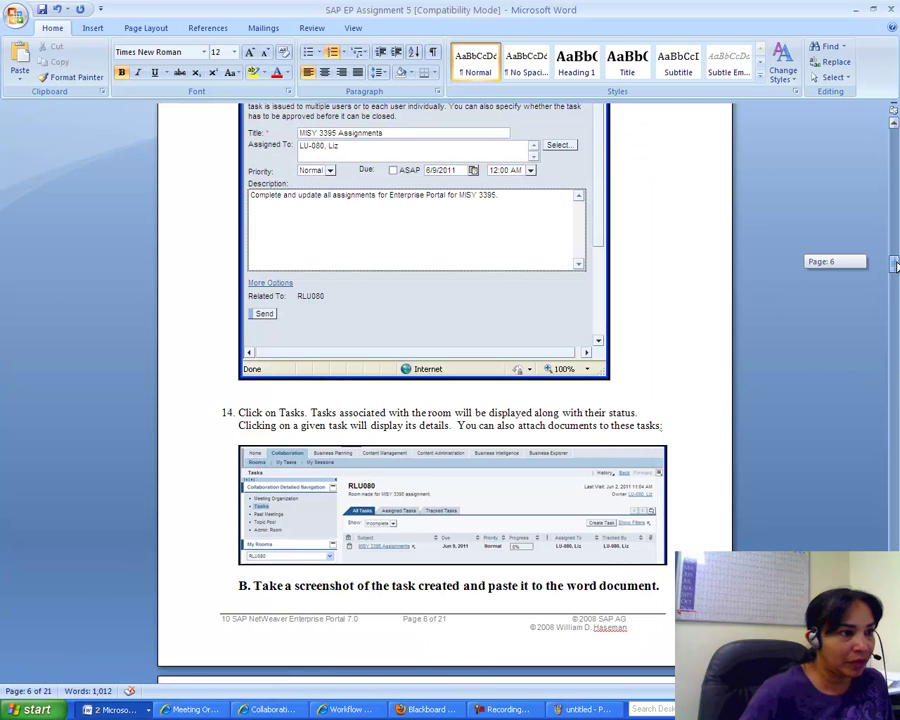
left_click_drag(895, 264, 895, 272)
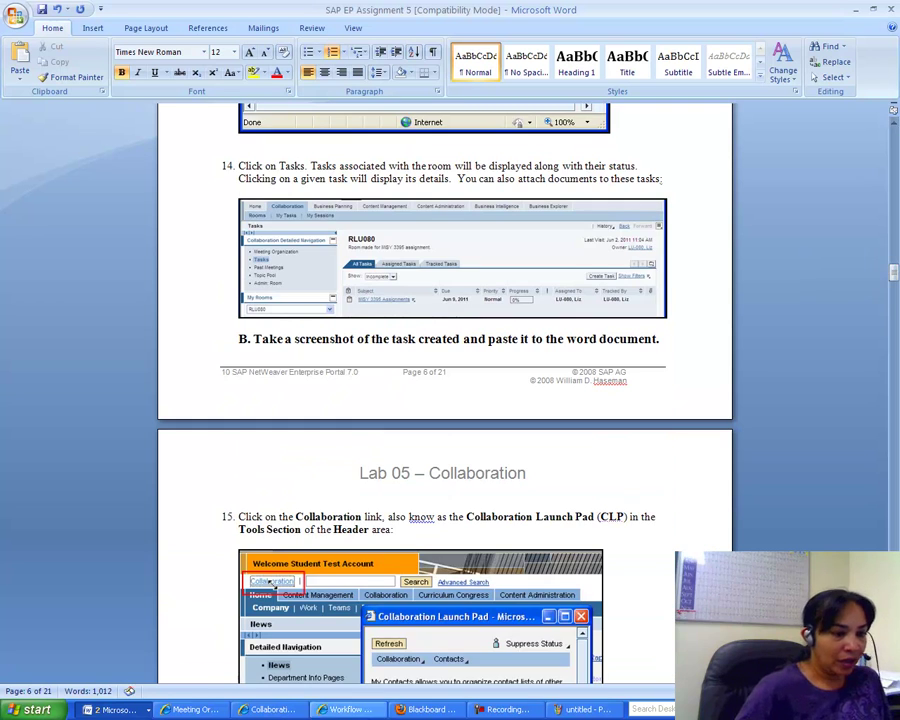
- Close the Workflow Wizard and Collaboration Launch Pad windows and show RLU050's Meeting Organization page
left_click(276, 710)
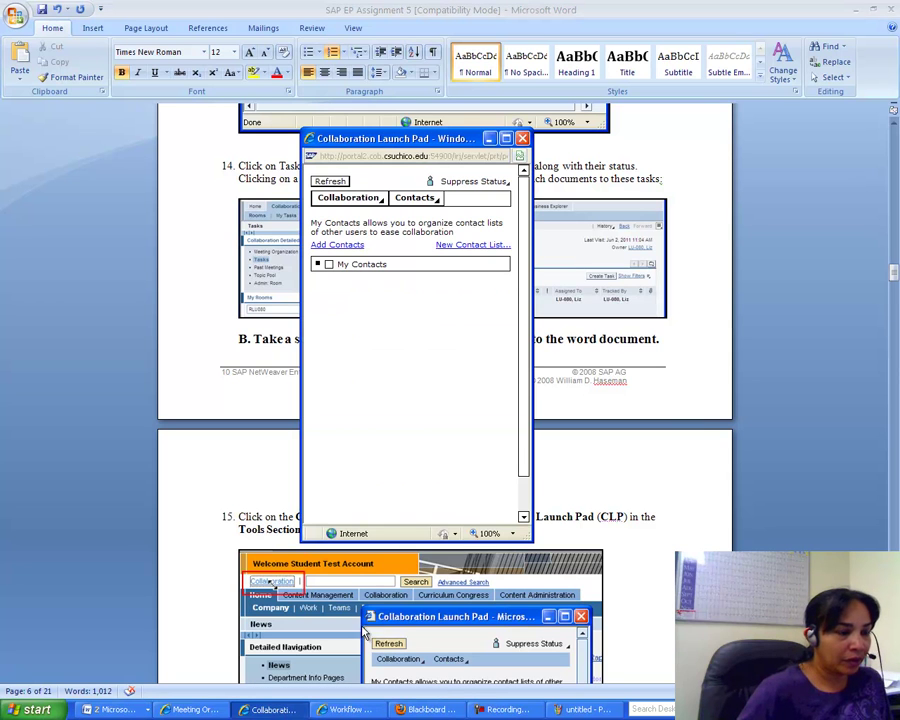
left_click(343, 710)
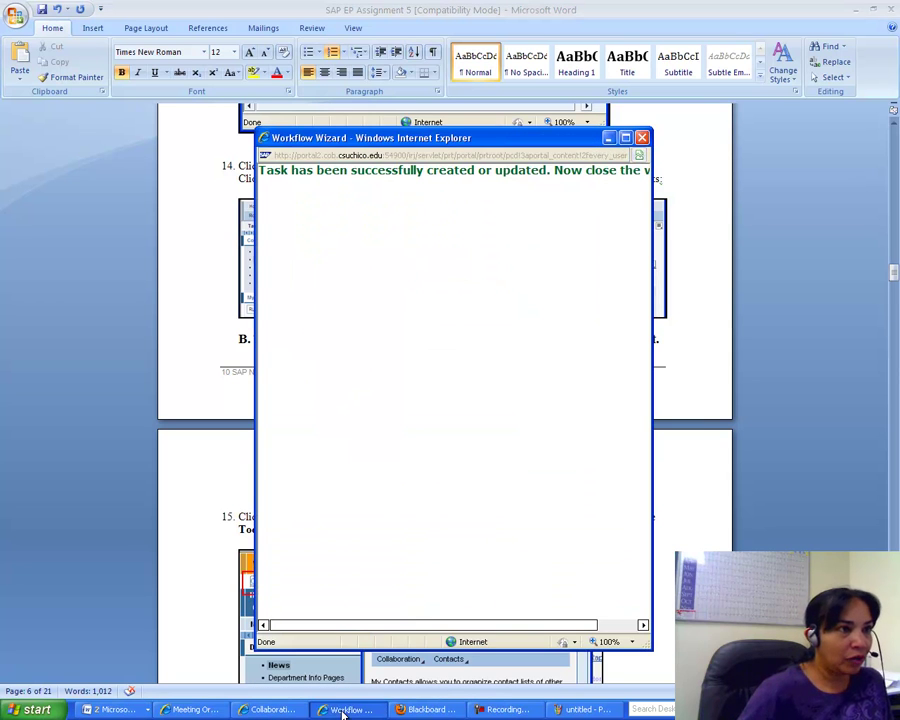
left_click(643, 139)
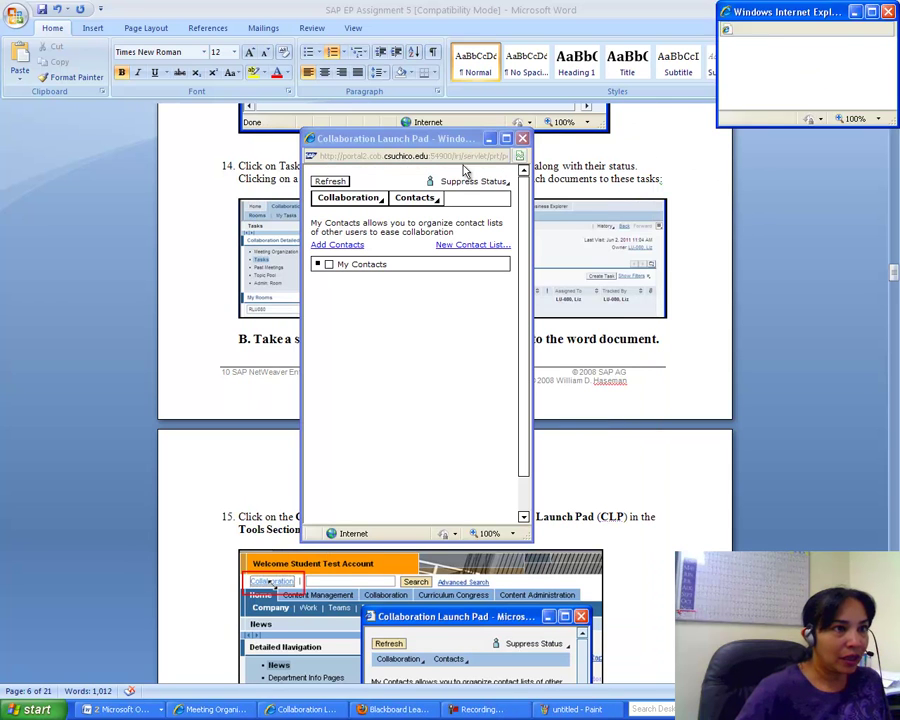
left_click(522, 139)
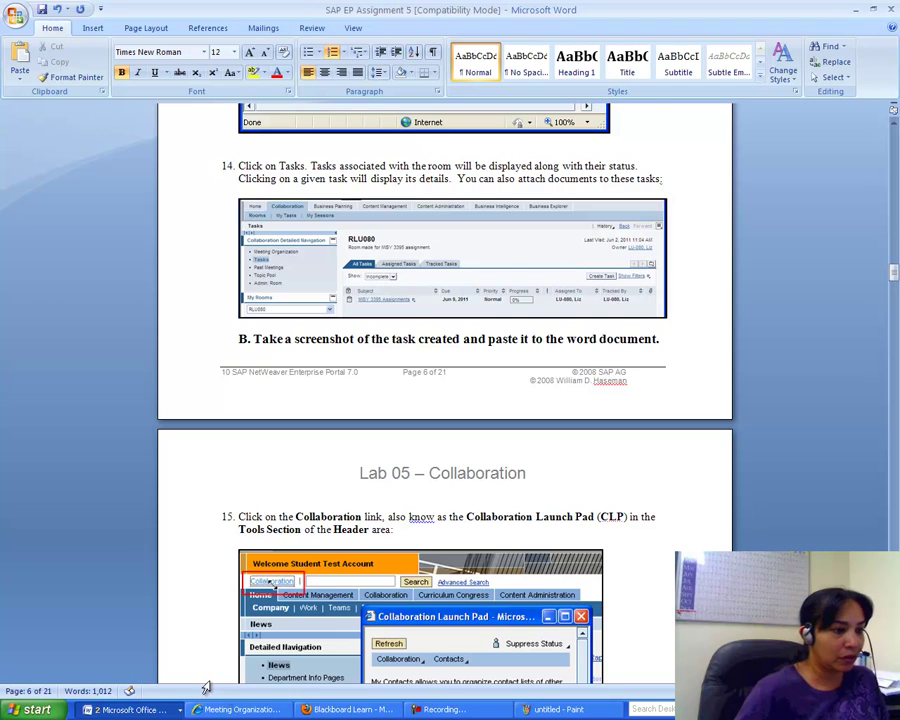
left_click(230, 709)
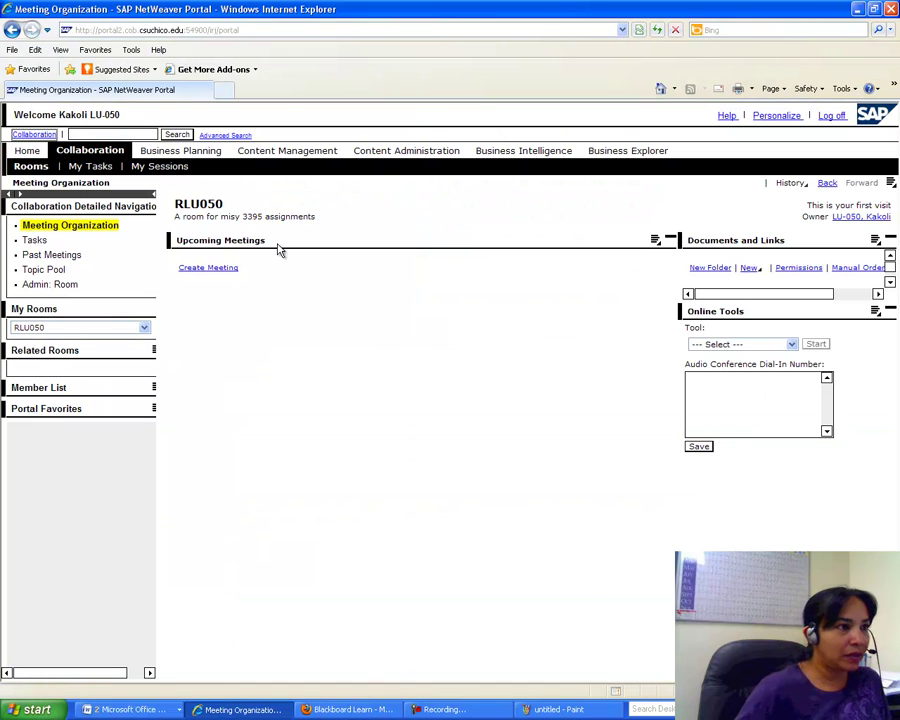
- Browse the RLU050 room's Tasks, Assigned Tasks and All Tasks lists, which are all empty
left_click(34, 241)
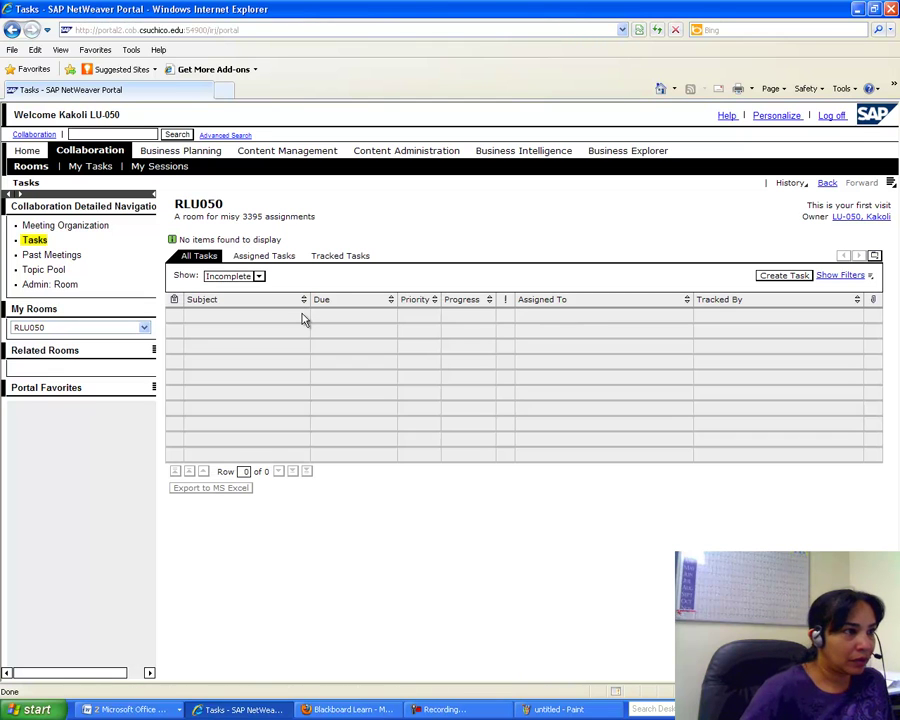
left_click(282, 258)
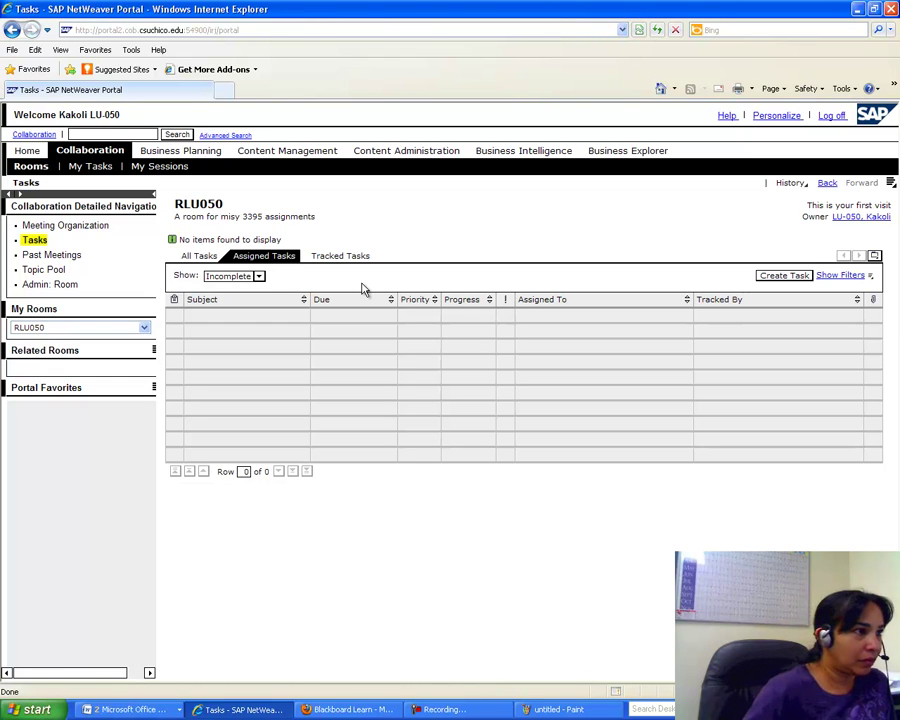
left_click(201, 257)
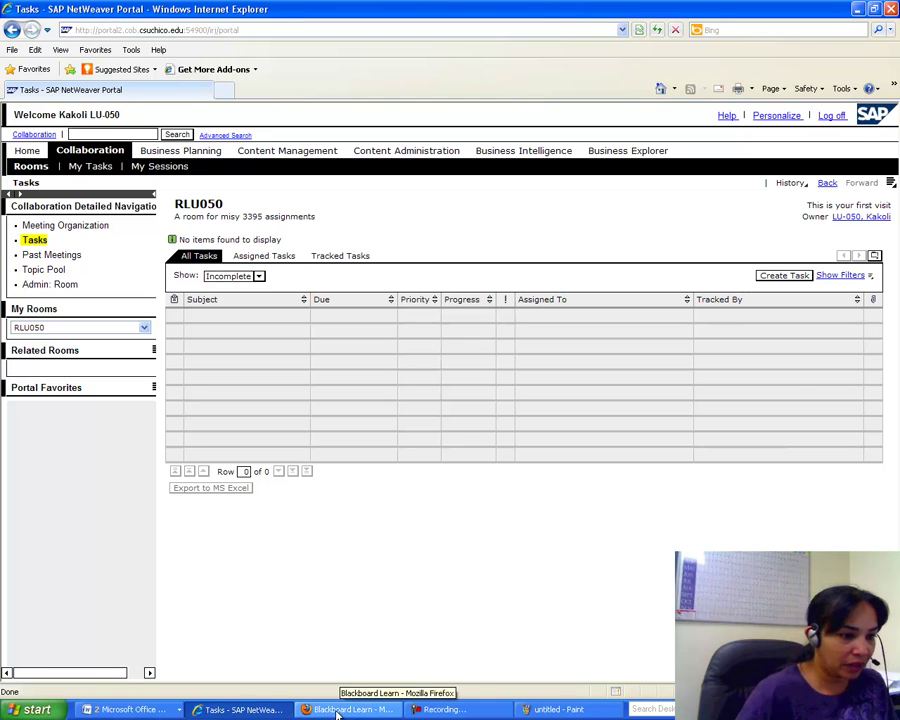
left_click(440, 709)
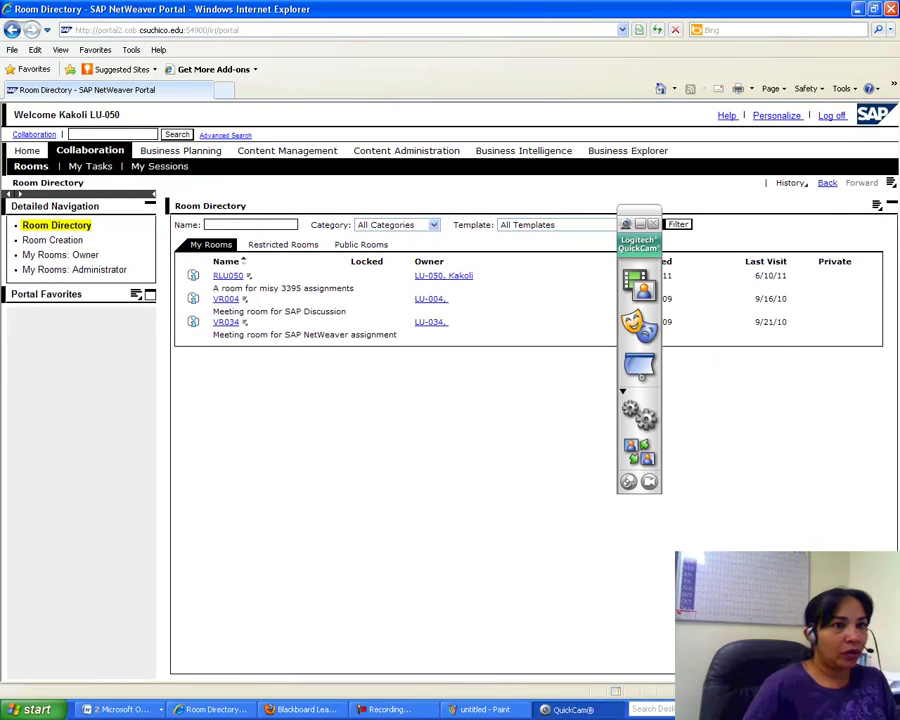
- Open My Tasks and view the Work to do Today task, due Jun 17, 2011, then return to the assignment document
left_click(653, 224)
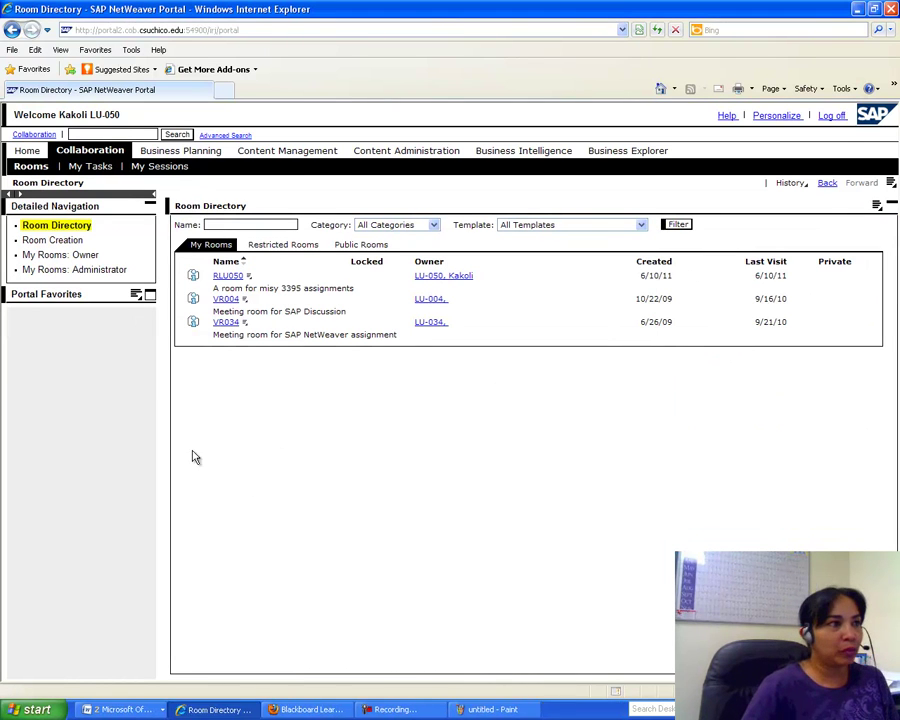
left_click(95, 152)
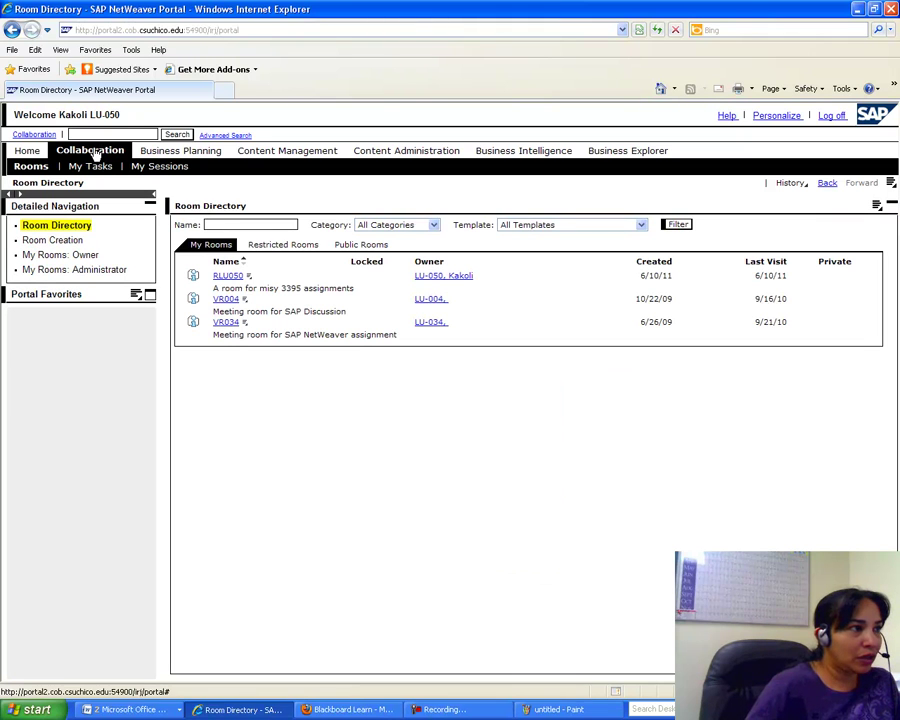
left_click(77, 170)
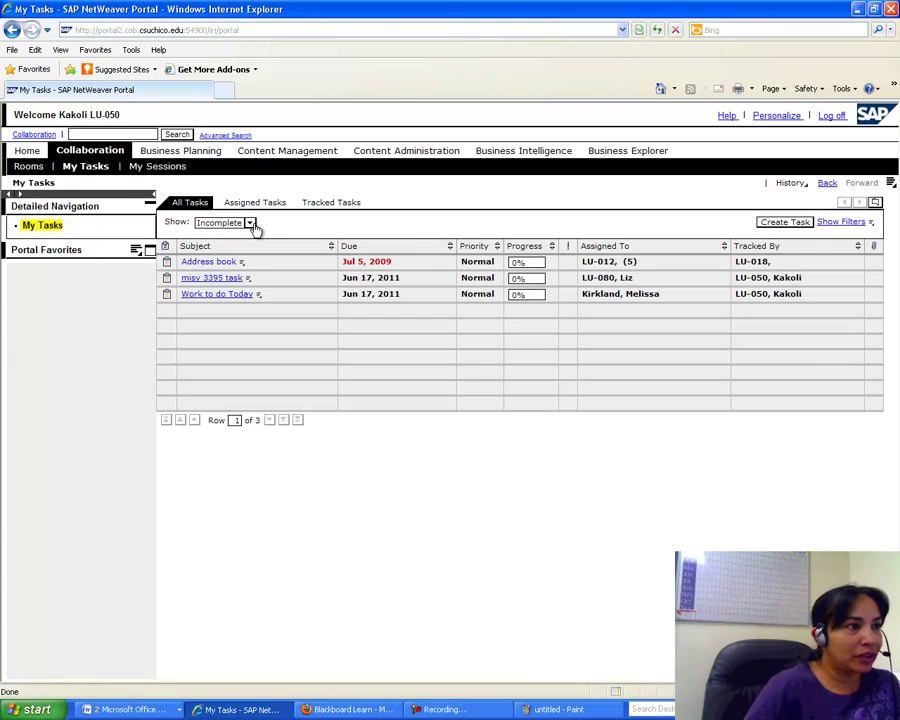
left_click(217, 295)
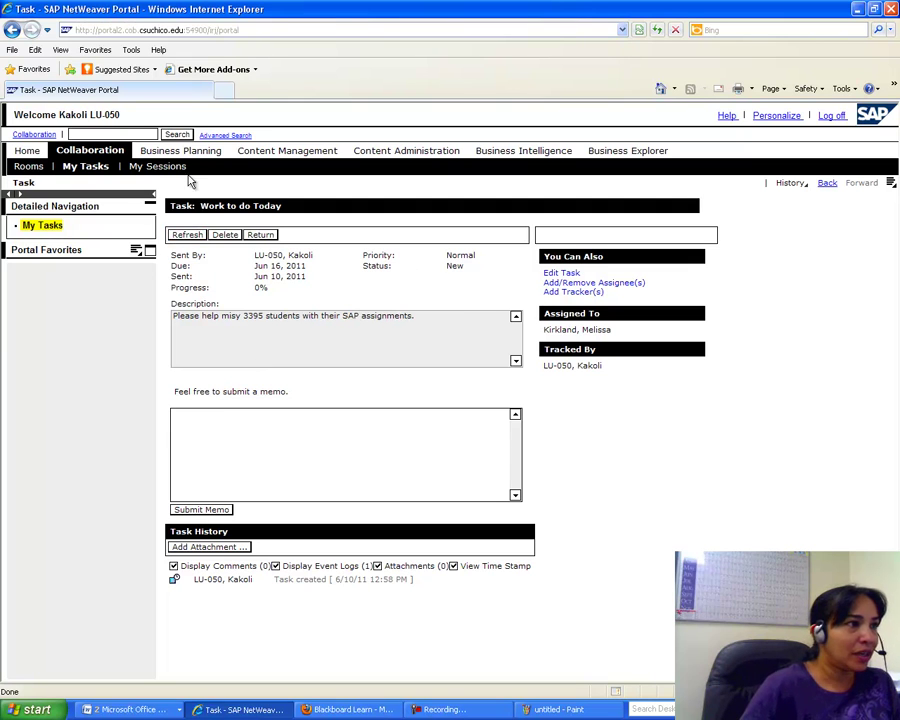
left_click(84, 167)
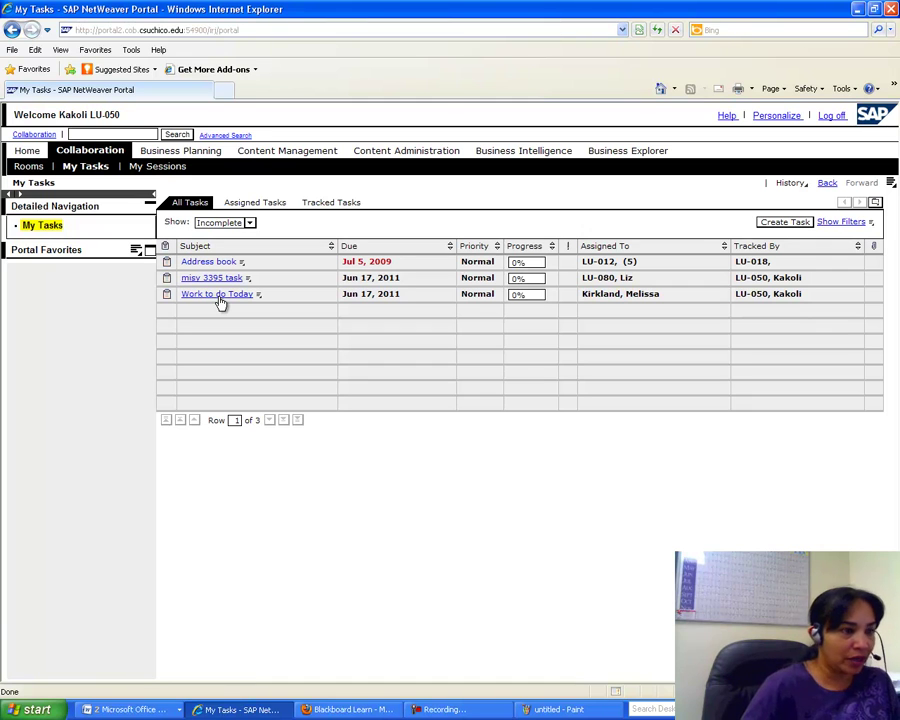
left_click(128, 709)
left_click(152, 684)
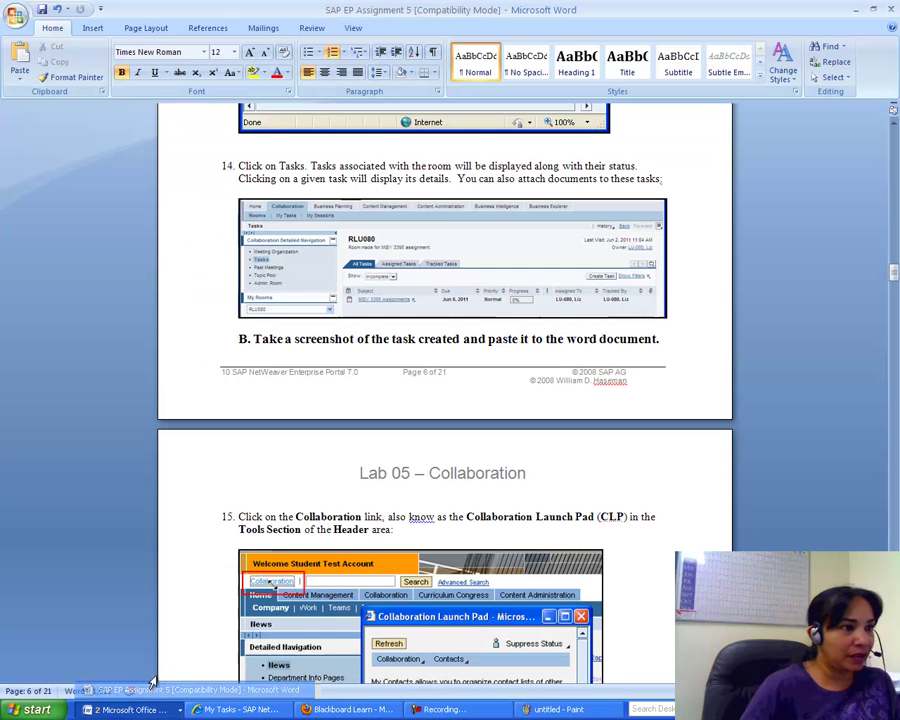
- Check the step-B screenshot instruction, then put the My Tasks portal page on screen and switch to Paint
mouse_move(894, 268)
left_mouse_down()
mouse_move(895, 284)
mouse_move(894, 269)
left_mouse_up()
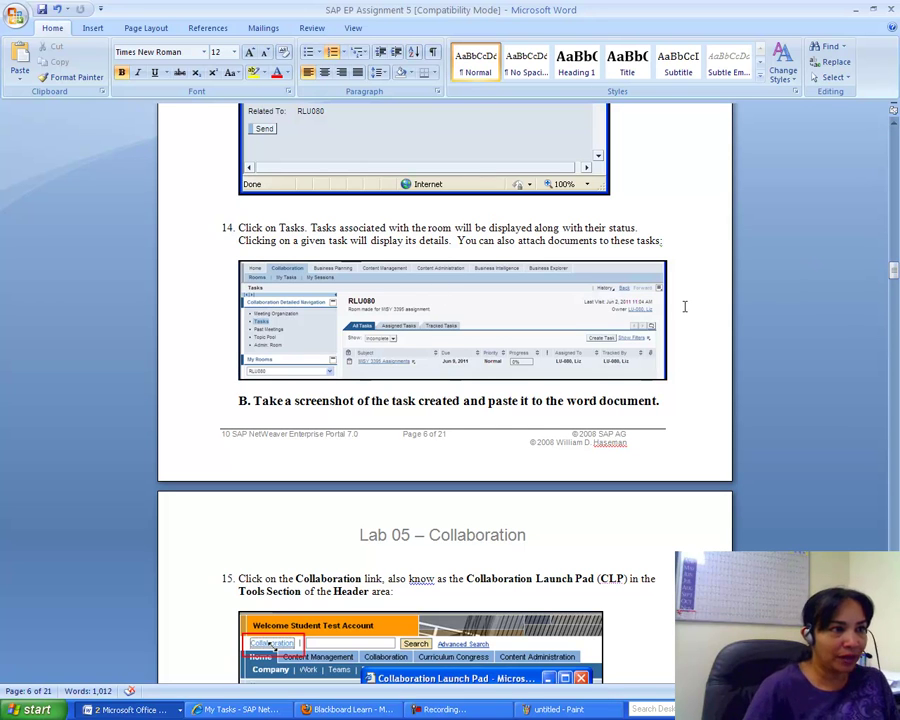
left_click(138, 712)
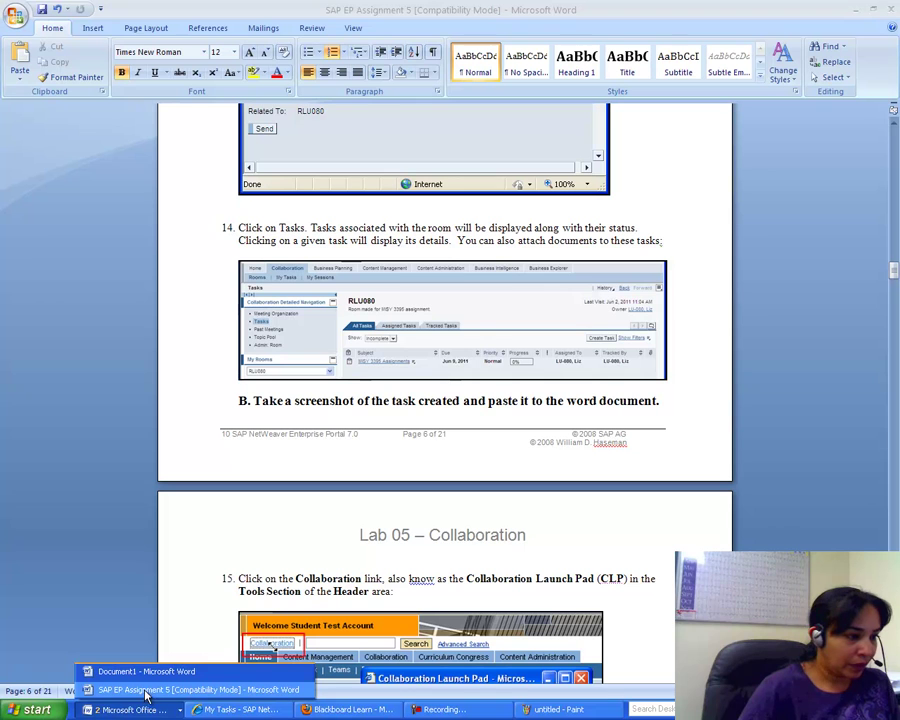
left_click(266, 708)
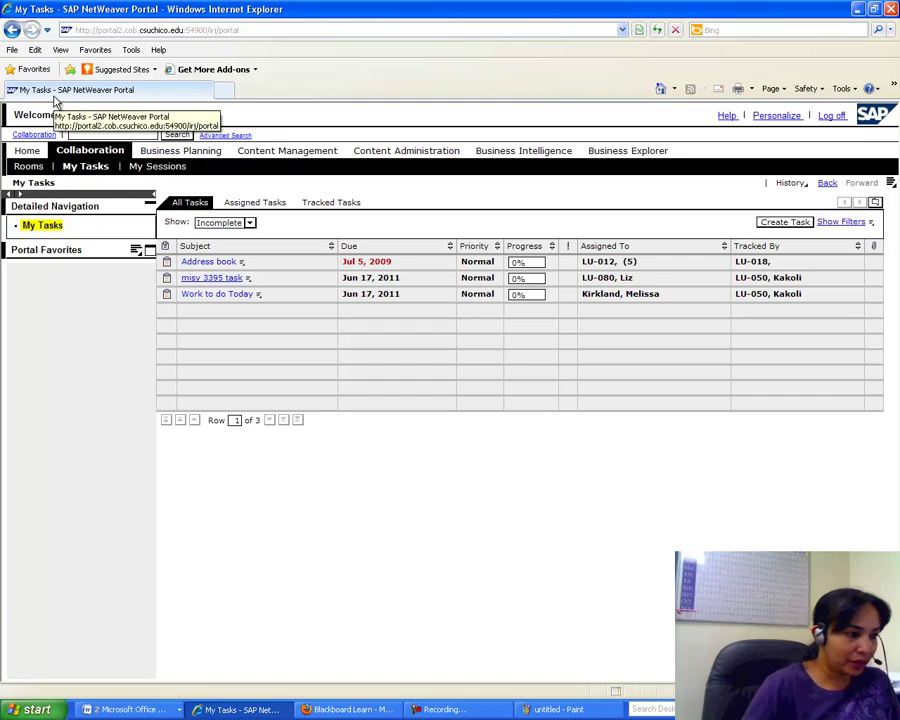
left_click(538, 708)
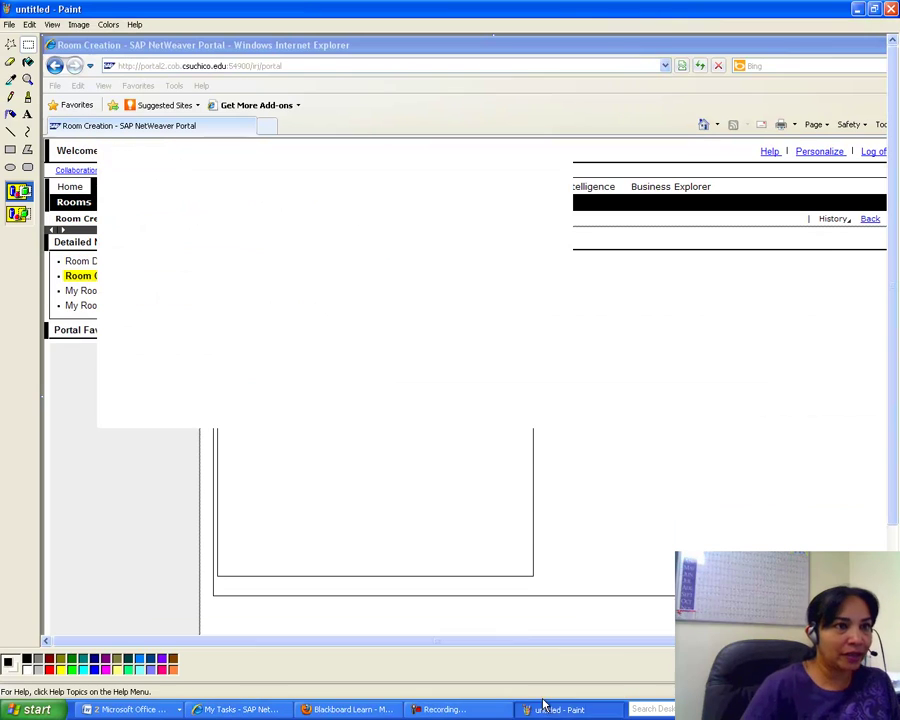
- Replace Paint's old picture with the captured My Tasks portal screenshot
left_click(8, 24)
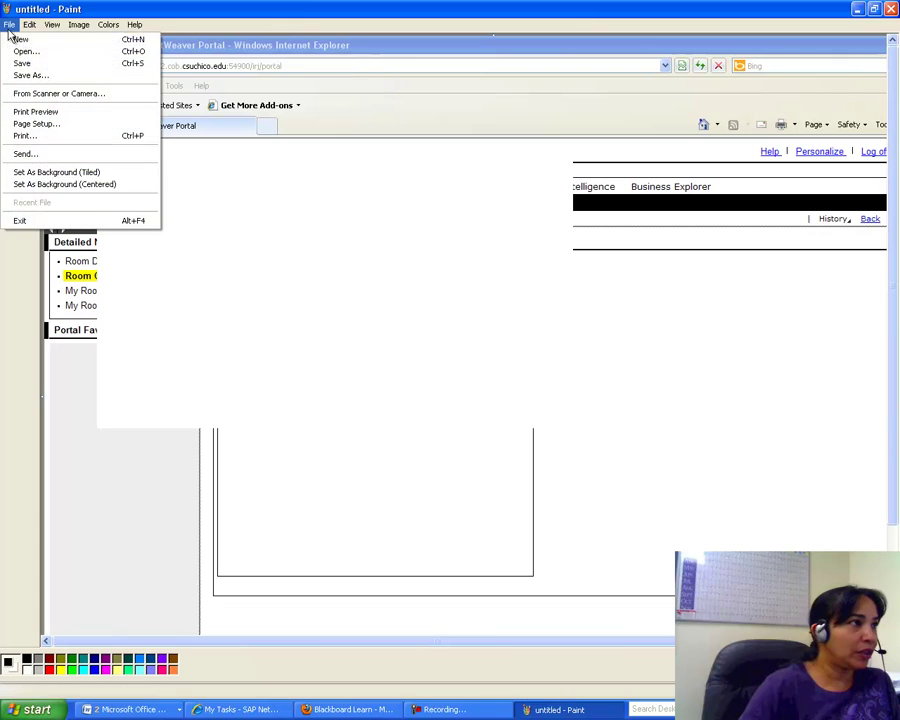
left_click(16, 38)
left_click(440, 377)
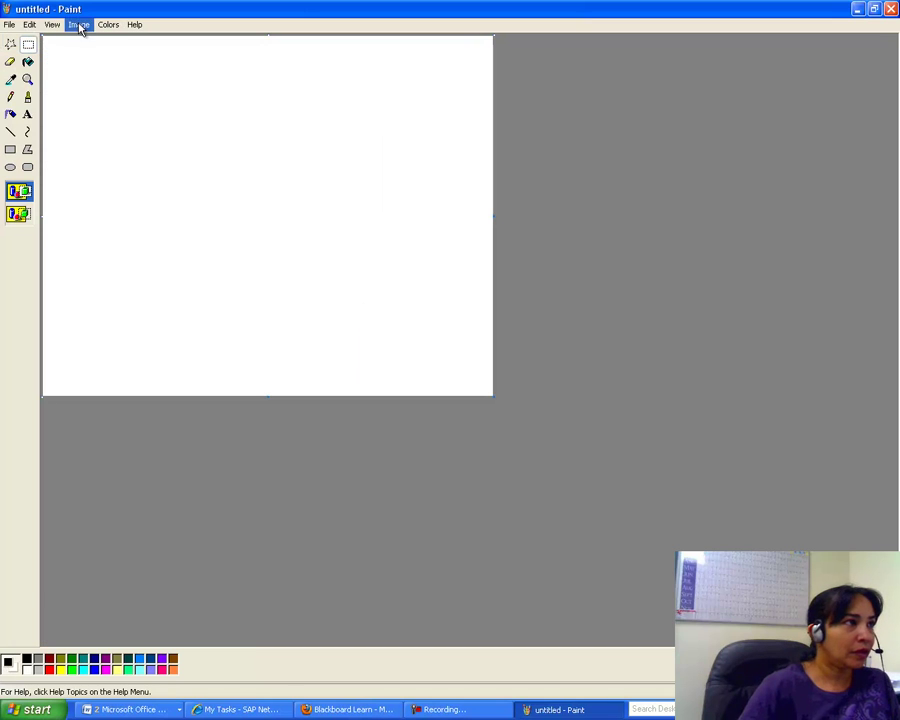
left_click(31, 25)
left_click(51, 96)
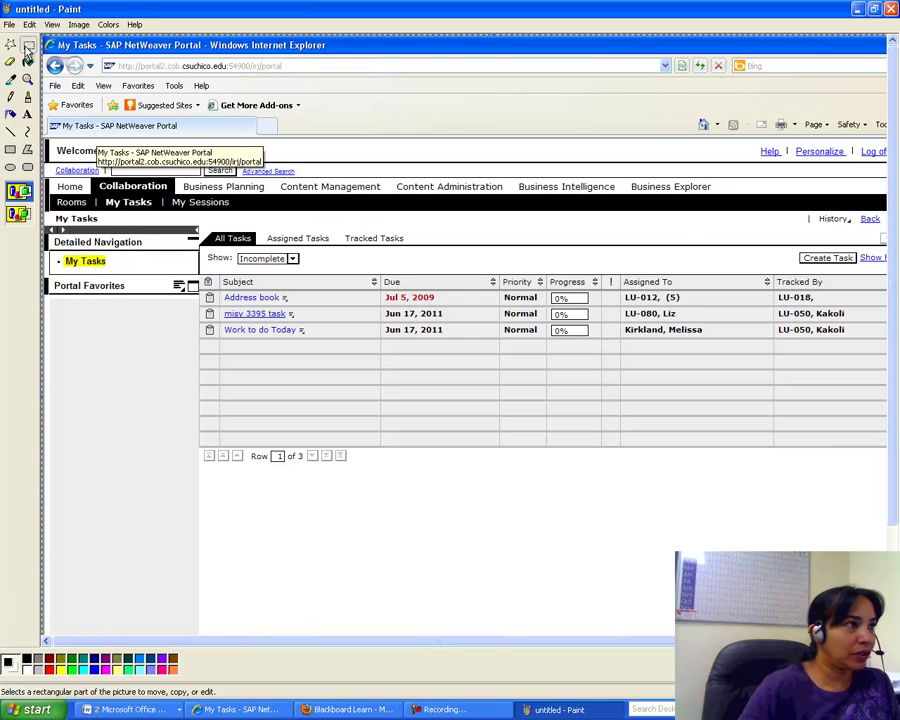
- Select the My Tasks list region of the screenshot and cut it to the clipboard
left_click_drag(199, 322, 730, 336)
left_click_drag(873, 337, 885, 369)
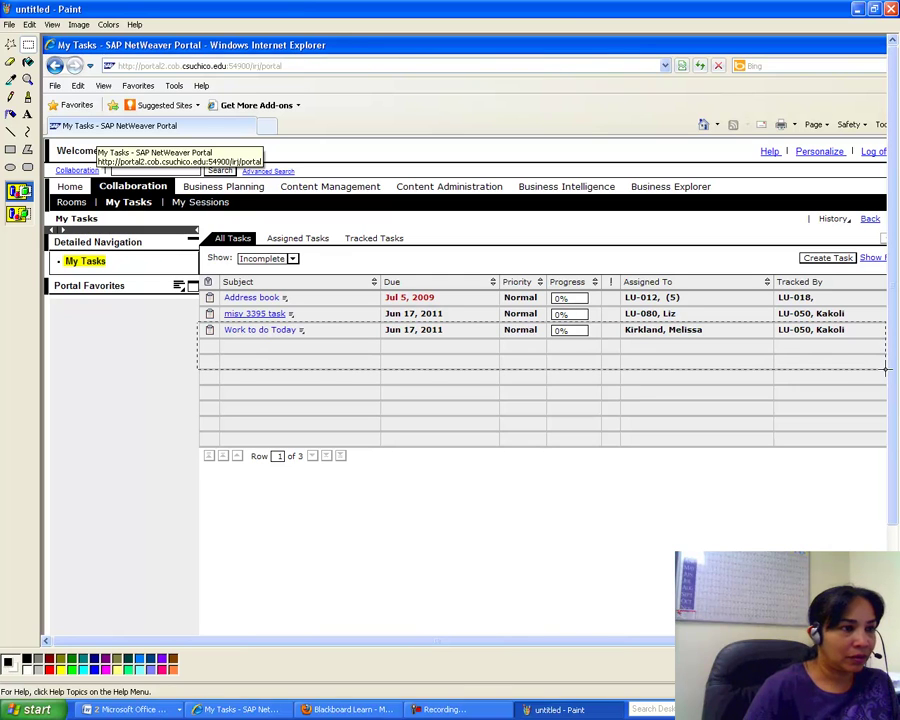
left_click_drag(885, 369, 885, 369)
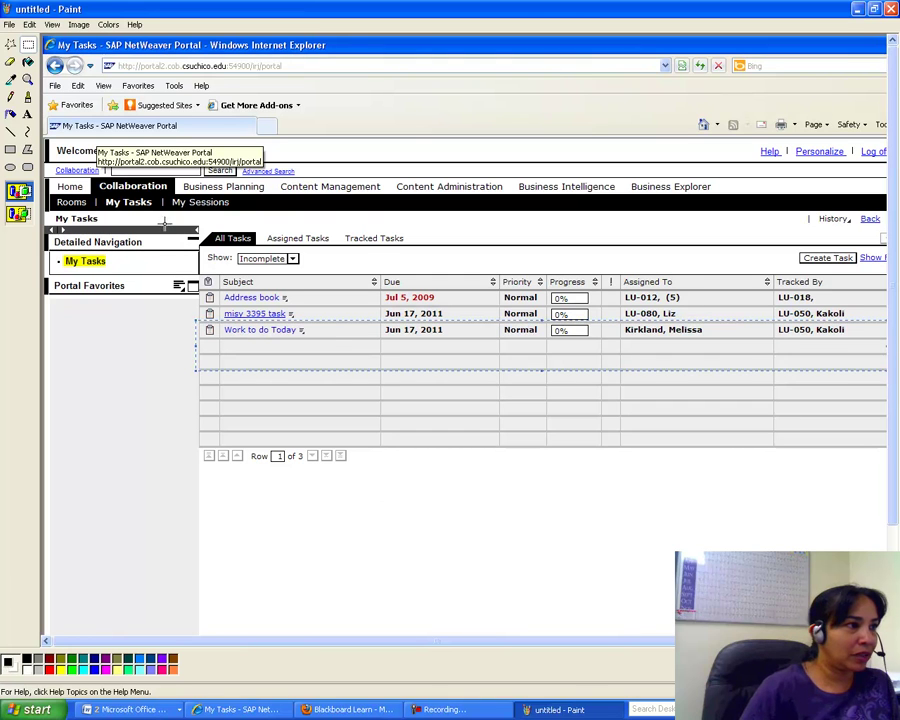
mouse_move(142, 217)
left_mouse_down()
mouse_move(749, 348)
mouse_move(871, 438)
left_mouse_up()
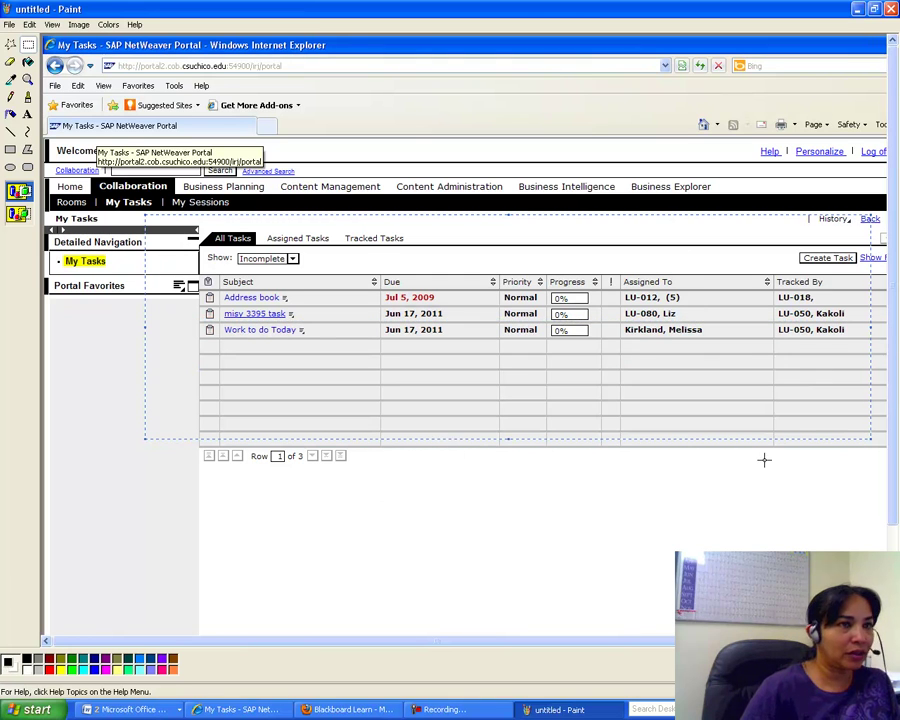
left_click(29, 24)
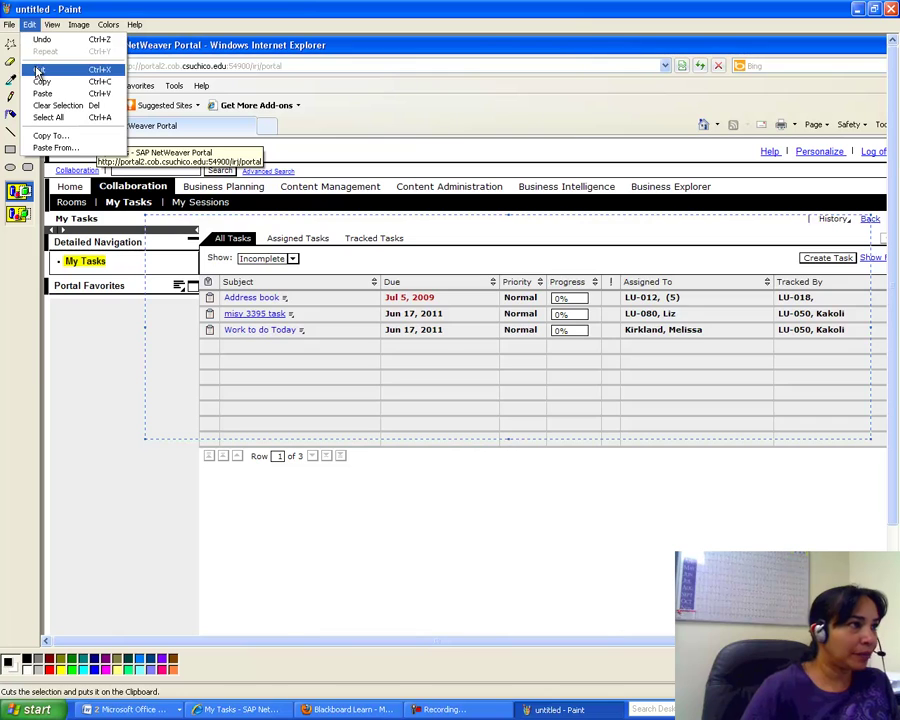
left_click(40, 67)
left_click(112, 708)
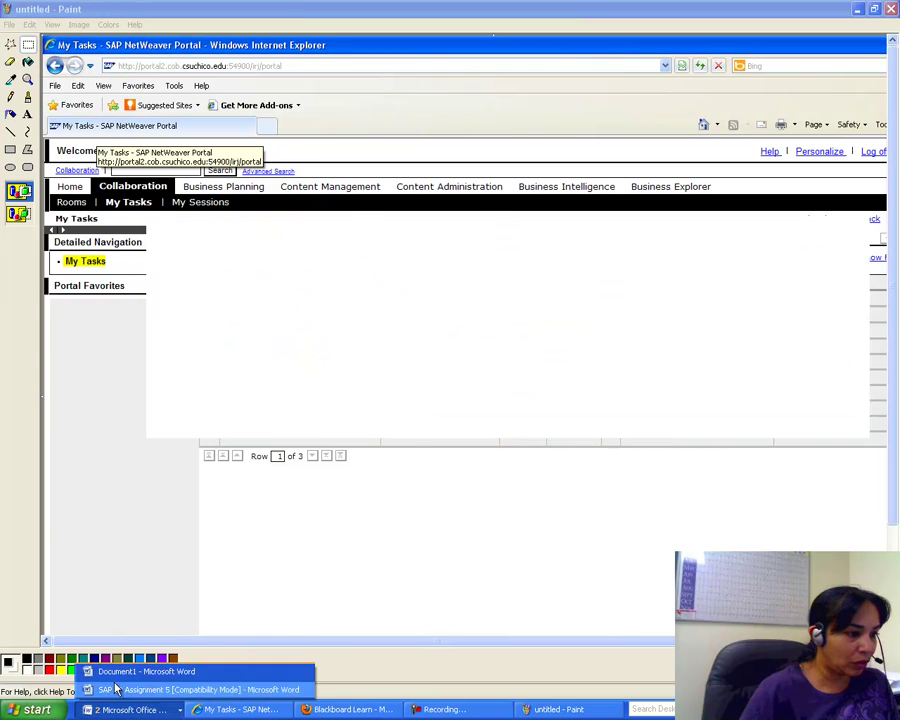
left_click(114, 672)
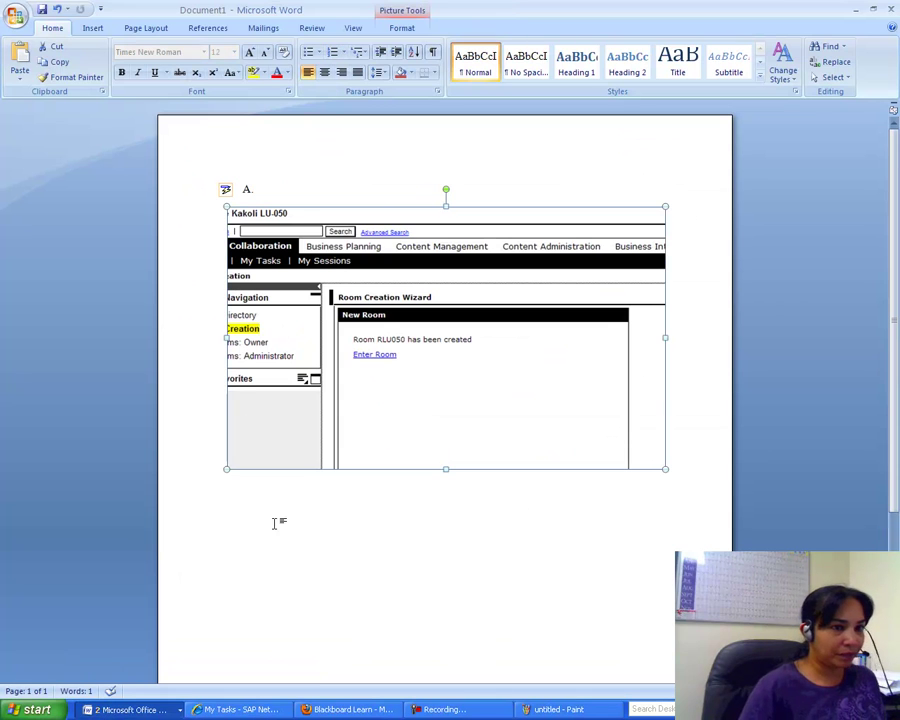
- Add an unnumbered 'B.' label below picture A and paste the My Tasks list screenshot beneath it
left_click(686, 466)
key("Return")
key("BackSpace")
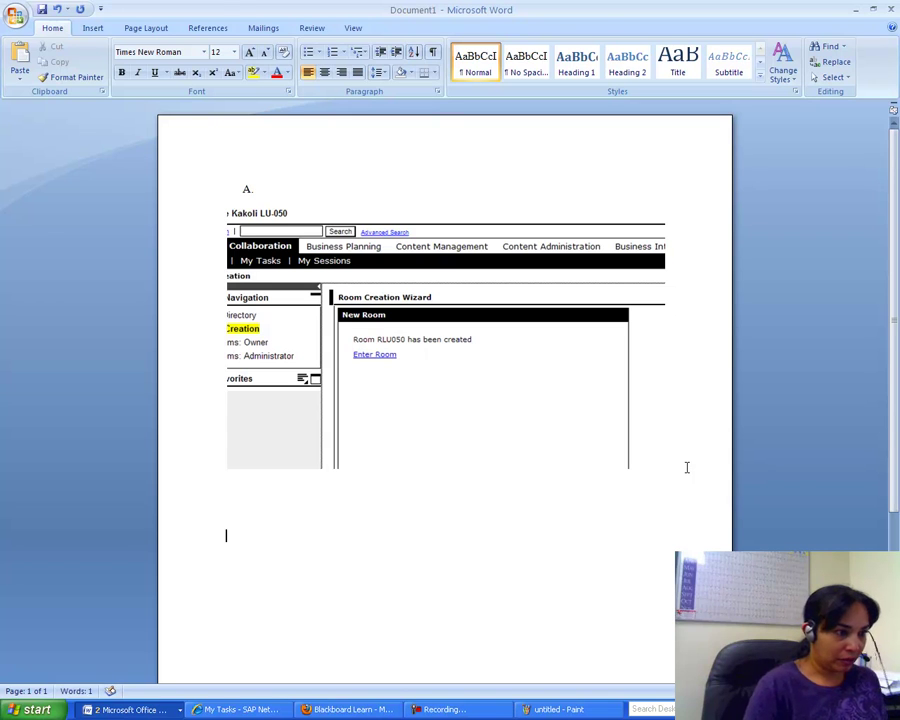
key("BackSpace")
type("B.")
key("Return")
left_click(20, 60)
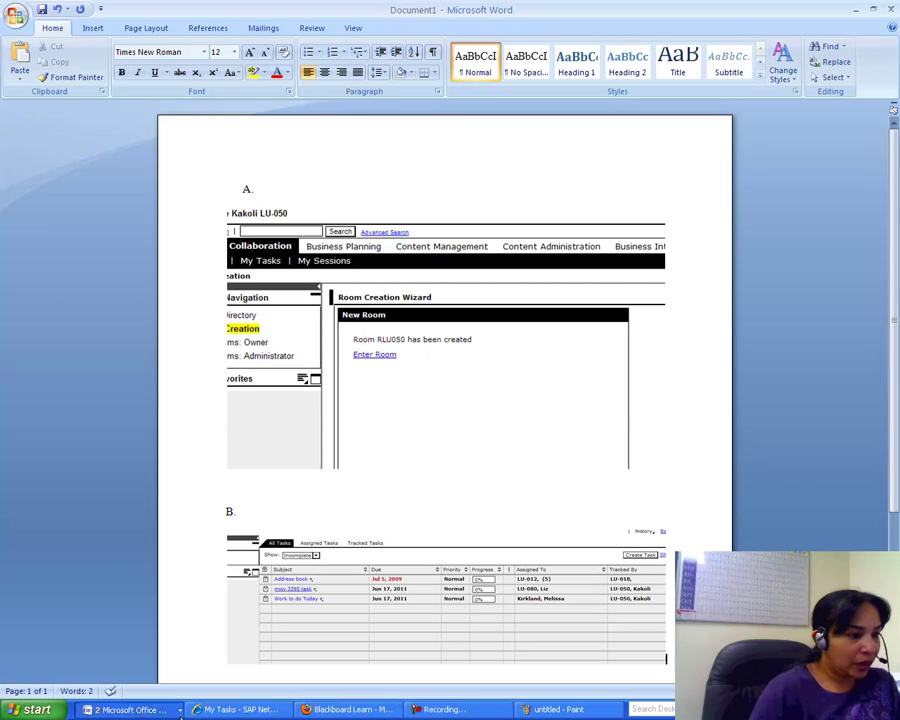
left_click(165, 709)
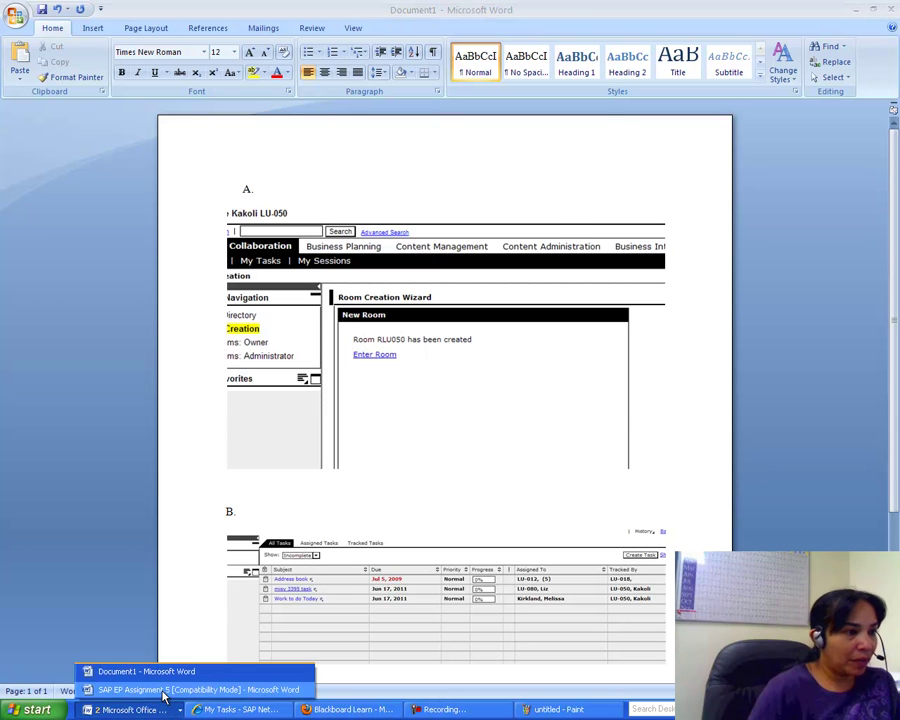
- Read the SAP EP Assignment 5 instructions down to step 17 on Auto-Detect status
left_click(165, 690)
left_click_drag(893, 269, 895, 287)
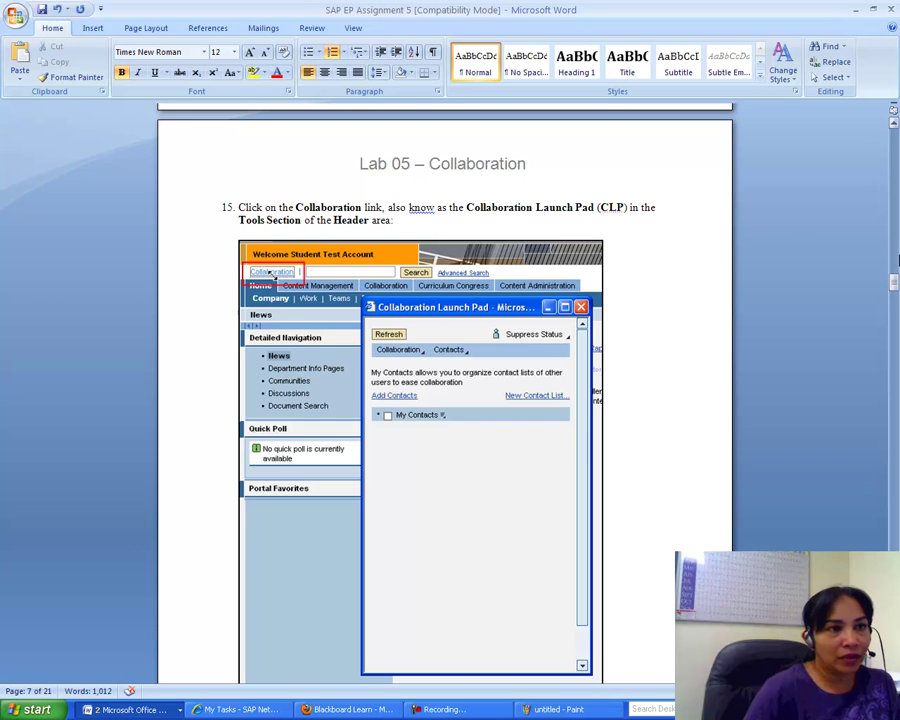
left_click_drag(894, 286, 894, 303)
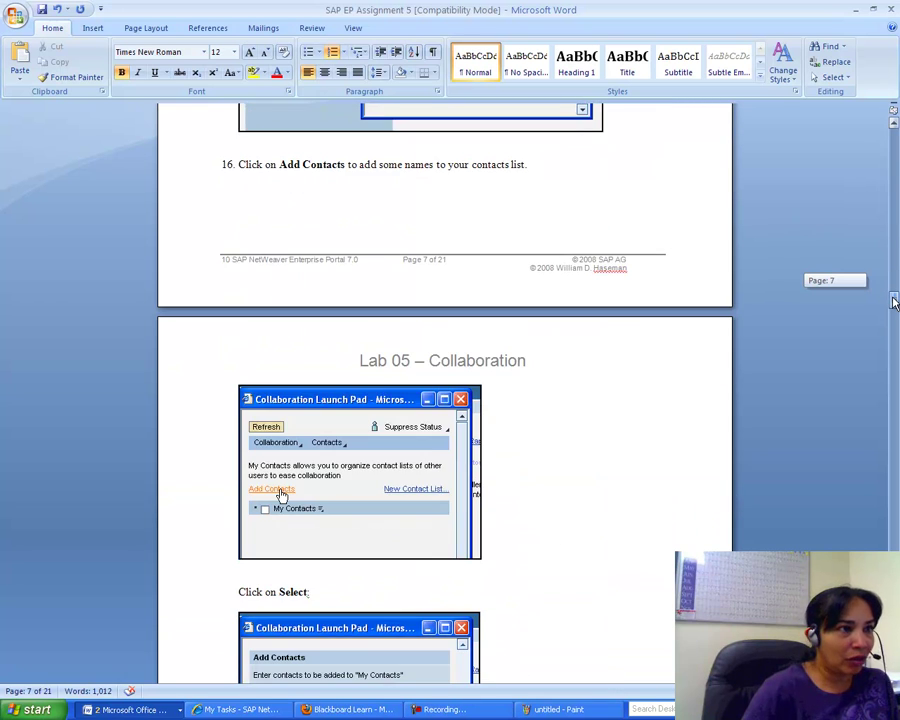
left_click_drag(894, 303, 892, 368)
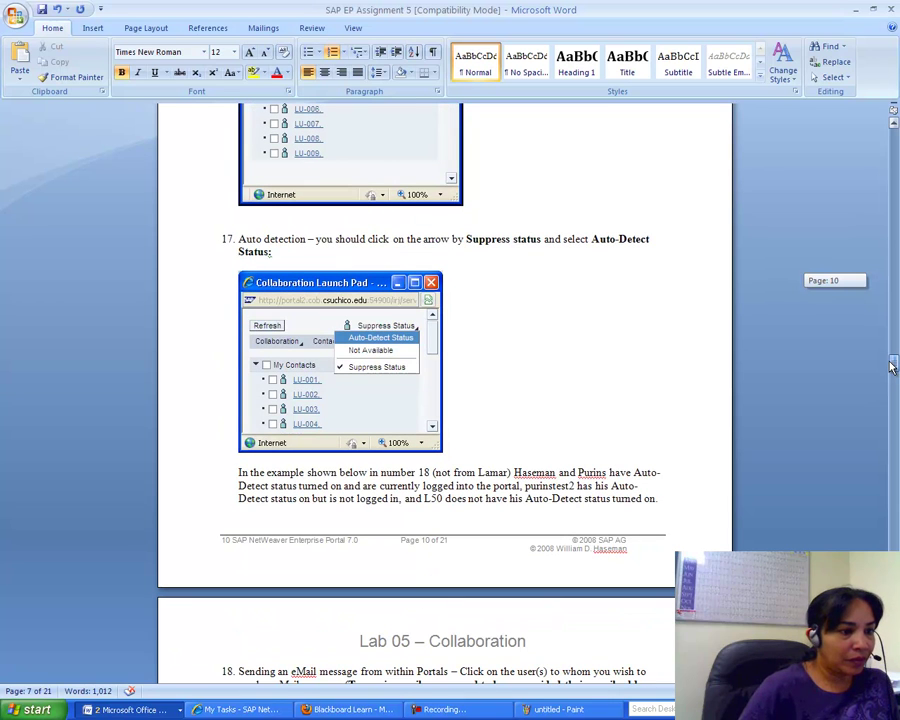
left_click_drag(892, 367, 892, 376)
left_click(261, 710)
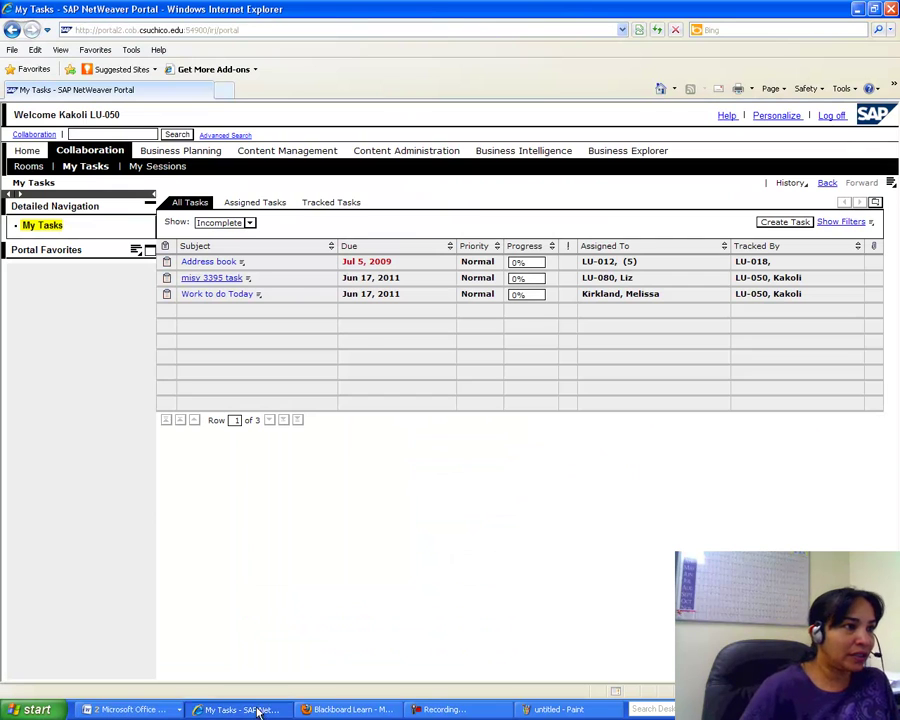
- From the Collaboration Launch Pad, start Add Contacts and open the Select Users or Groups search
left_click(30, 134)
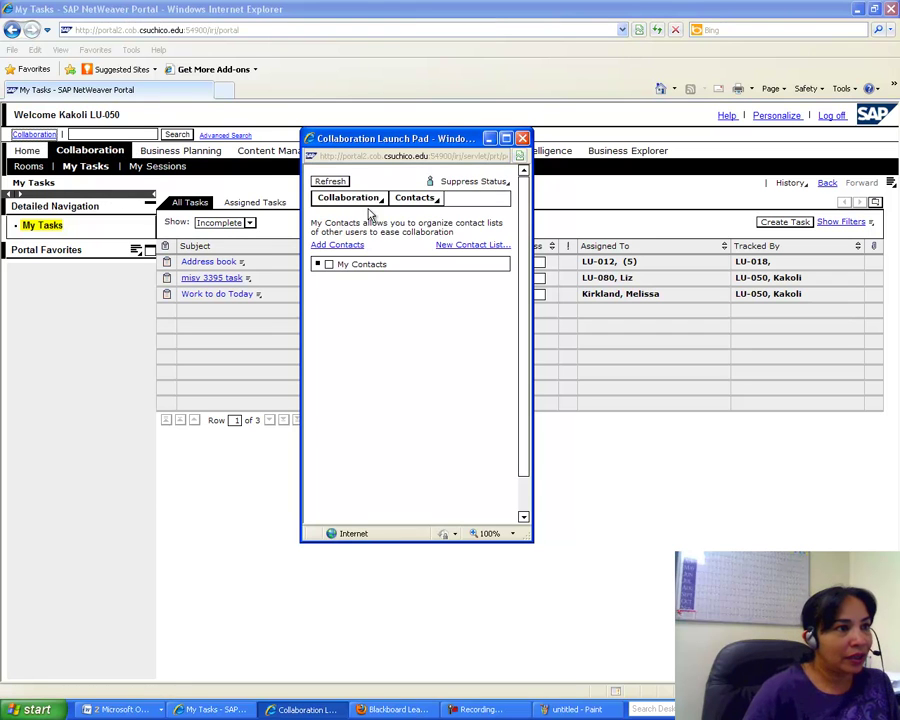
left_click(357, 246)
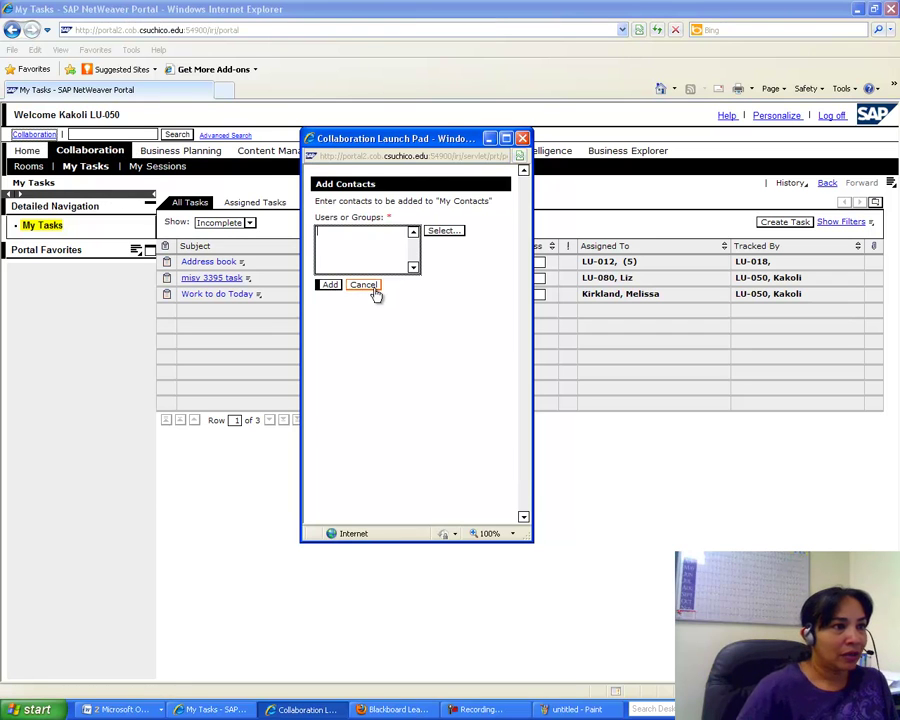
left_click(446, 231)
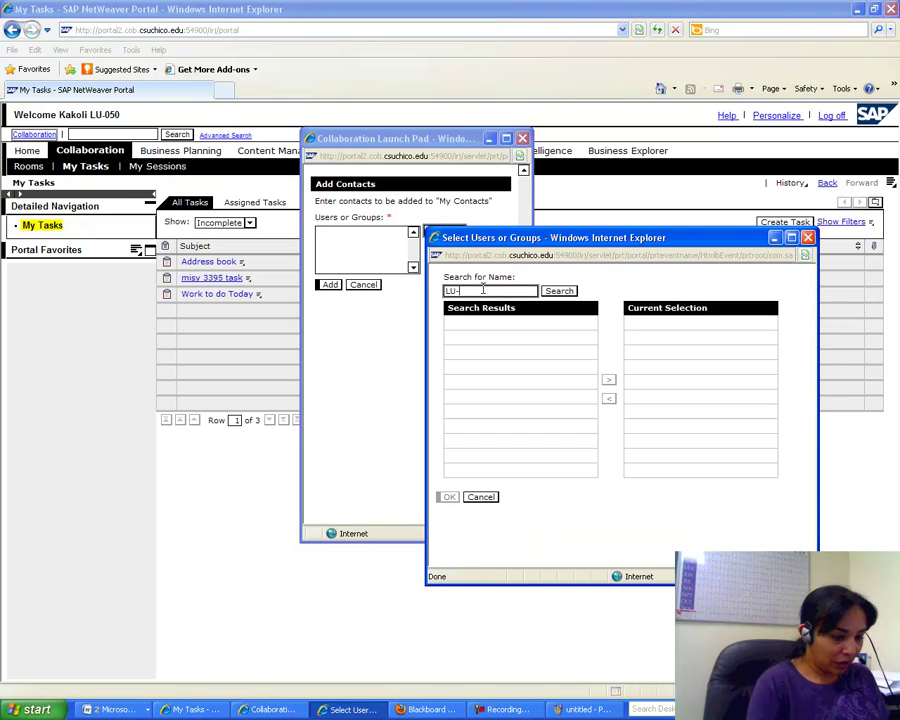
- Search for the first classmate's user id and move the found user into Current Selection
type("LU-080")
left_click(557, 291)
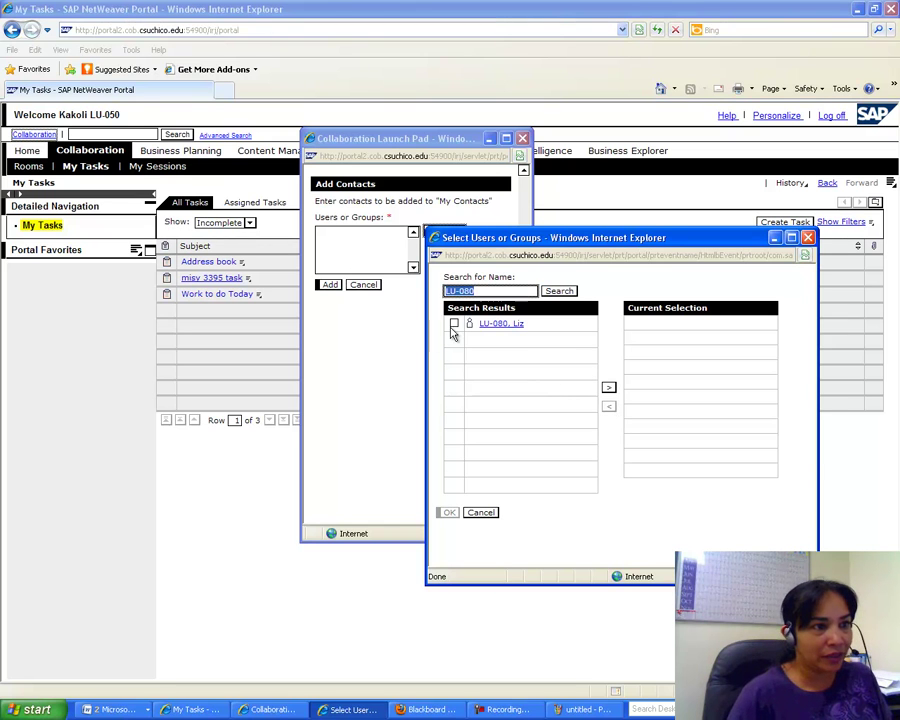
left_click(484, 290)
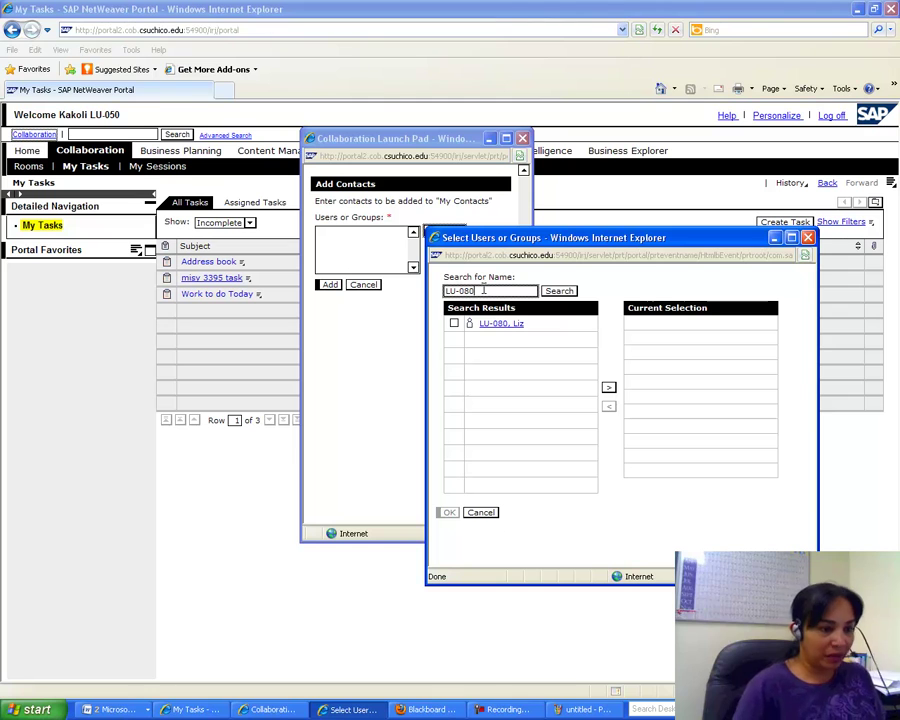
type("49")
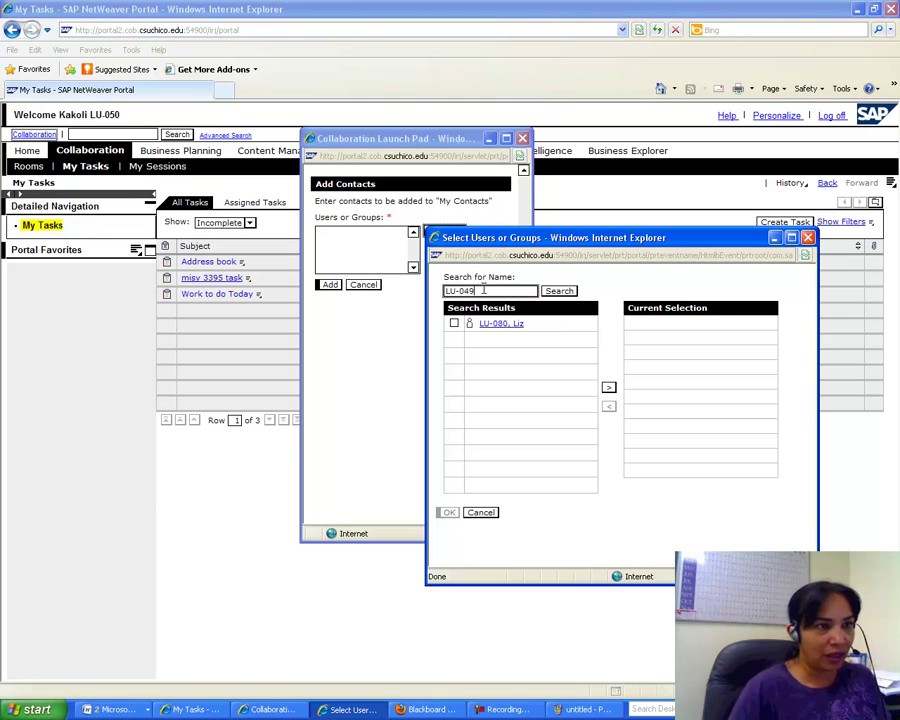
left_click(565, 291)
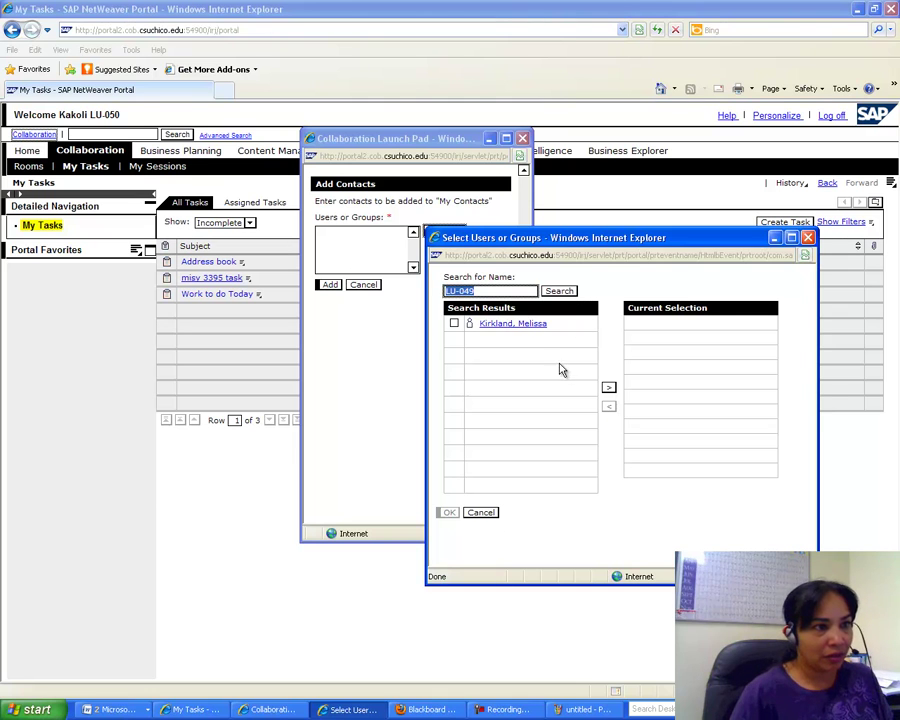
left_click(454, 323)
left_click(608, 387)
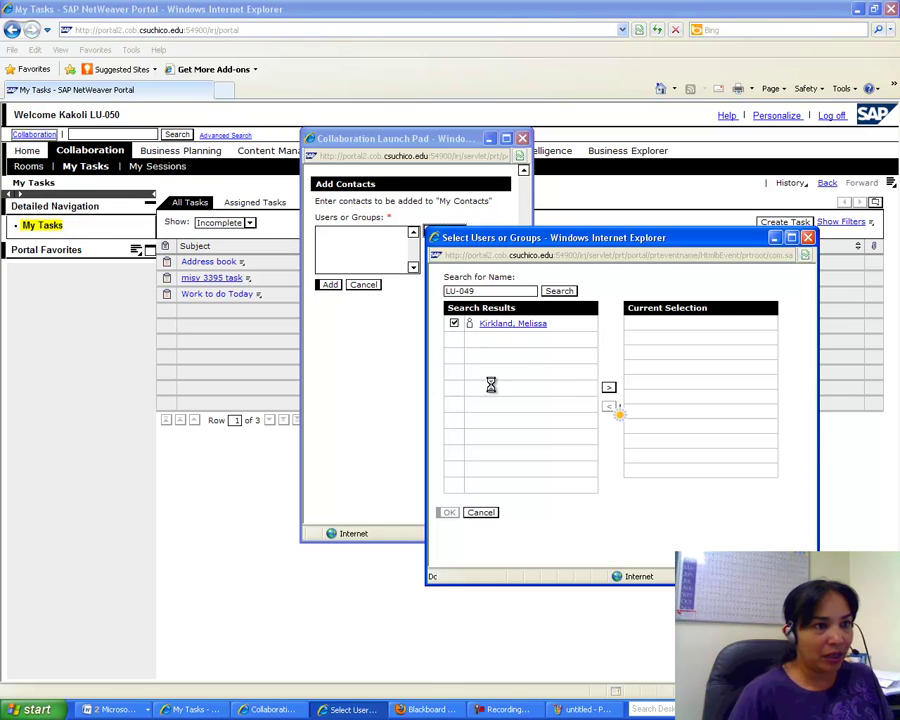
- Search for and select the second classmate, then add both users to My Contacts
left_click(486, 290)
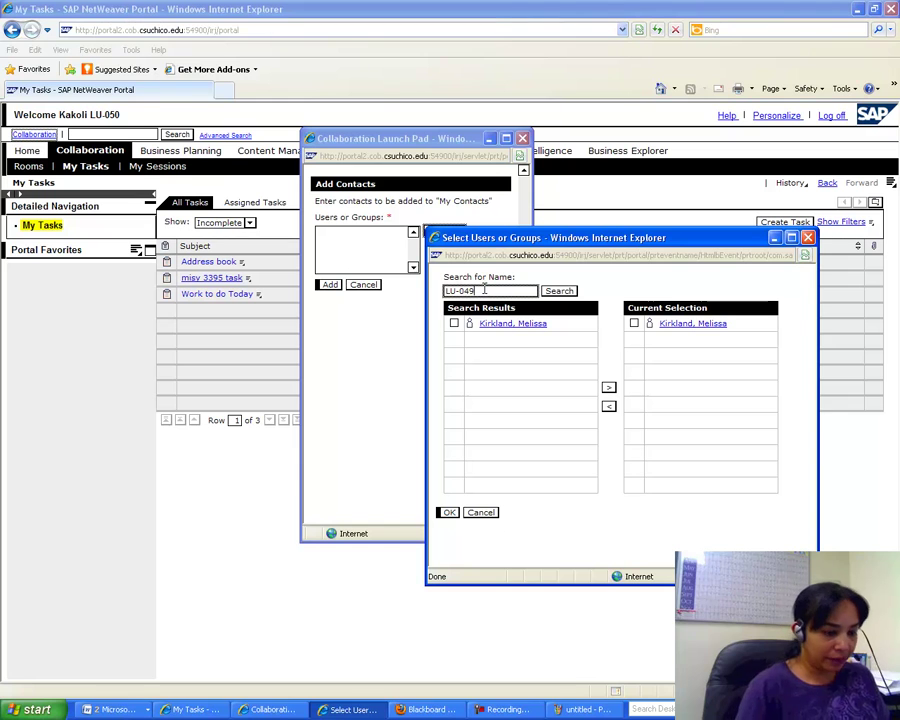
type("0")
left_click(558, 290)
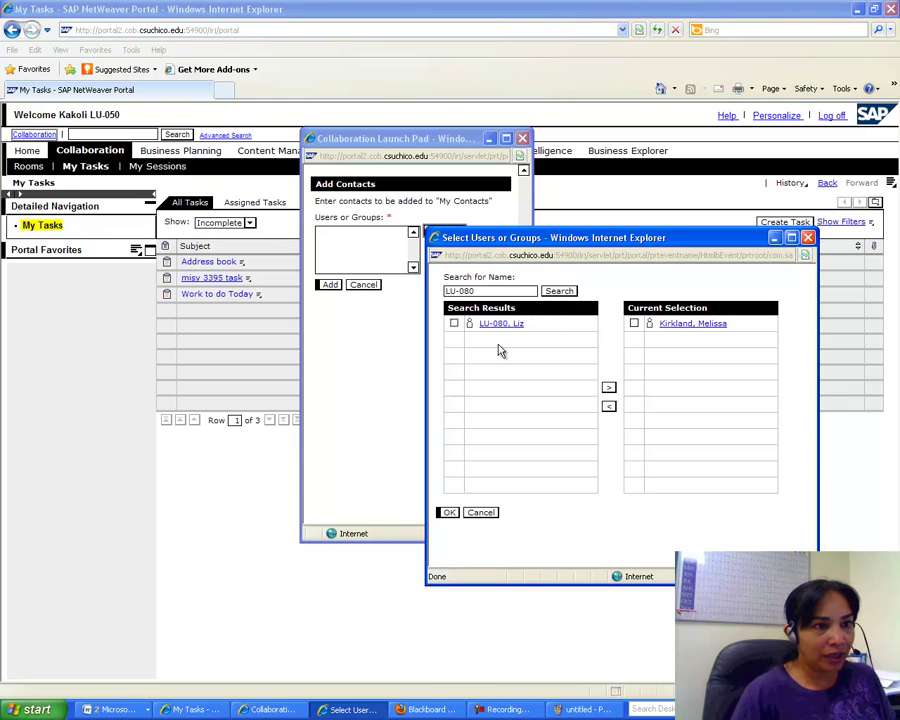
left_click(454, 323)
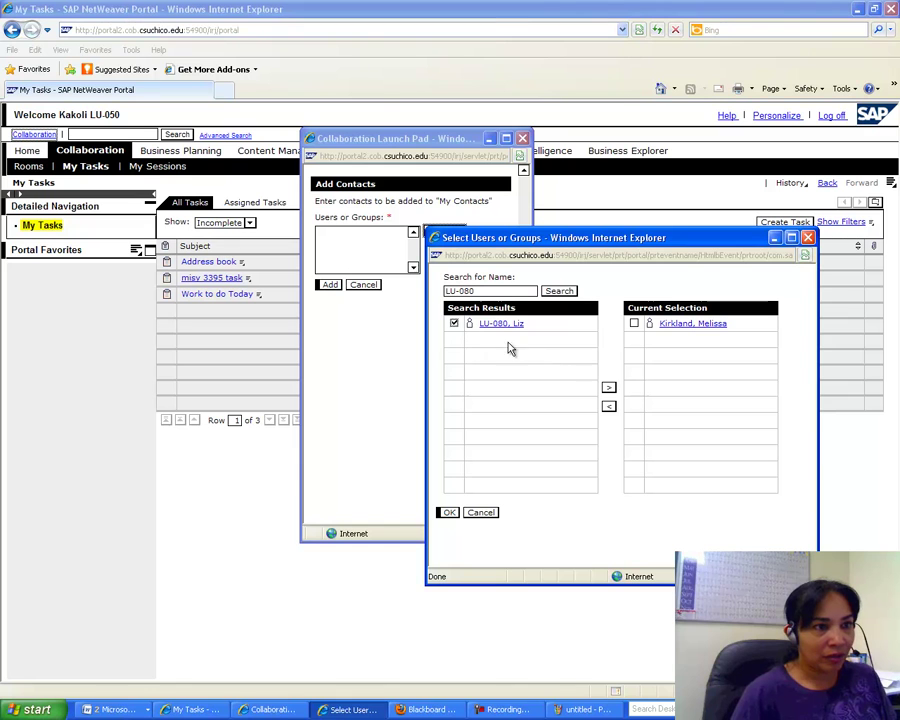
left_click(608, 387)
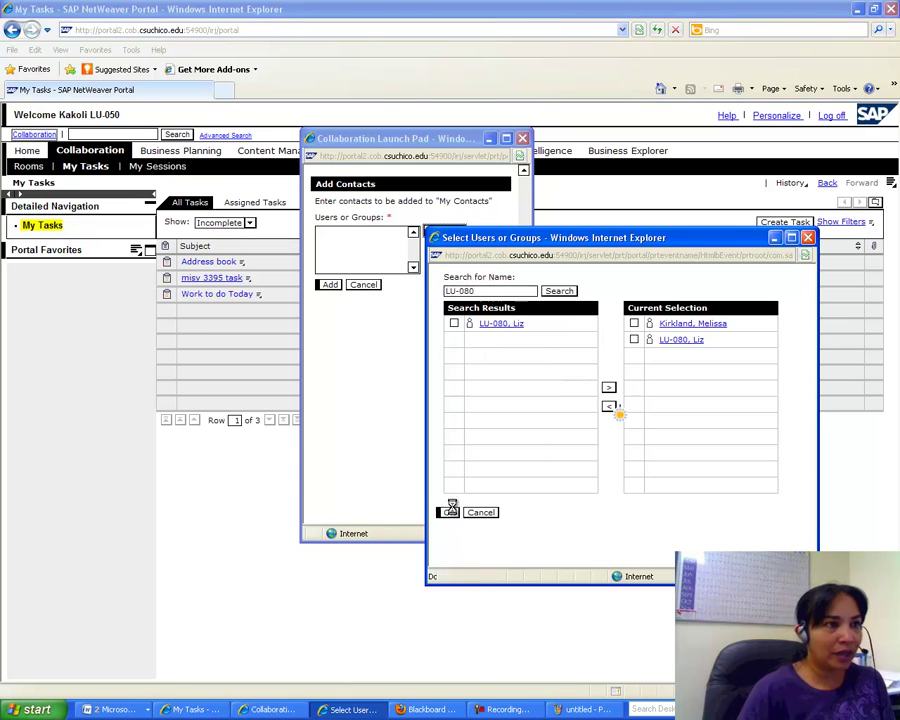
left_click(449, 512)
left_click(329, 285)
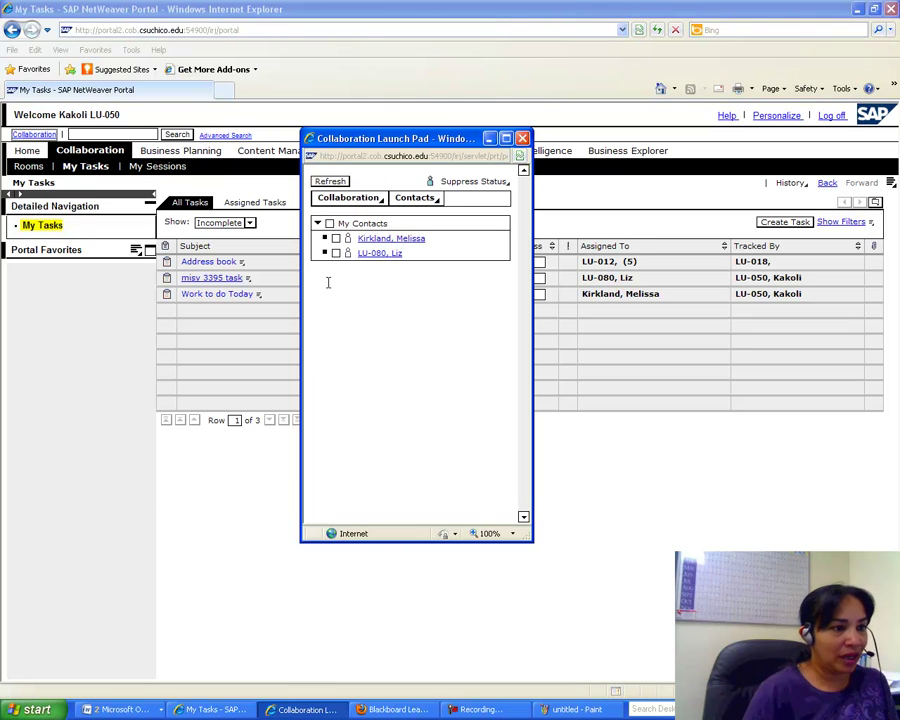
- Show the launch pad's presence status options, then return to the SAP EP Assignment 5 instructions
left_click(505, 187)
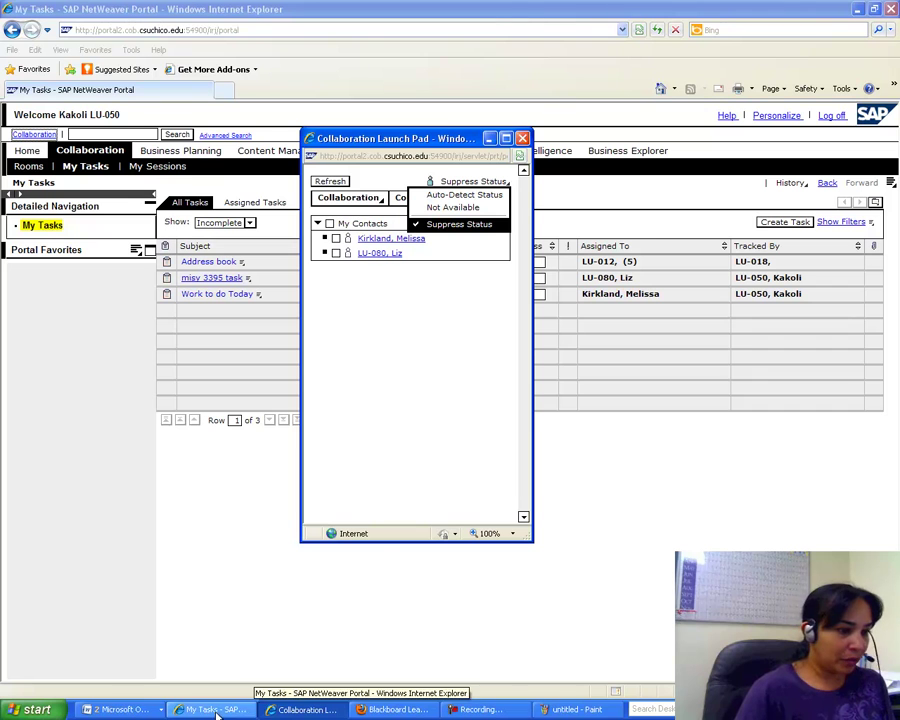
left_click(120, 709)
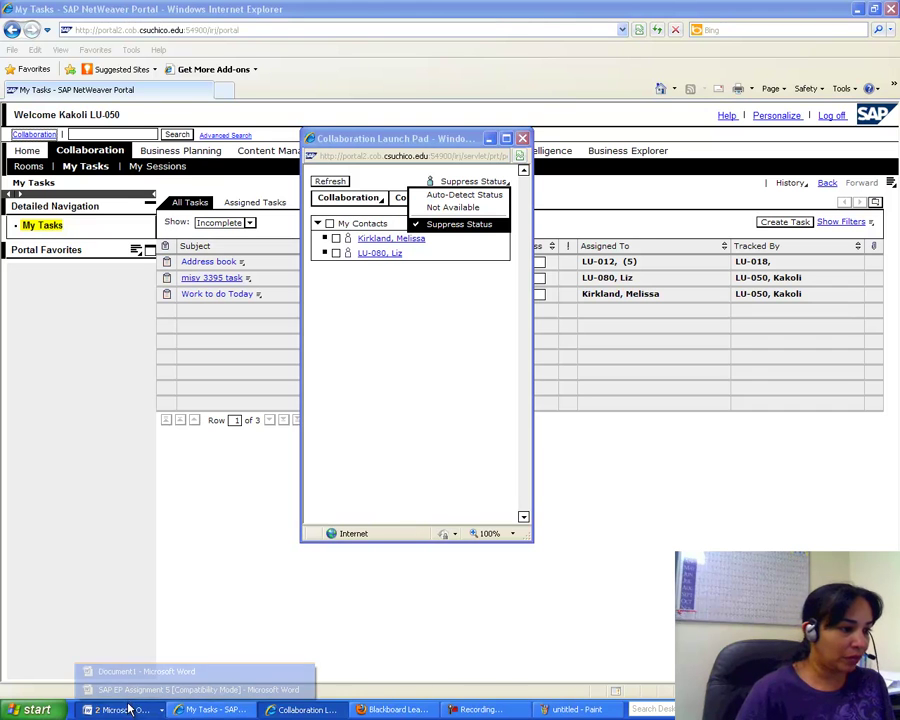
left_click(139, 671)
left_click(120, 709)
left_click(150, 688)
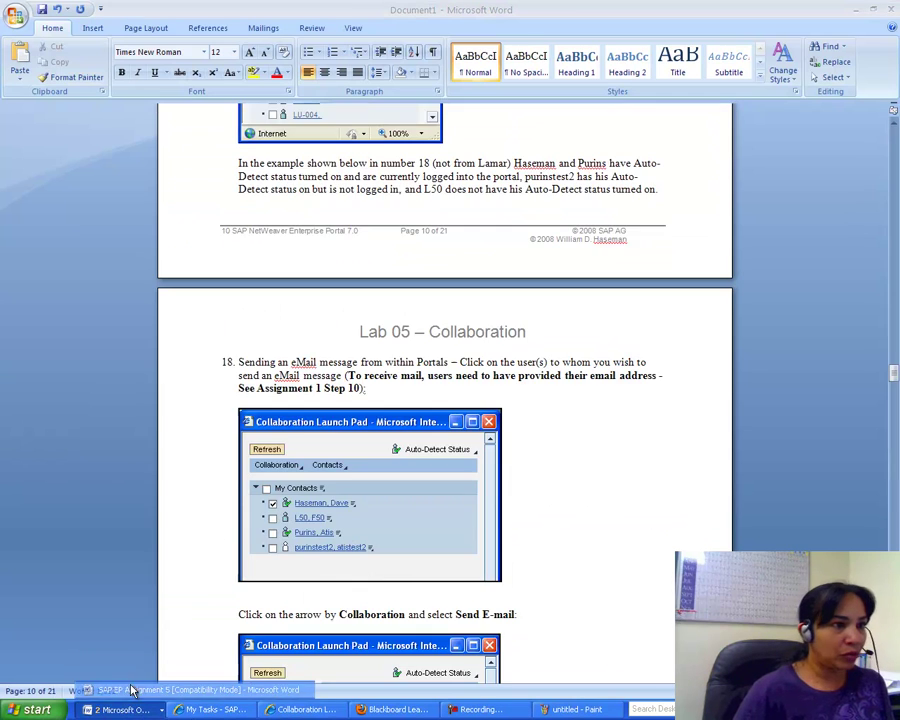
- Review steps 17 and 18 on Auto-Detect status, then bring the Collaboration Launch Pad back
left_click_drag(893, 373, 893, 363)
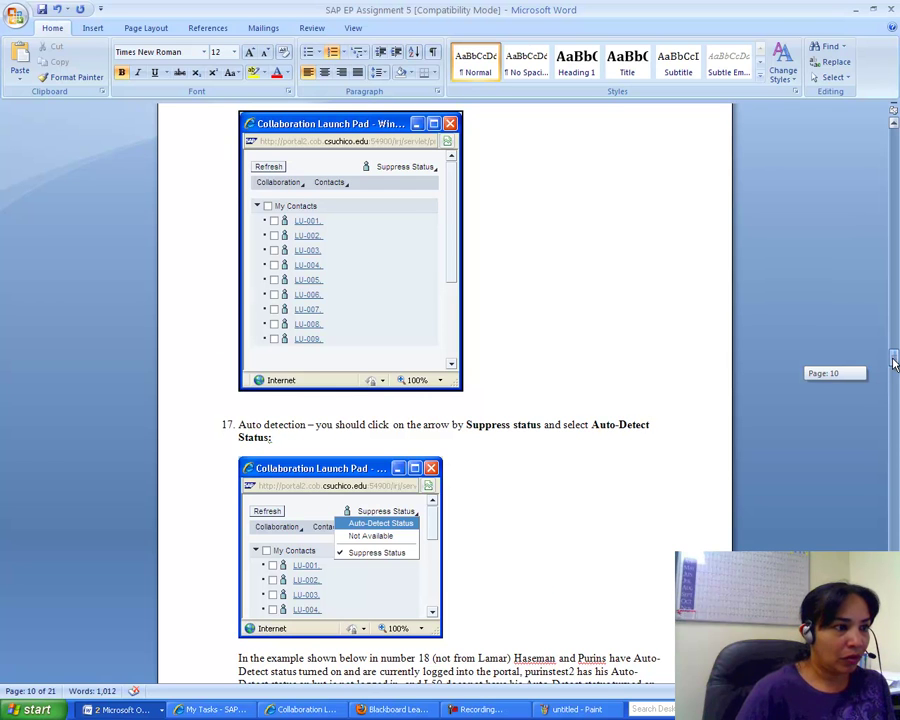
left_click_drag(893, 363, 893, 368)
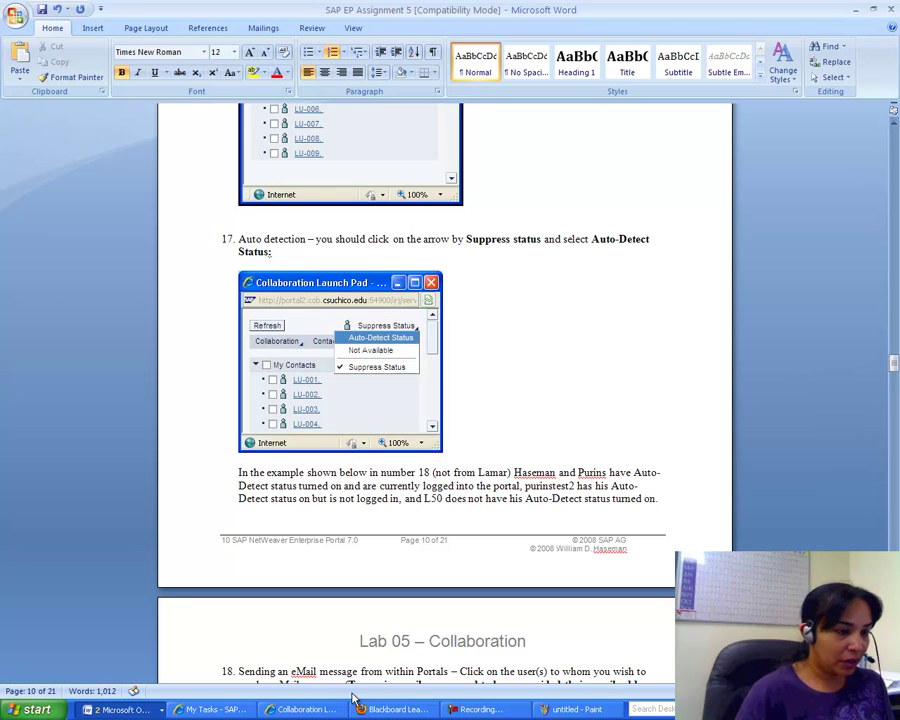
left_click(290, 709)
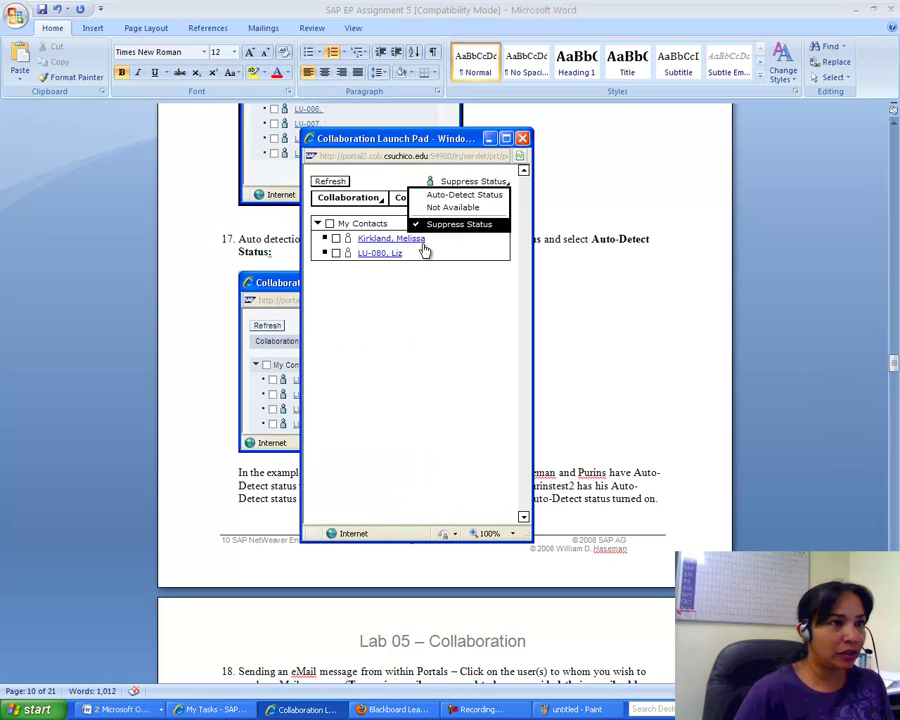
- Set the presence status to Auto-Detect Status, then bring the SAP EP Assignment 5 document forward
left_click(445, 196)
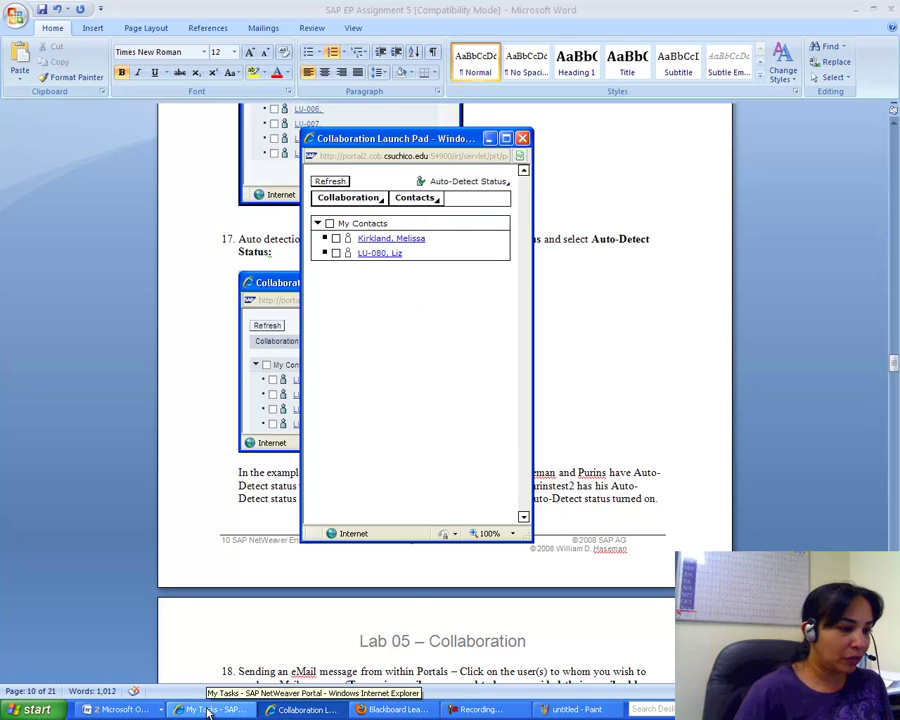
left_click(134, 709)
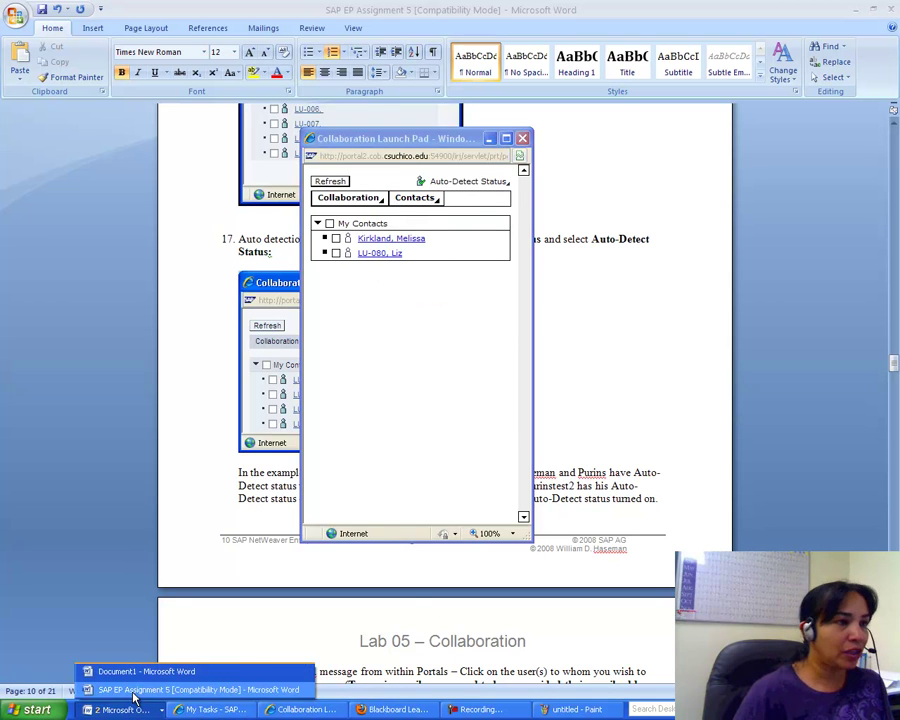
left_click(134, 687)
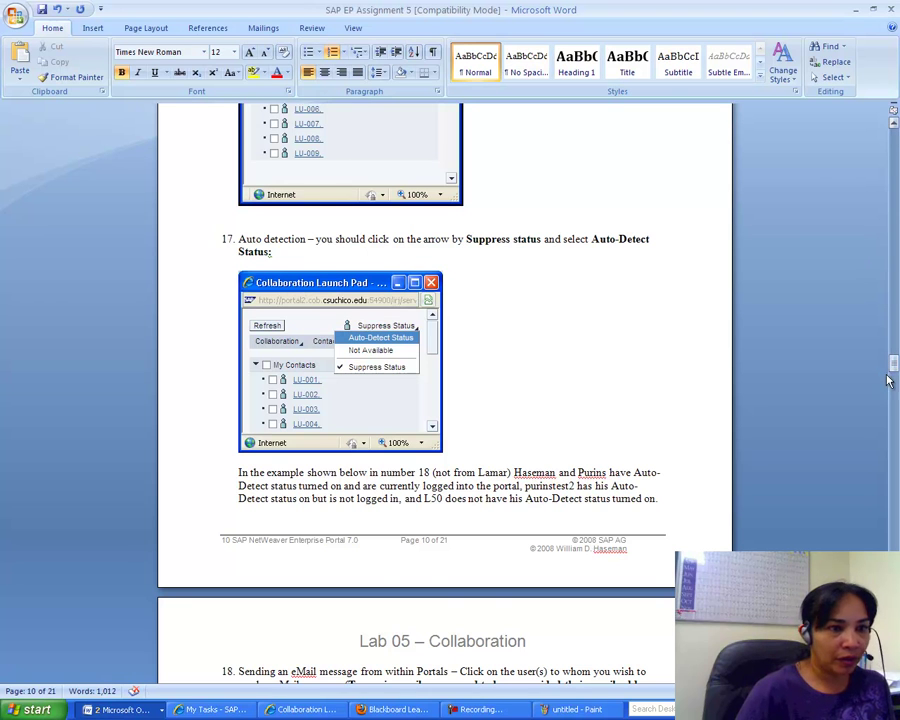
- Scroll the Word instructions to step 18 on sending e-mail, then restore the Collaboration Launch Pad
left_click_drag(893, 364, 895, 378)
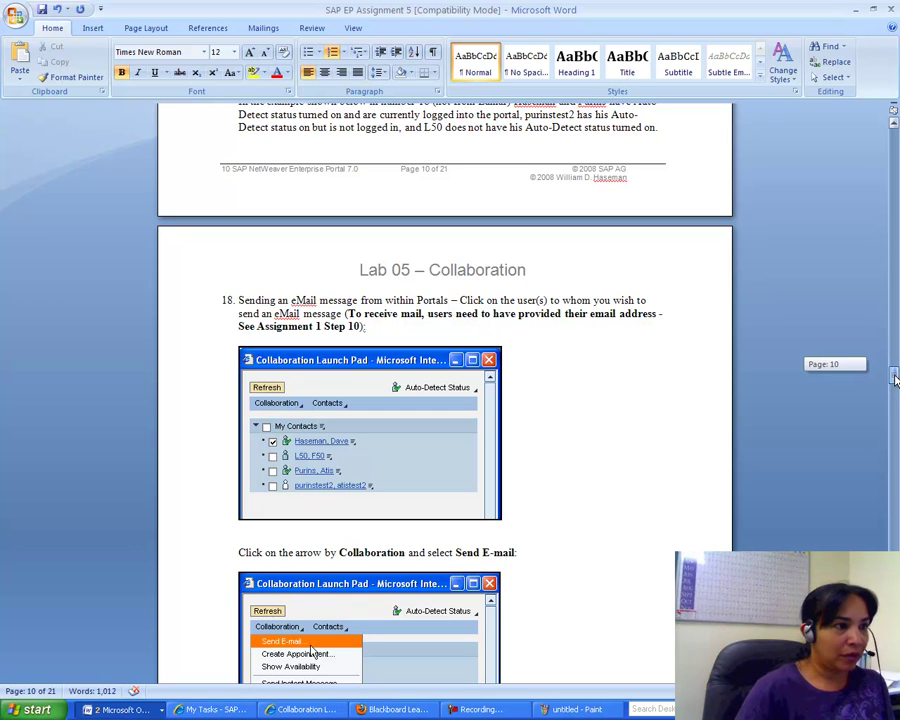
mouse_move(895, 378)
left_mouse_down()
mouse_move(895, 370)
mouse_move(895, 390)
mouse_move(895, 380)
left_mouse_up()
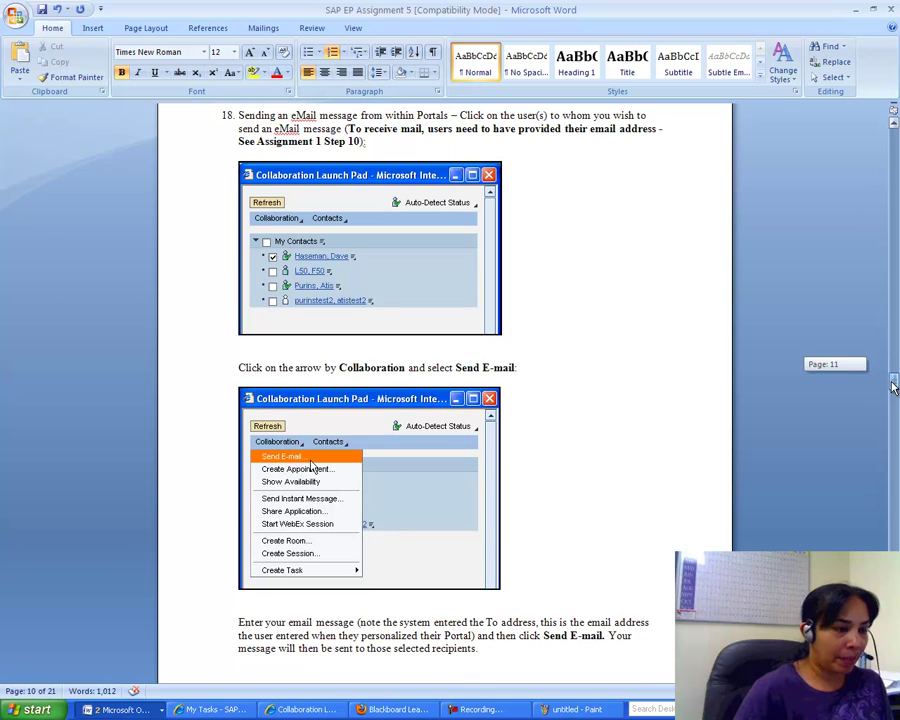
left_click(281, 712)
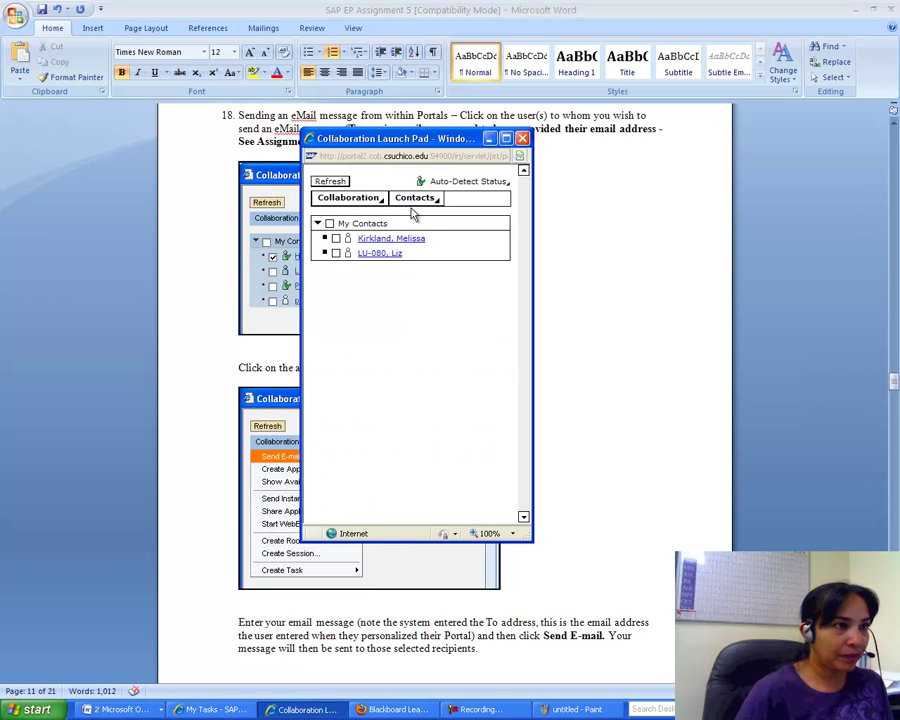
- Choose Send E-mail... from the Collaboration actions list to start a new e-mail
left_click(373, 200)
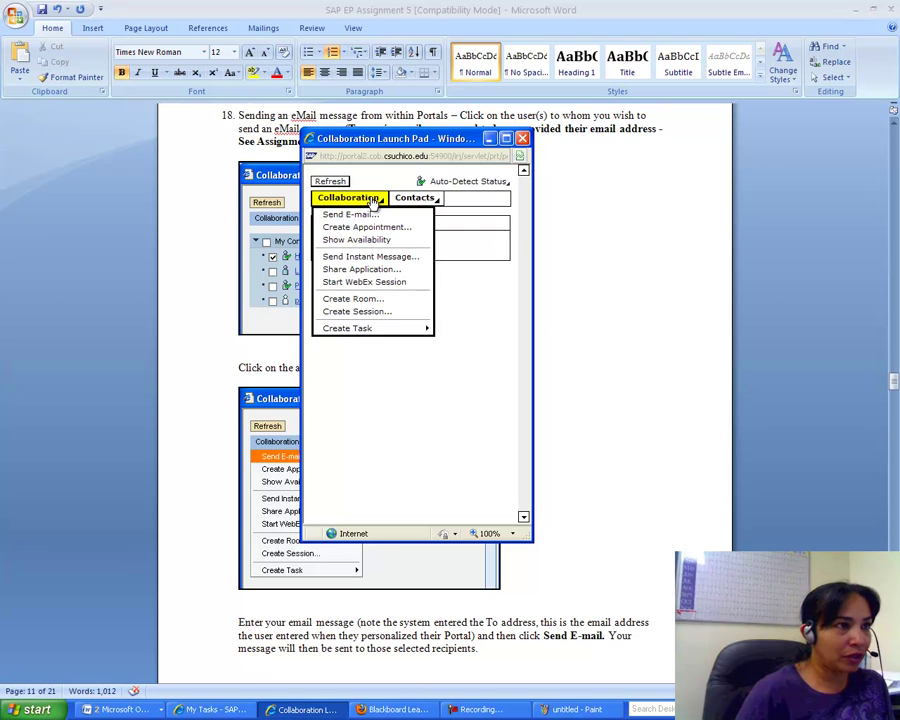
left_click(358, 215)
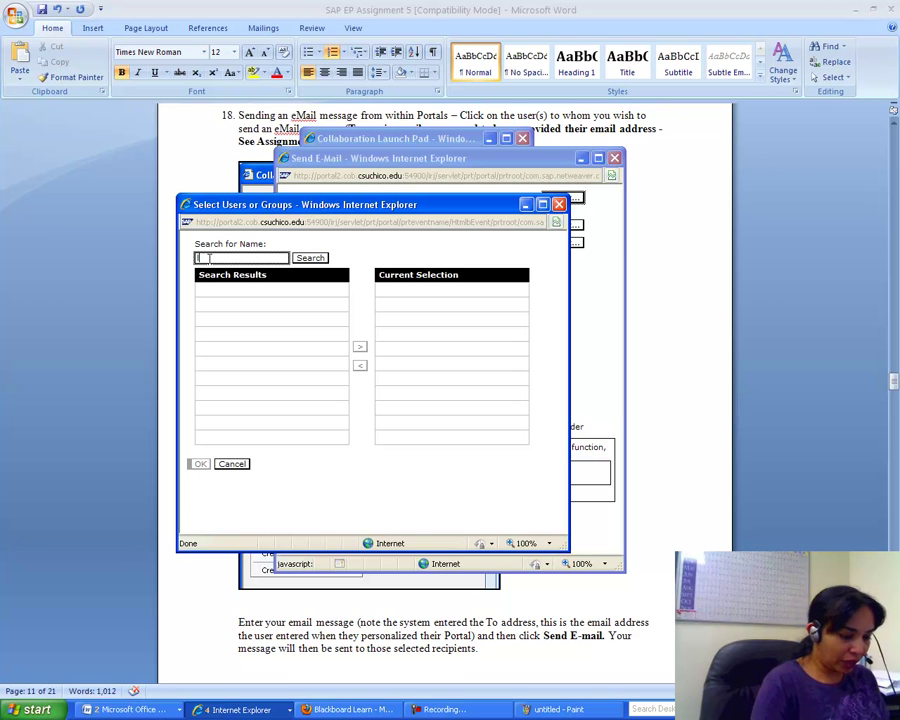
- Add both contacts as To recipients, searching the second one by ID 49
left_click(306, 258)
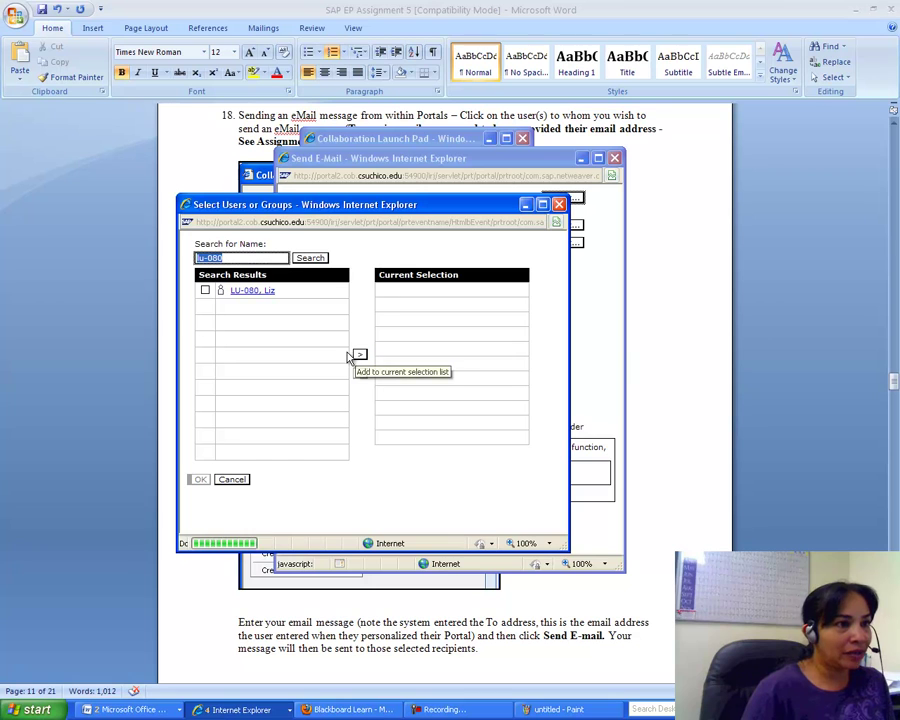
left_click(205, 290)
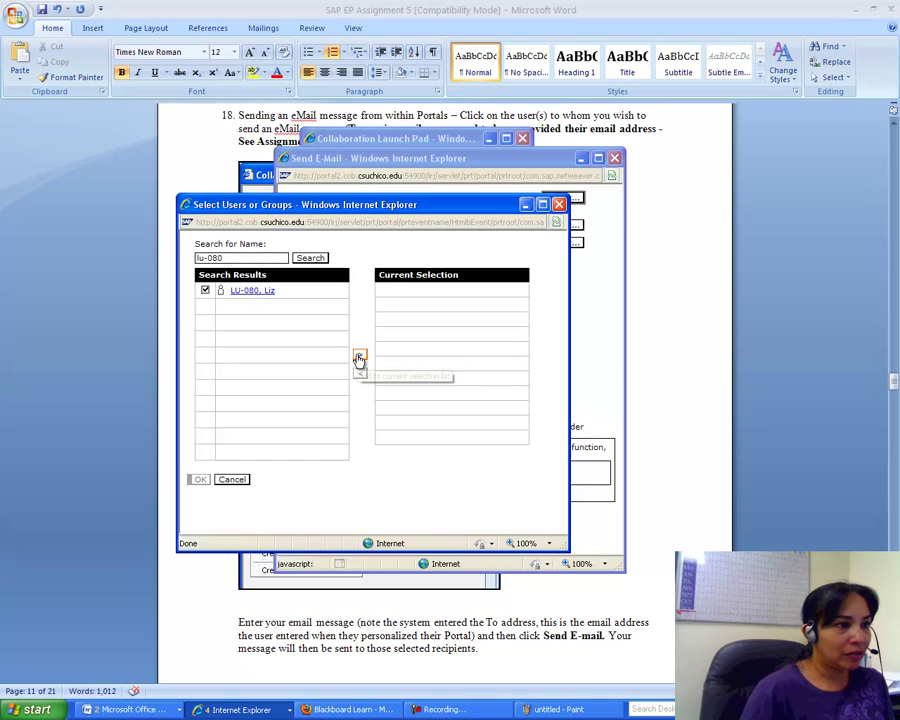
left_click(360, 355)
left_click(233, 257)
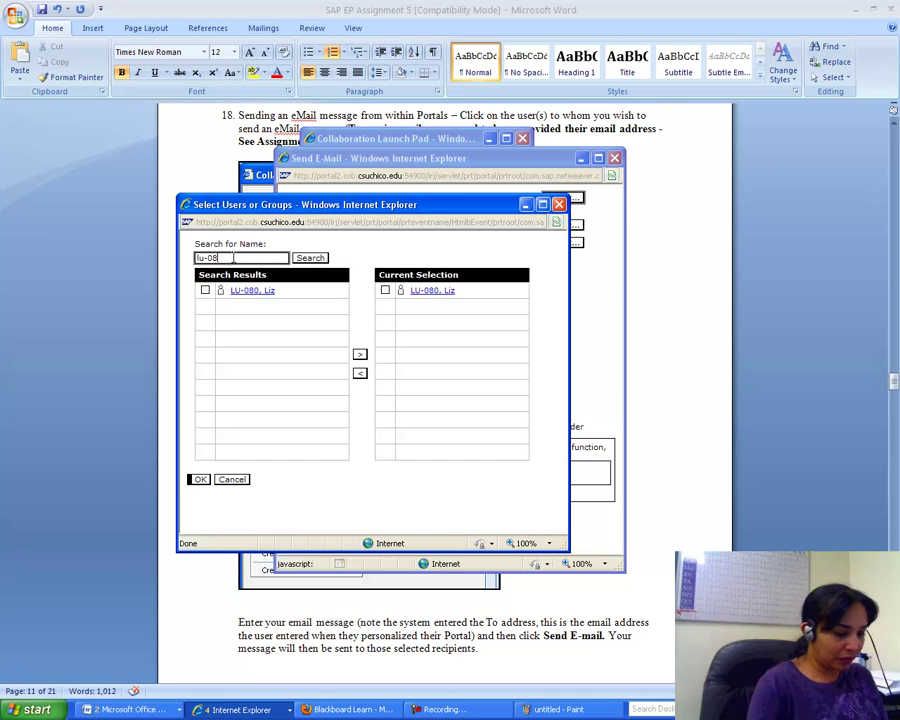
type("49")
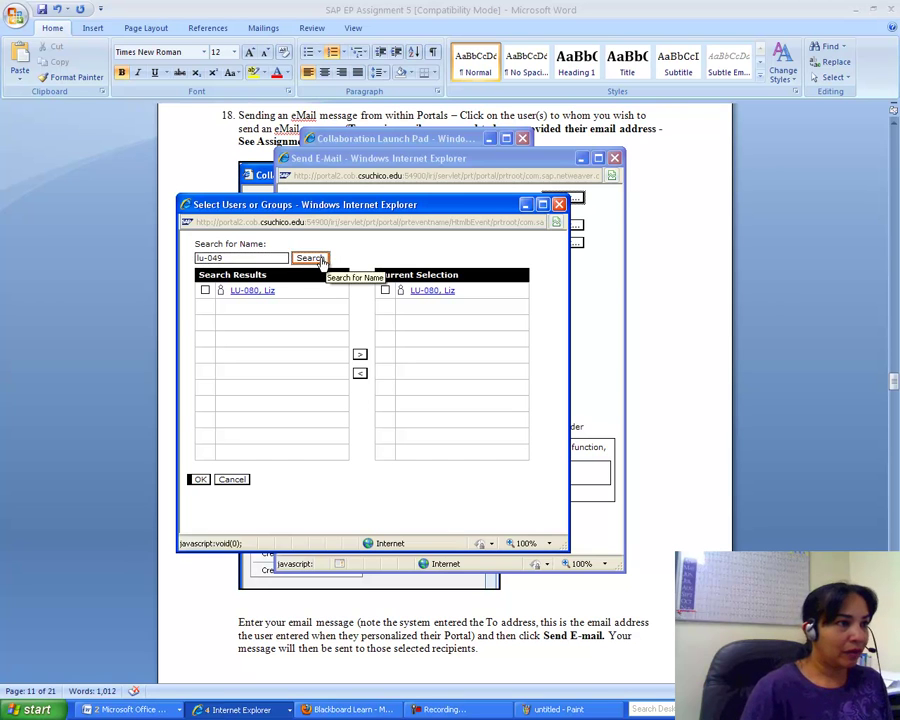
left_click(310, 258)
left_click(205, 290)
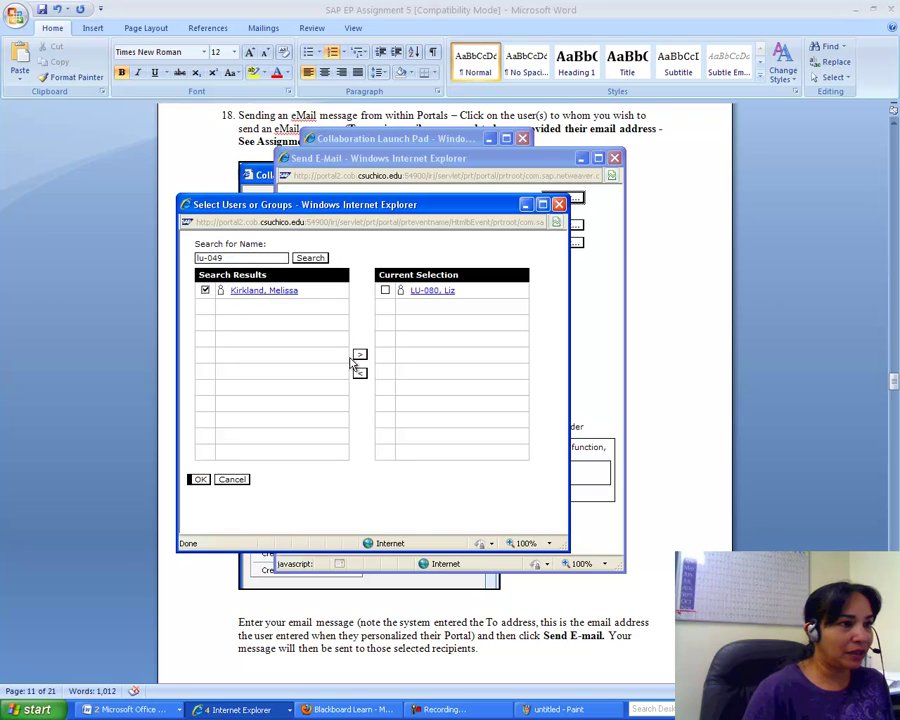
left_click(360, 354)
left_click(200, 480)
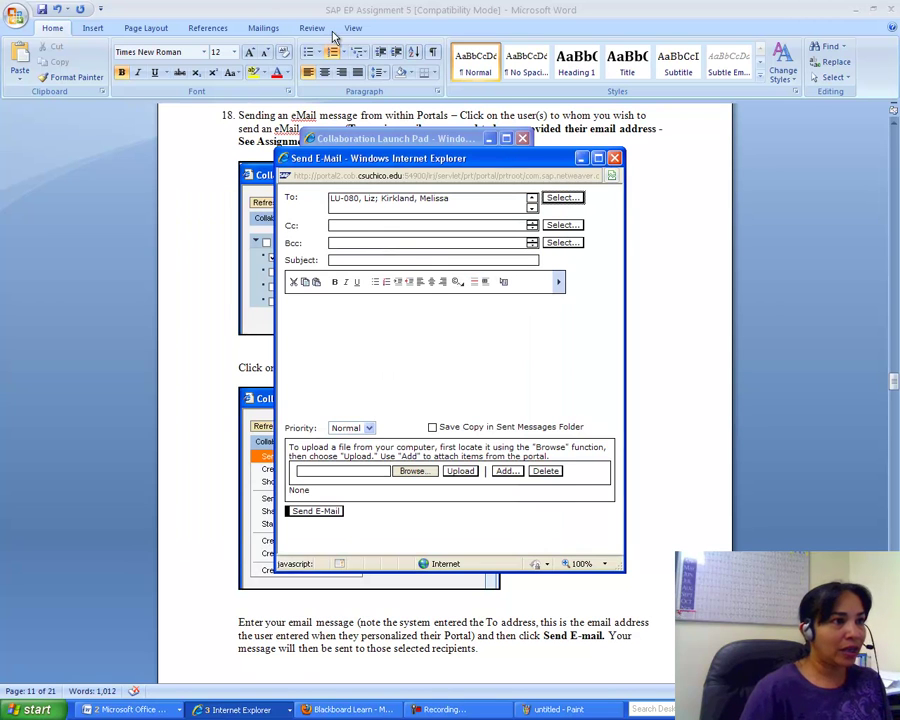
- Enter subject 'MISY 3395' and body 'Please help students wioh their misy 3395 SAP'
left_click(345, 259)
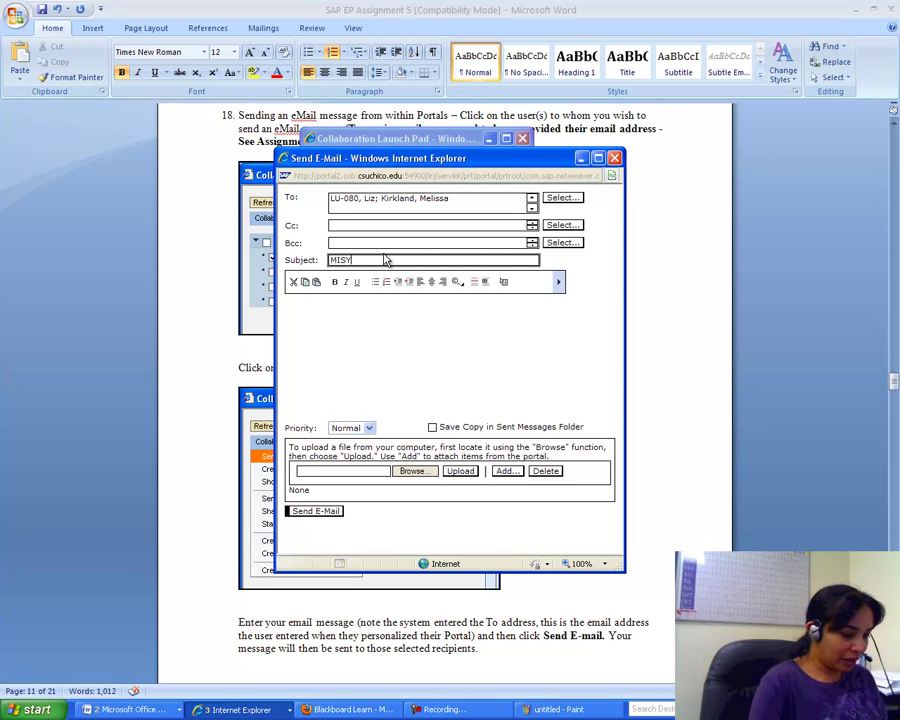
left_click(358, 336)
type("Please help st")
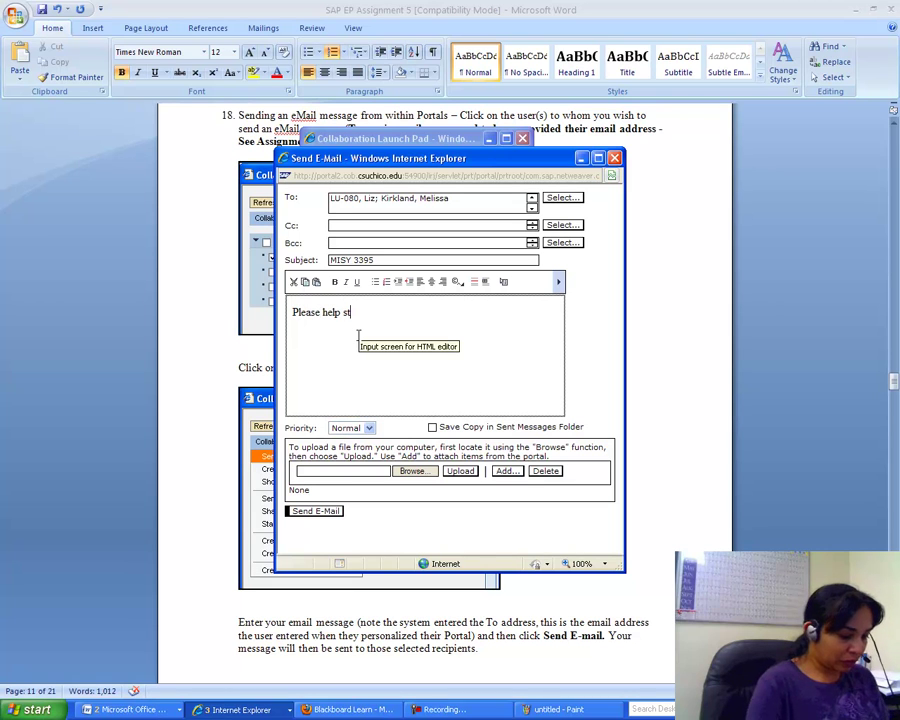
type("udents wi")
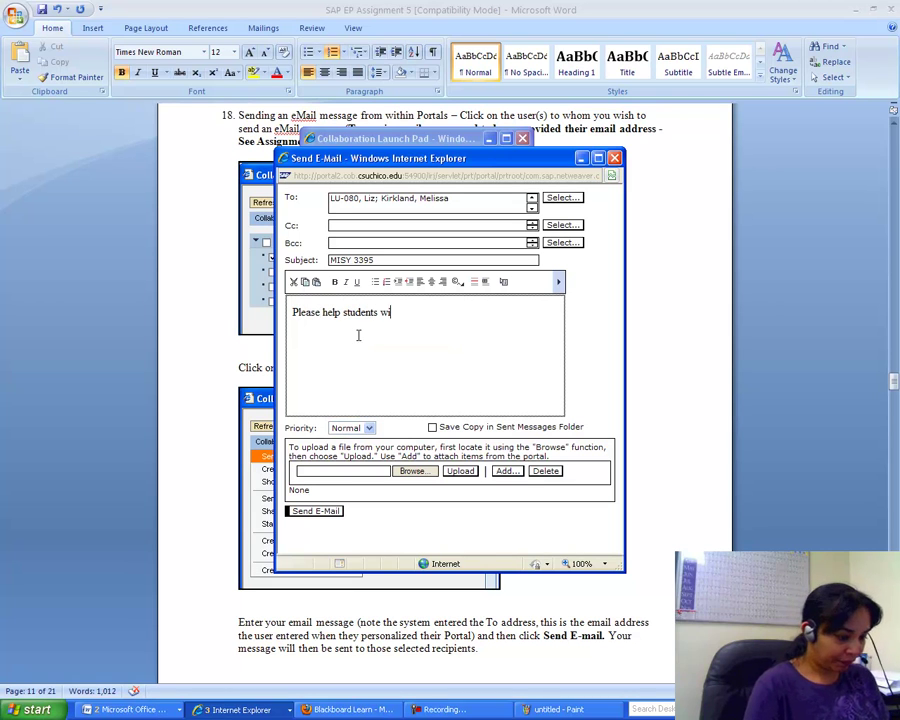
type("oh th")
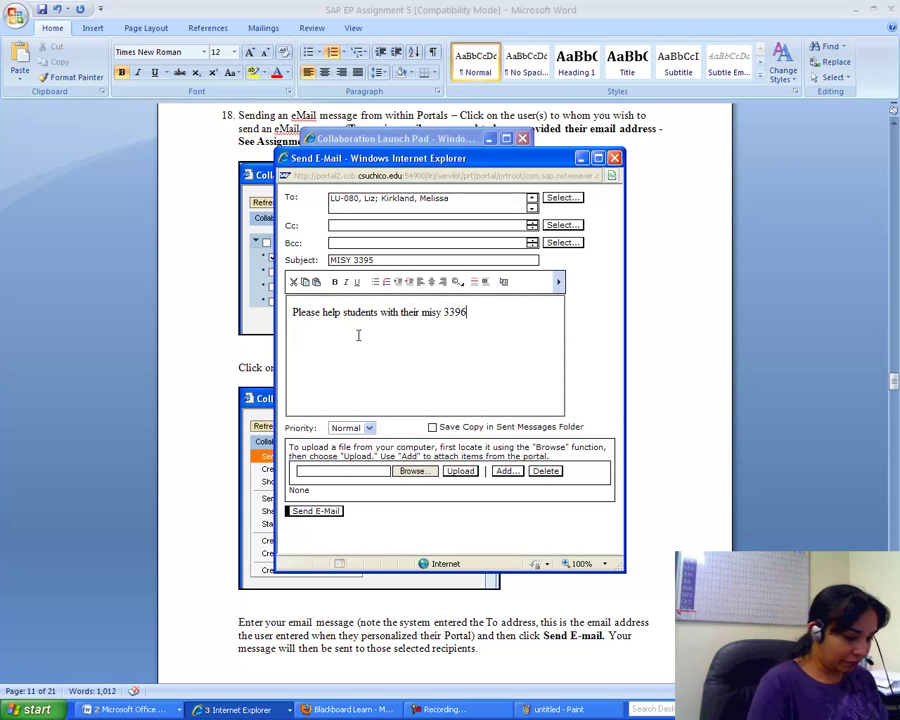
type("eir misy 3395 SAP Assignments")
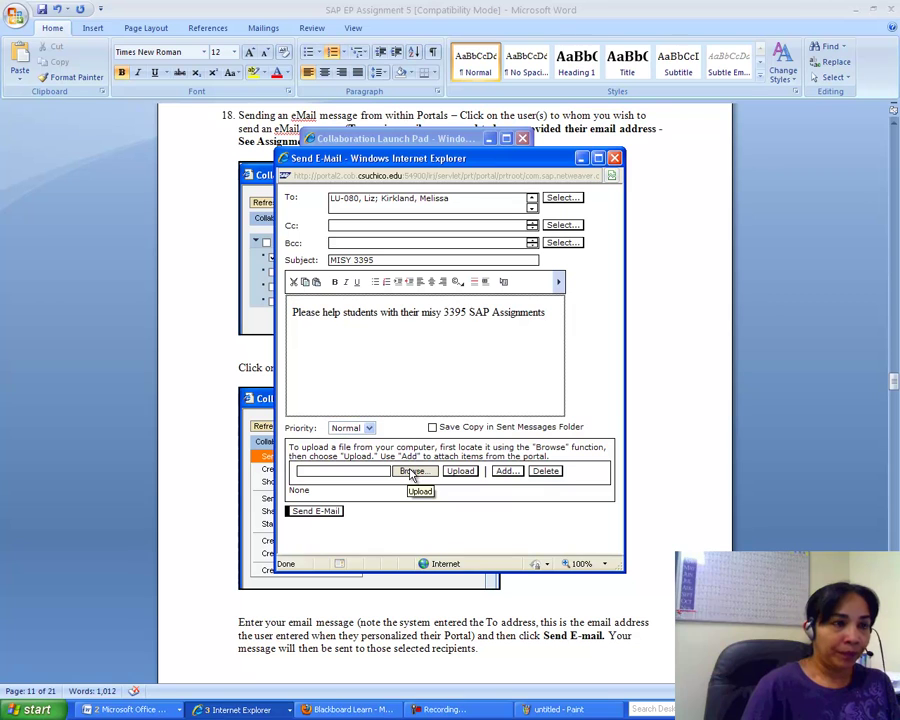
- Send the e-mail and scroll the Word instructions down to step 19 on Instant Messaging
left_click(327, 513)
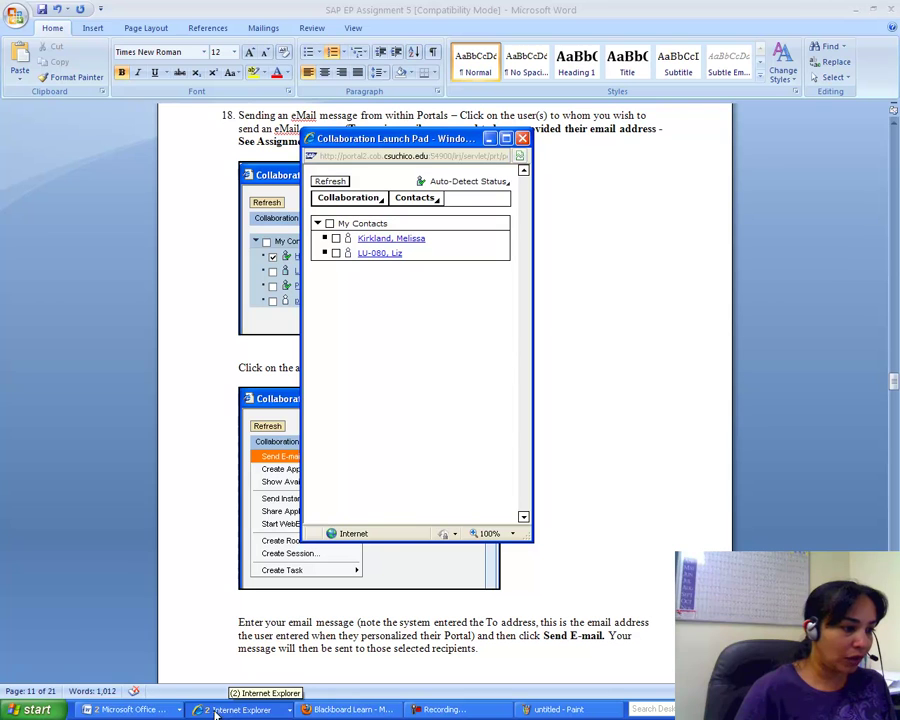
left_click(112, 709)
left_click(153, 694)
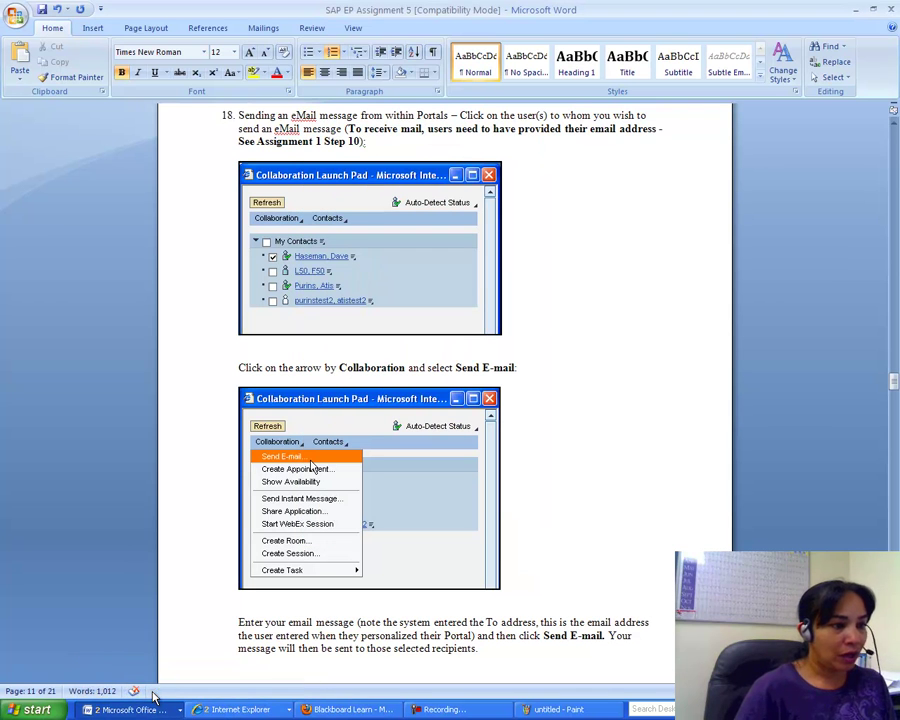
left_click_drag(894, 385, 895, 412)
- Bring the portal's My Tasks page to the front
left_click(228, 711)
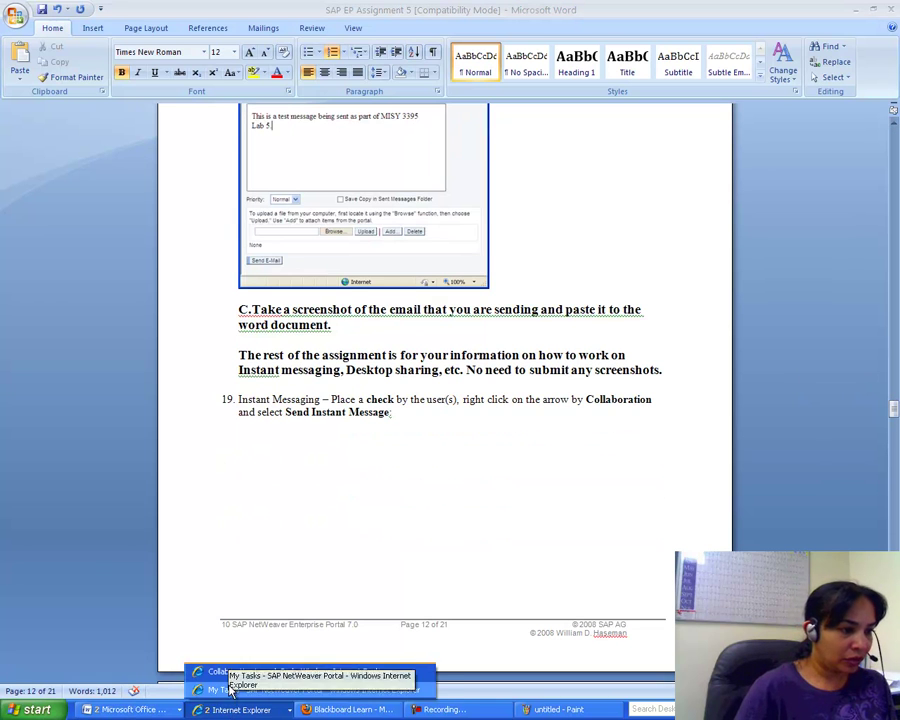
left_click(232, 670)
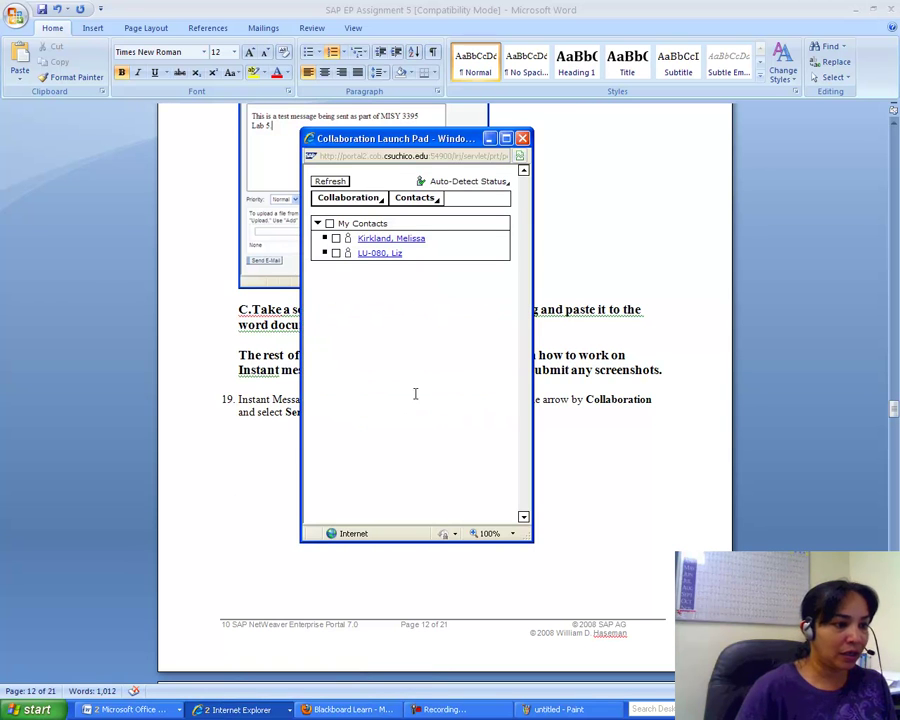
left_click(216, 711)
left_click(216, 690)
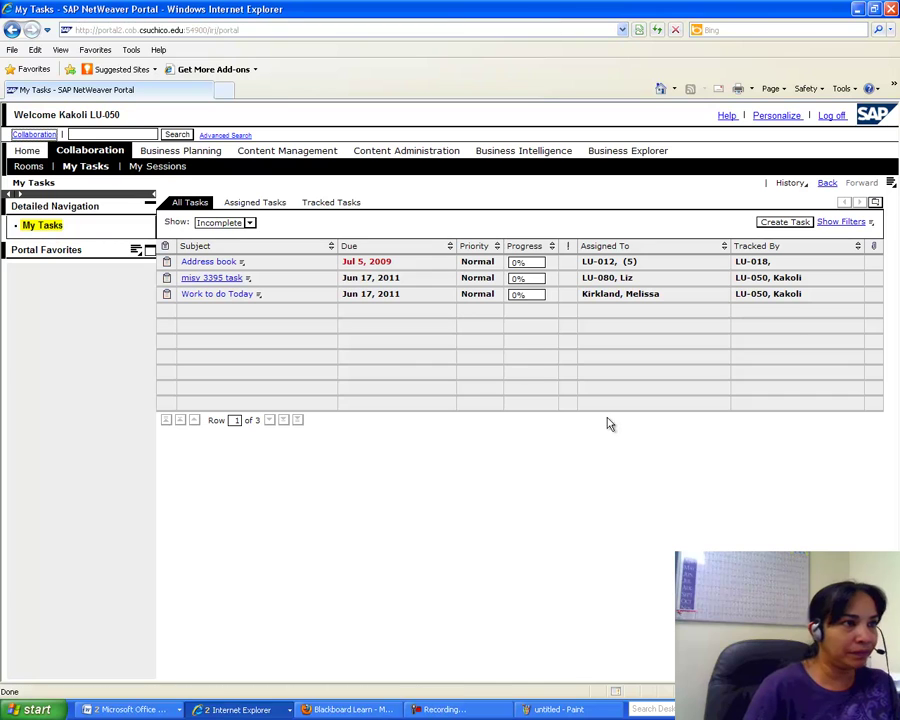
- Return to My Tasks, reopen the Collaboration Launch Pad, and start a new Send E-mail form
left_click(440, 709)
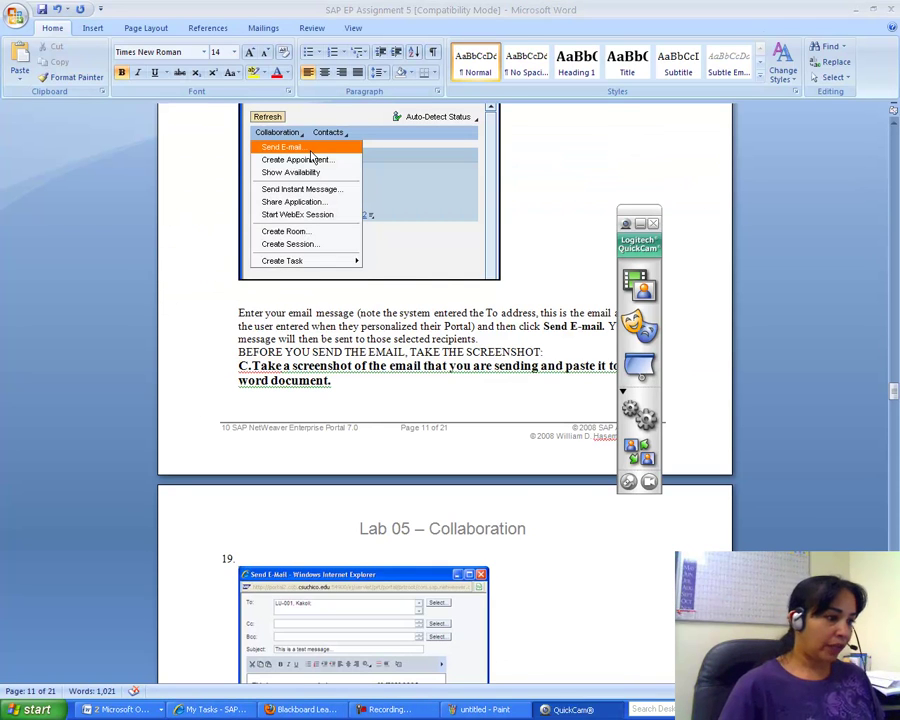
left_click(653, 223)
left_click(240, 709)
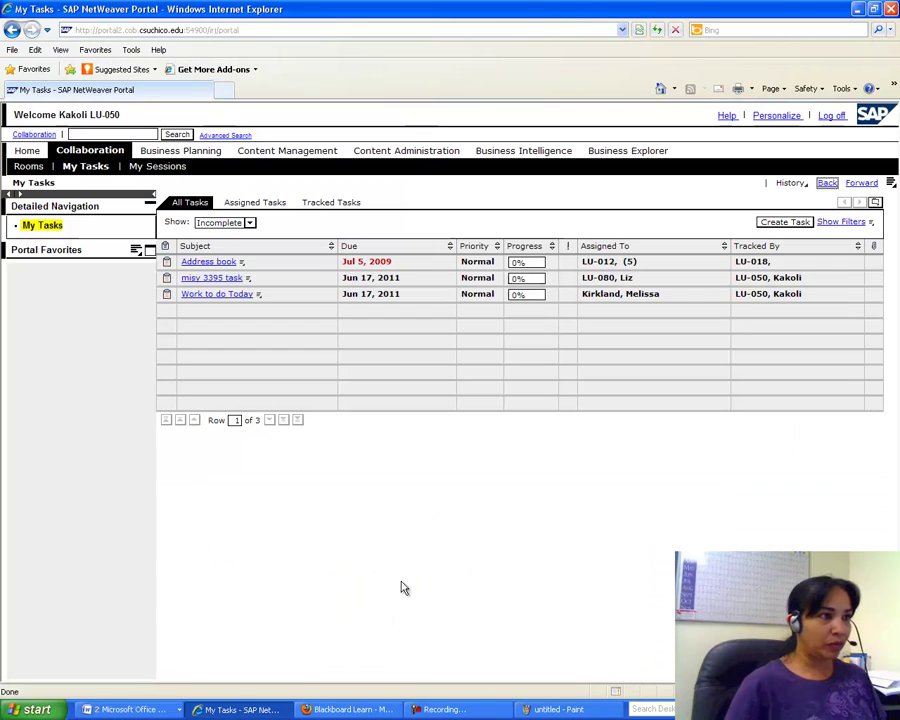
left_click(30, 134)
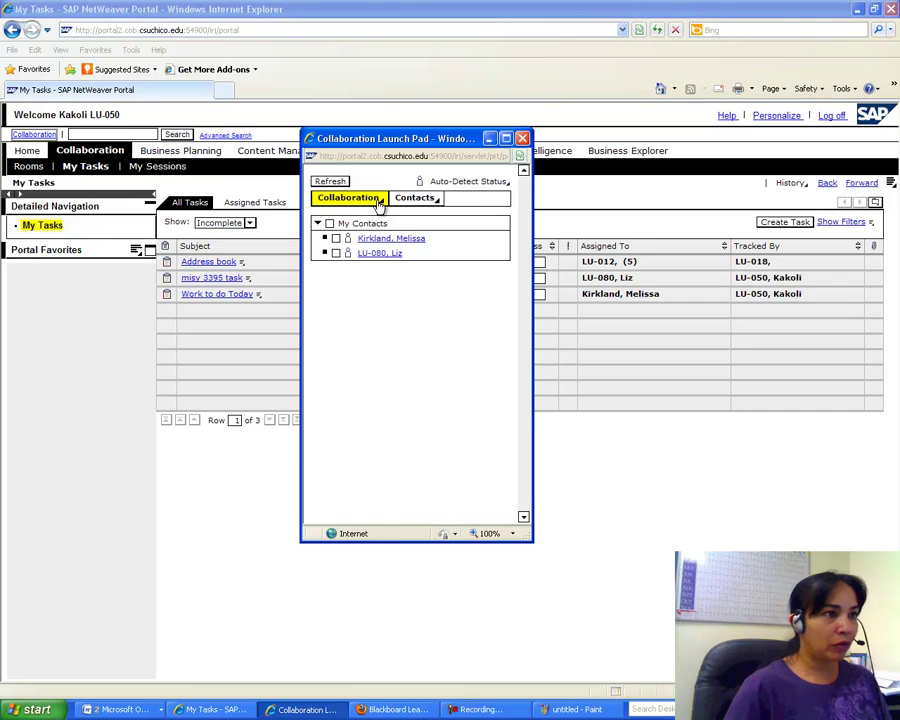
left_click(379, 202)
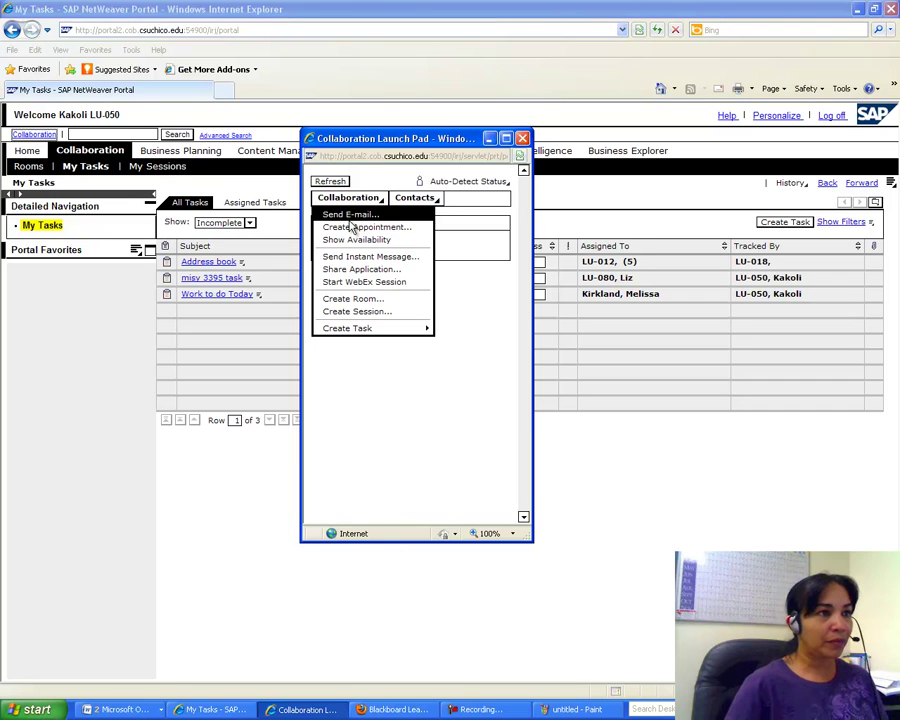
left_click(352, 216)
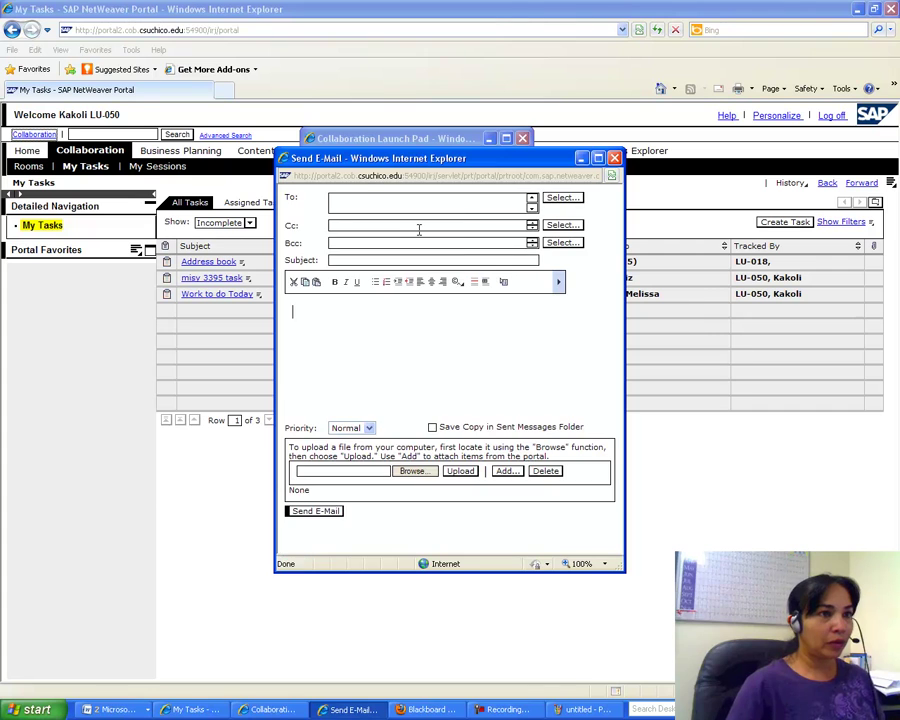
- Add user lu-080 and the second contact to the To field via Select Users or Groups
left_click(552, 197)
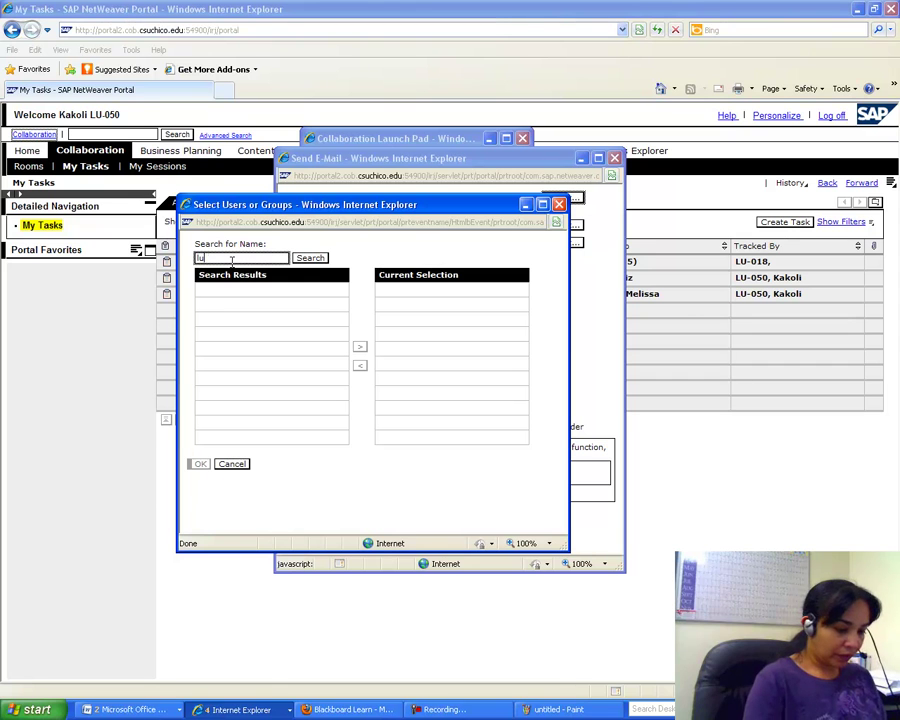
left_click(232, 258)
type("lu-080")
left_click(310, 257)
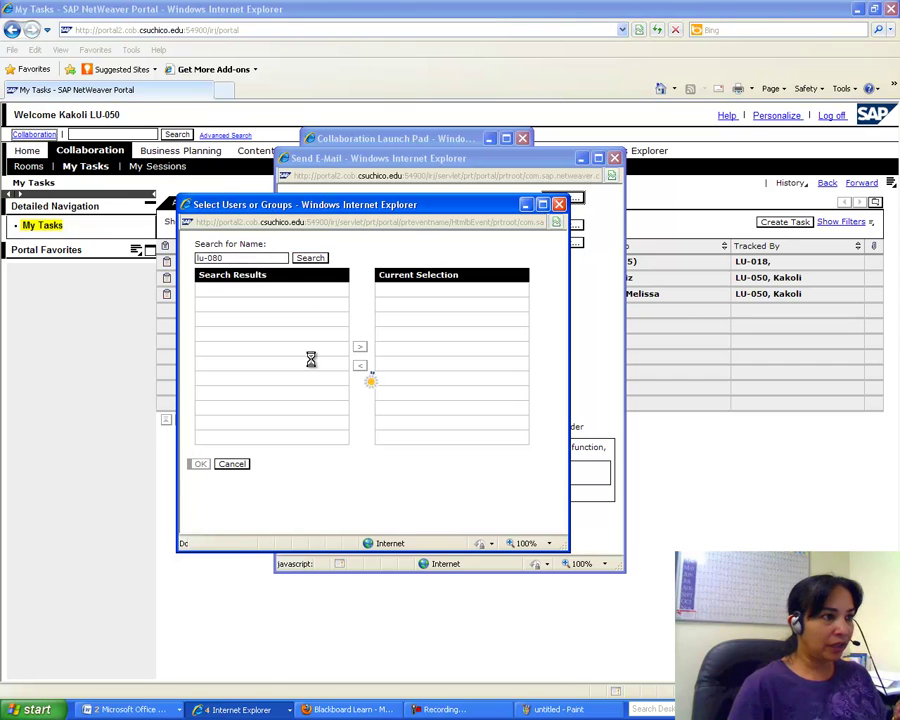
left_click(205, 290)
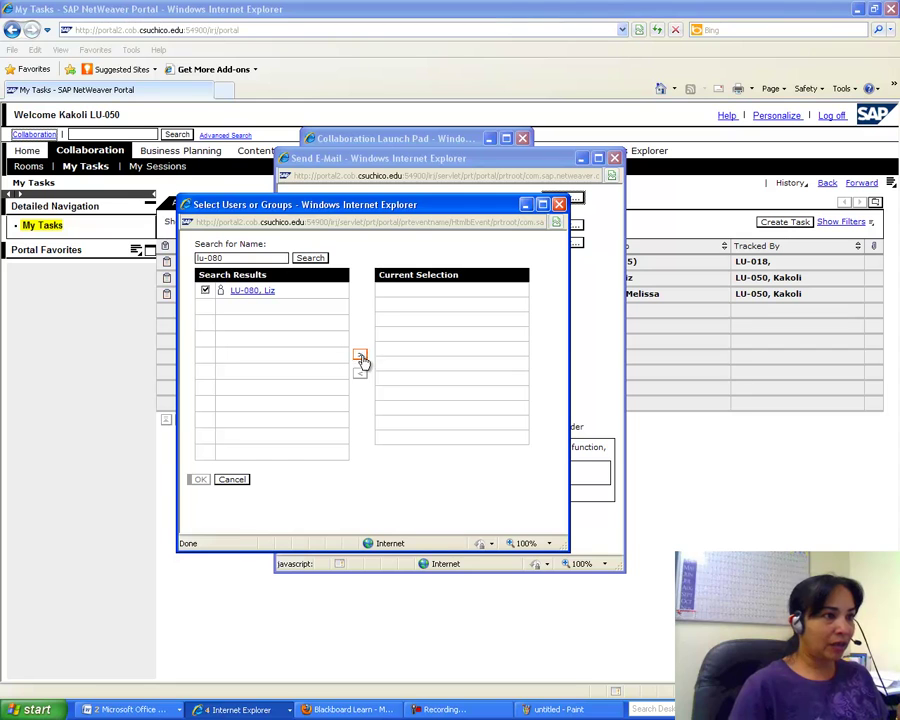
left_click(360, 354)
left_click(230, 257)
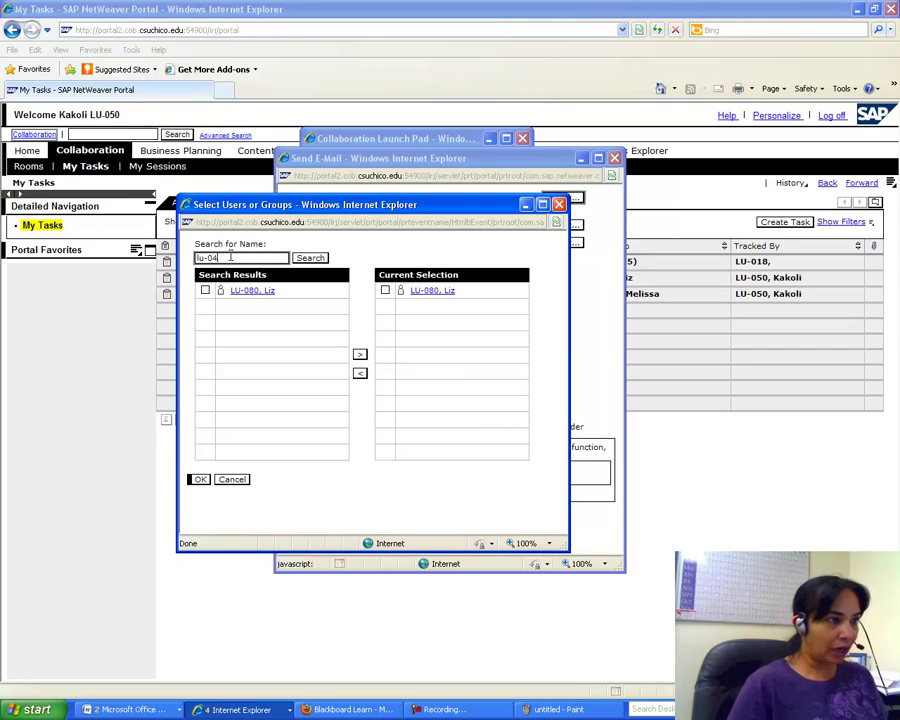
left_click(310, 257)
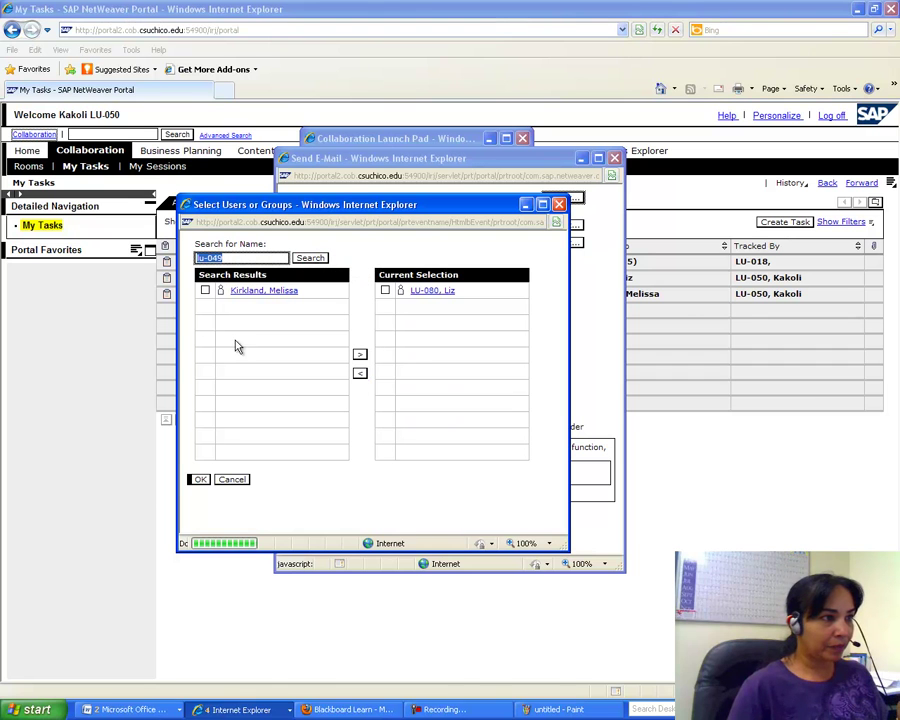
left_click(205, 290)
left_click(360, 354)
left_click(199, 479)
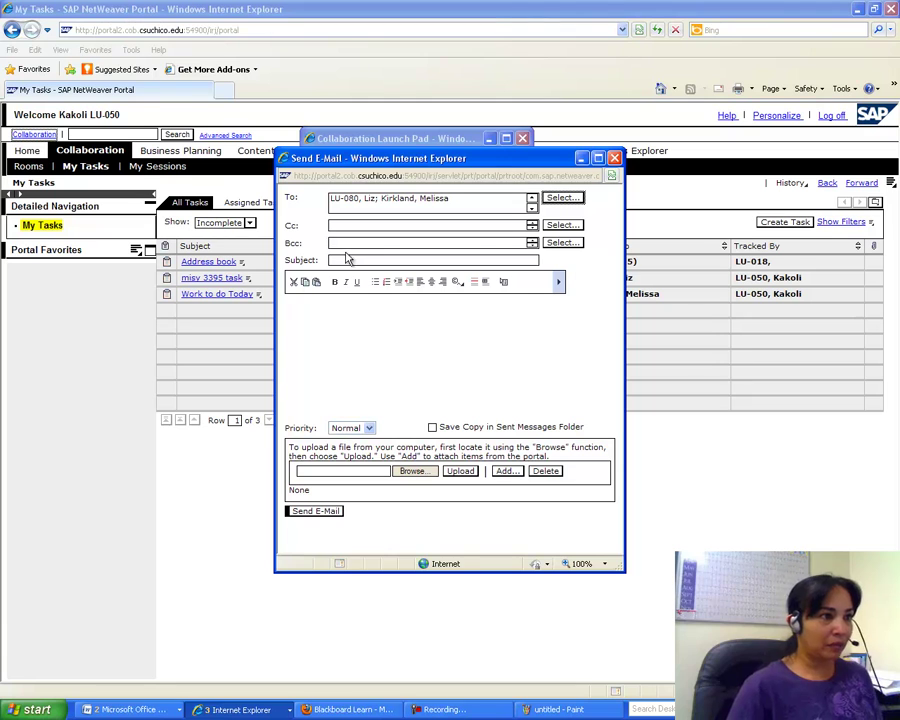
- Give the e-mail subject 'misy 3395' and body 'help students with their SAP assignments'
left_click(342, 260)
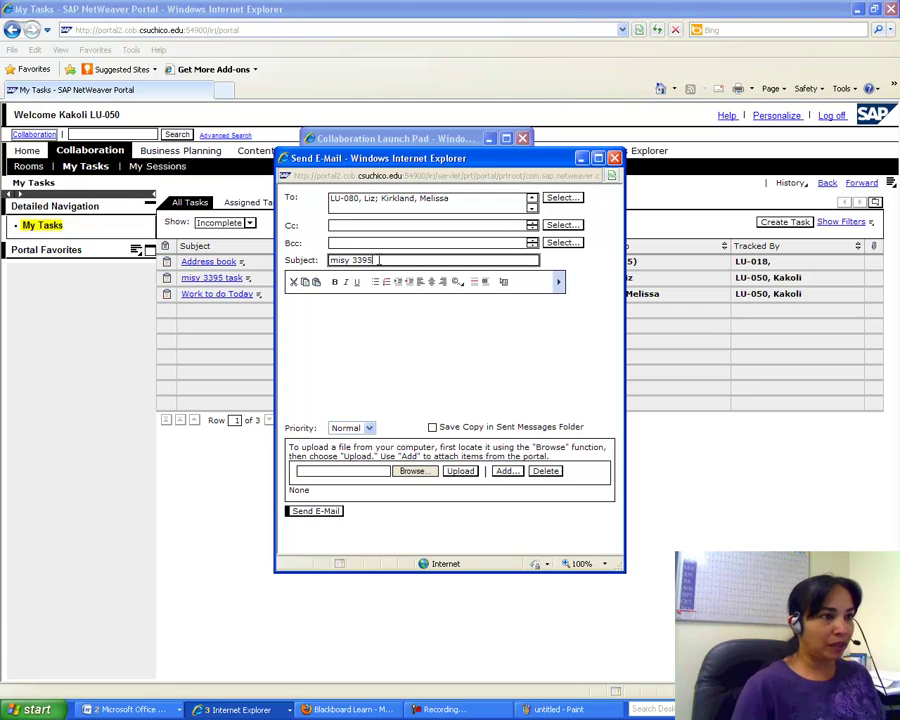
left_click(369, 316)
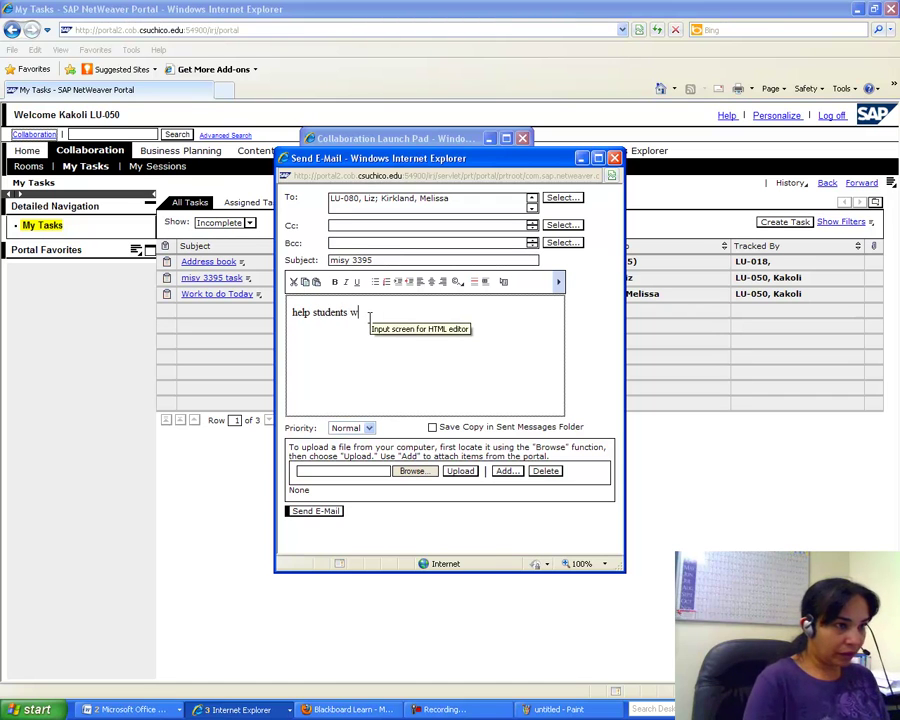
type("help students with their SAP assignments")
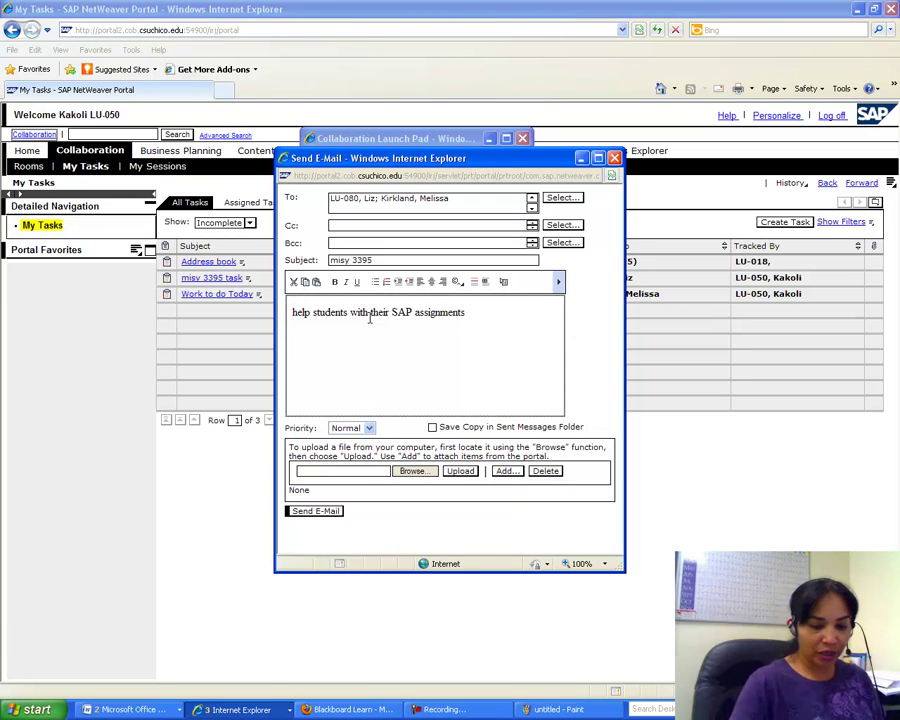
left_click(570, 709)
- Paste the screen capture onto a new blank Paint canvas, discarding the previous one
left_click(9, 24)
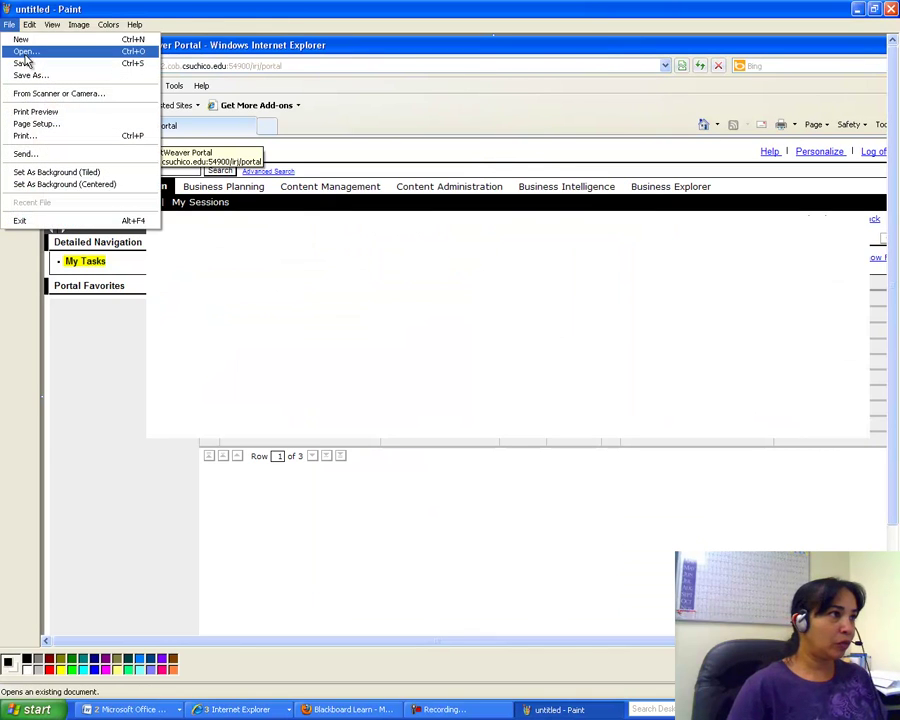
left_click(16, 36)
left_click(449, 376)
left_click(29, 24)
left_click(38, 93)
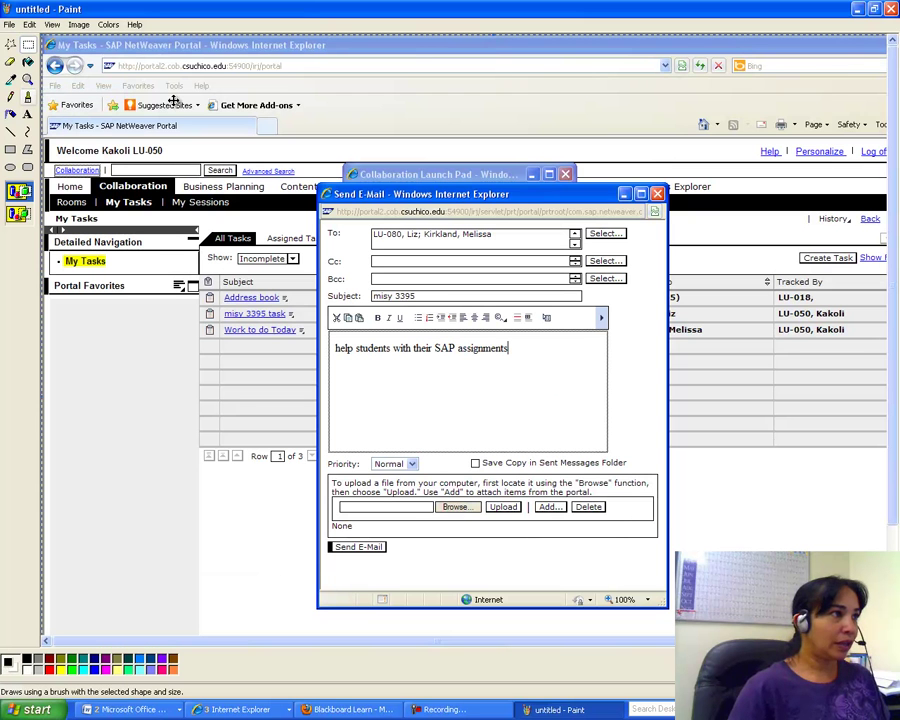
- Cut out the Send E-Mail window region and return to Word's Document1
mouse_move(288, 186)
left_mouse_down()
mouse_move(618, 421)
mouse_move(699, 620)
left_mouse_up()
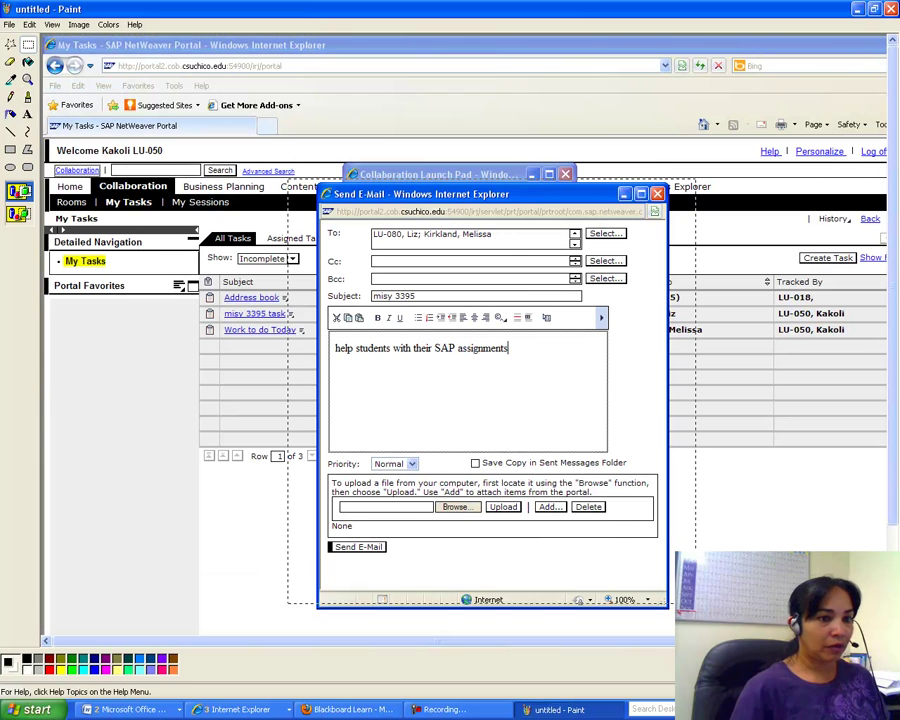
left_click(29, 24)
left_click(93, 77)
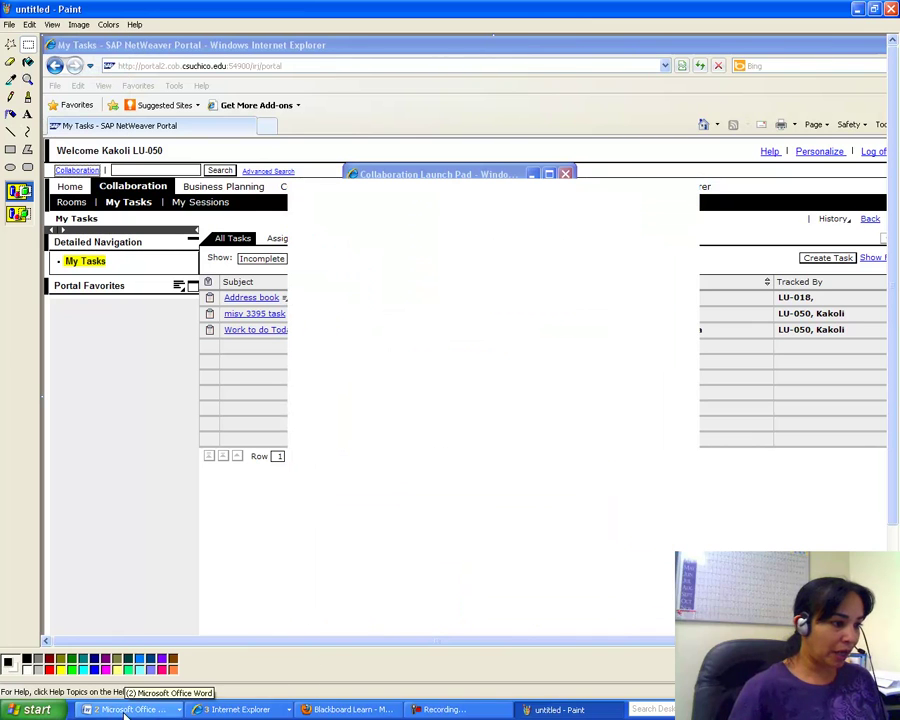
left_click(110, 709)
left_click(130, 669)
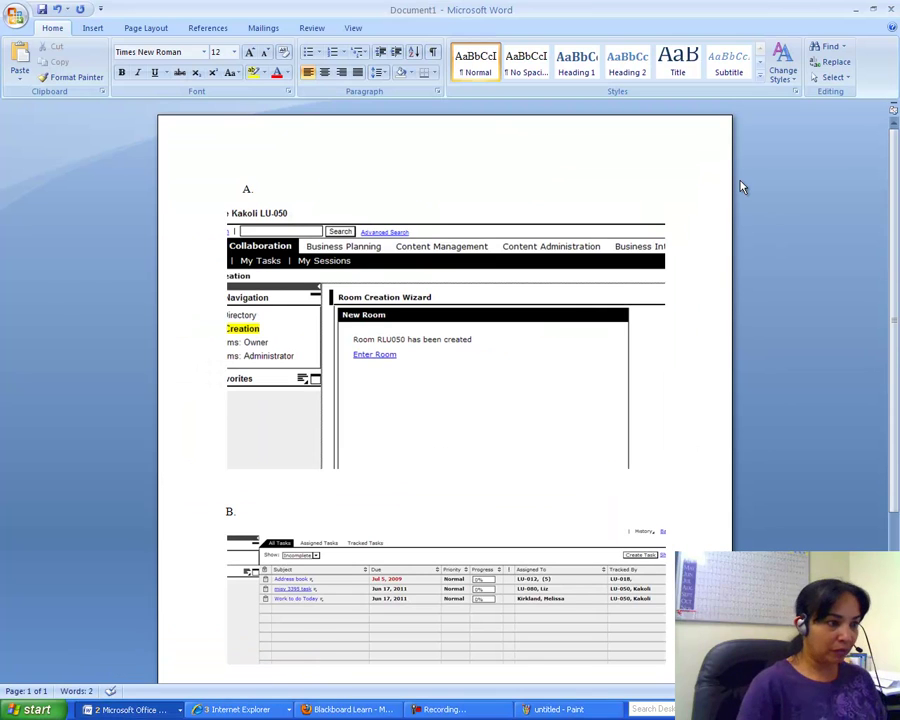
- Add the 'C.' label after part B and paste the Send E-Mail screenshot beneath it
scroll(741, 185, "down", 1)
type("C.")
key("Return")
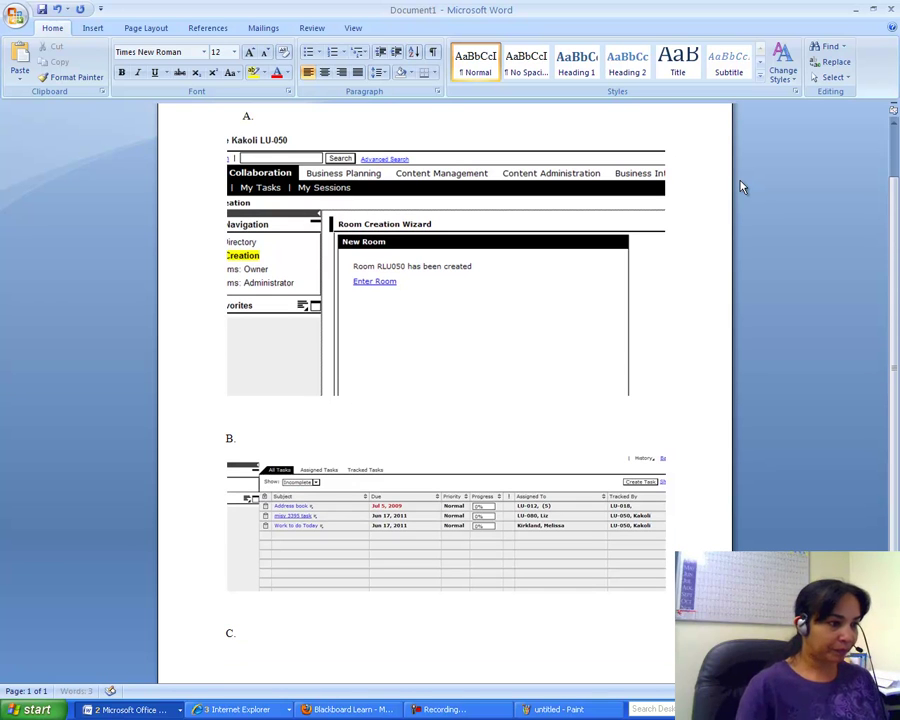
left_click(19, 56)
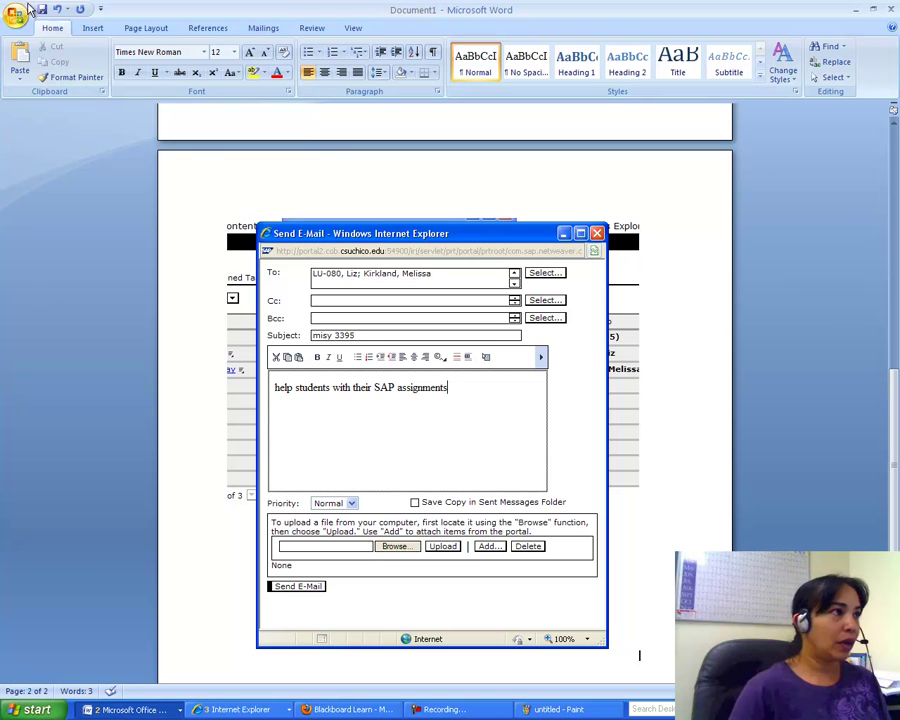
- Start saving the document as a Word 97-2003 copy
left_click(16, 15)
mouse_move(25, 145)
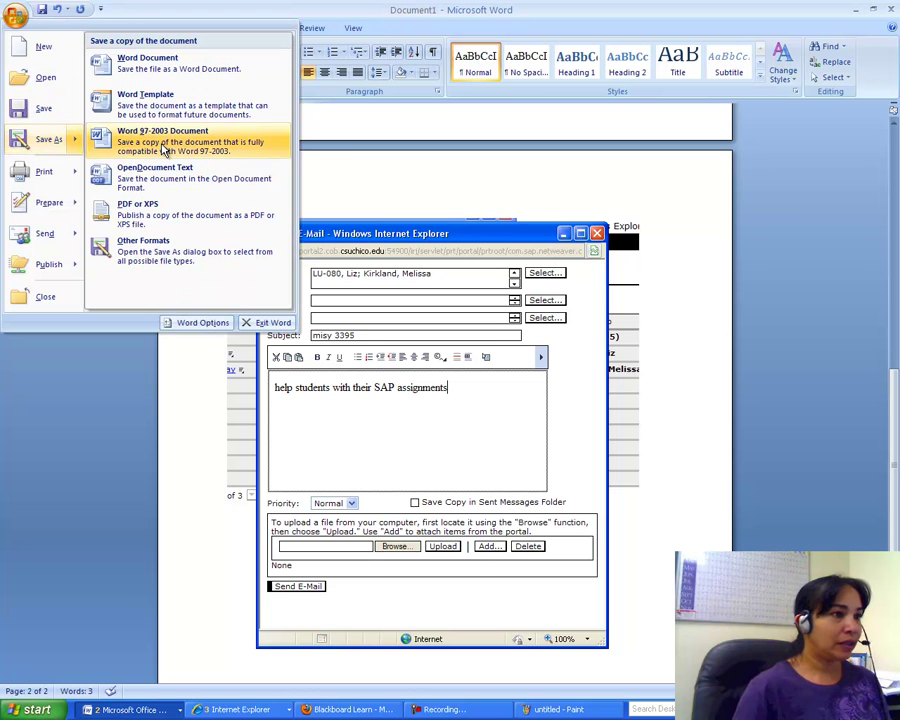
left_click(175, 135)
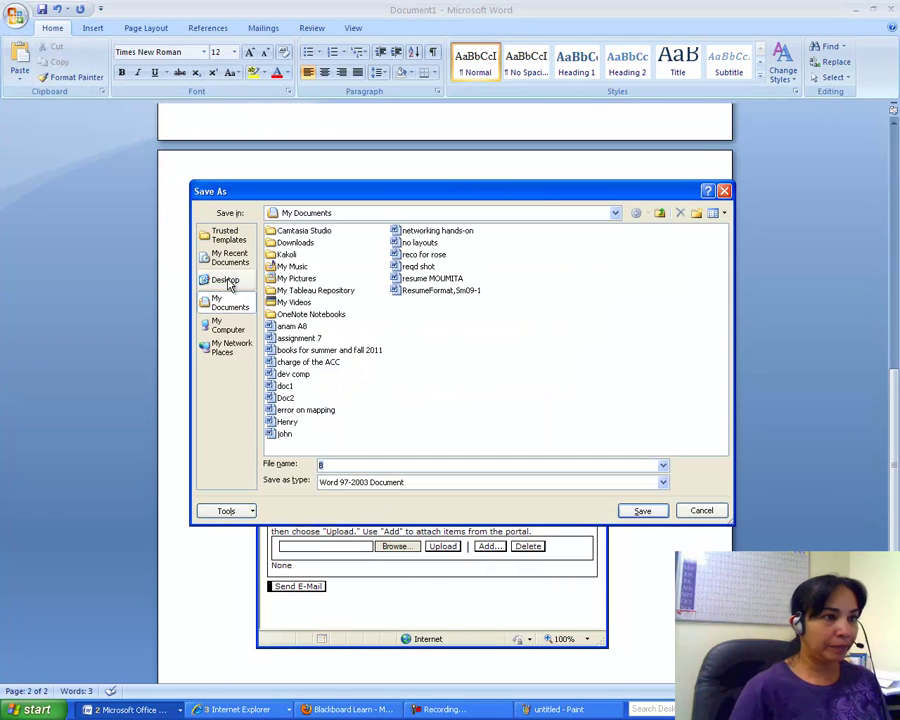
- Save the document as 'SAP A5 Key' in the desktop's misy 3395 summer 2011 folder
left_click(225, 281)
double_click(545, 291)
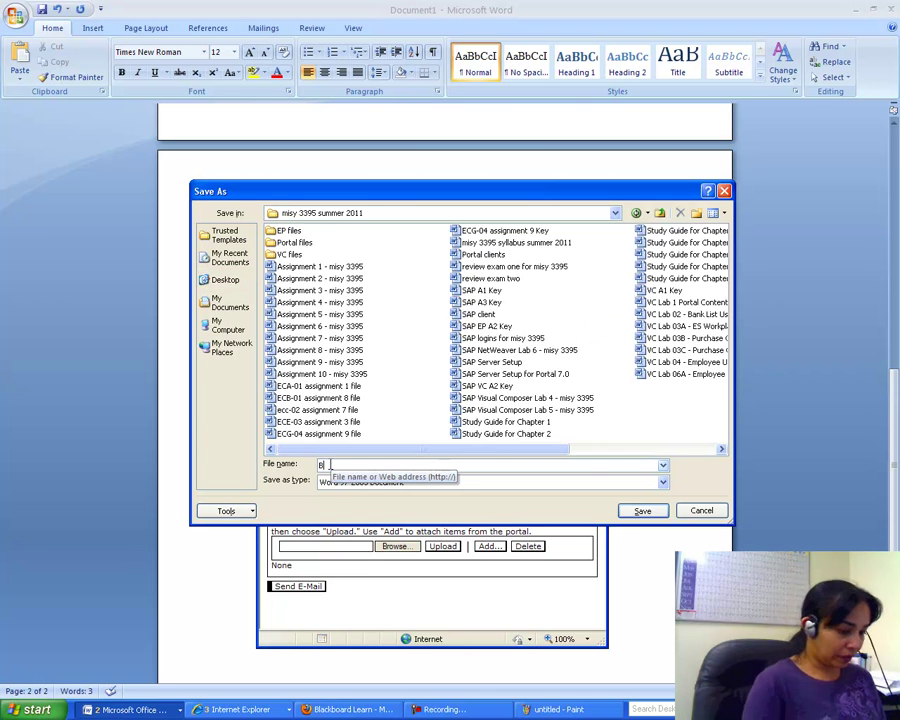
type("SGP")
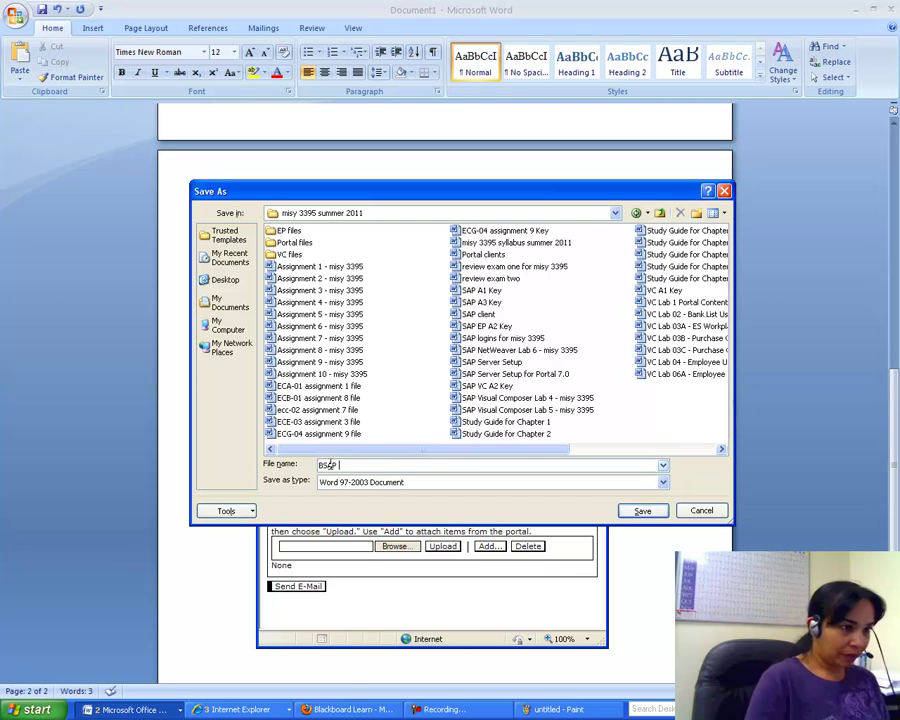
key("BackSpace")
key("BackSpace")
key("BackSpace")
type("SAP")
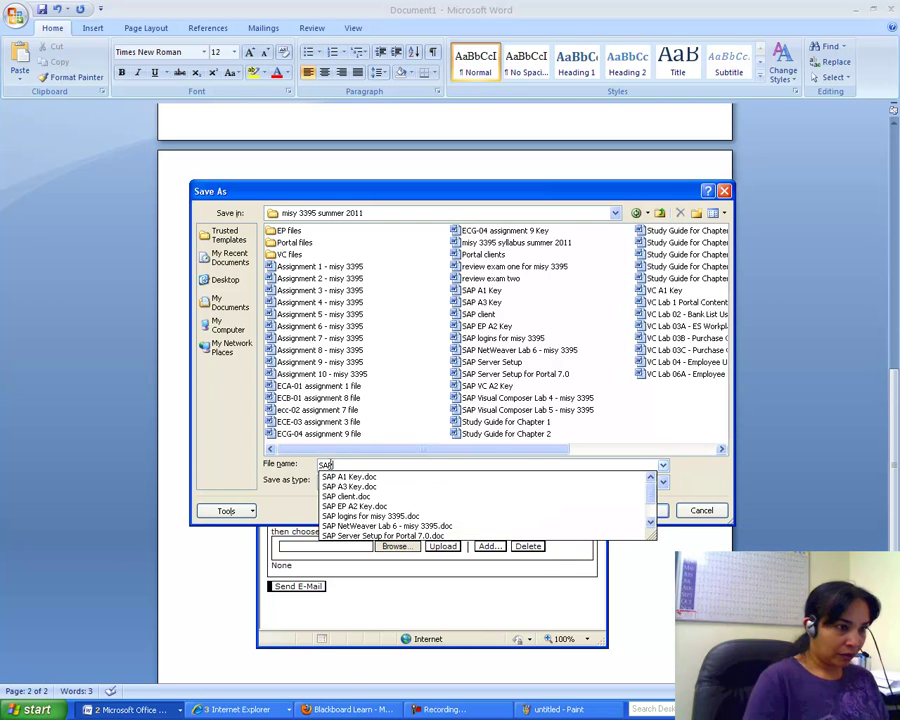
type(" A5 Key")
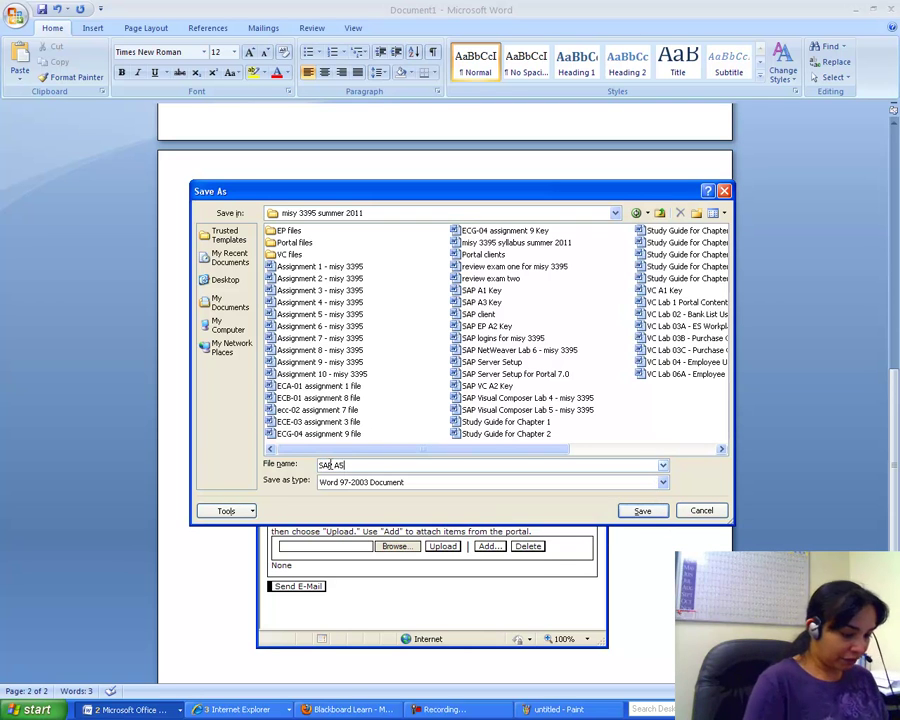
left_click(657, 512)
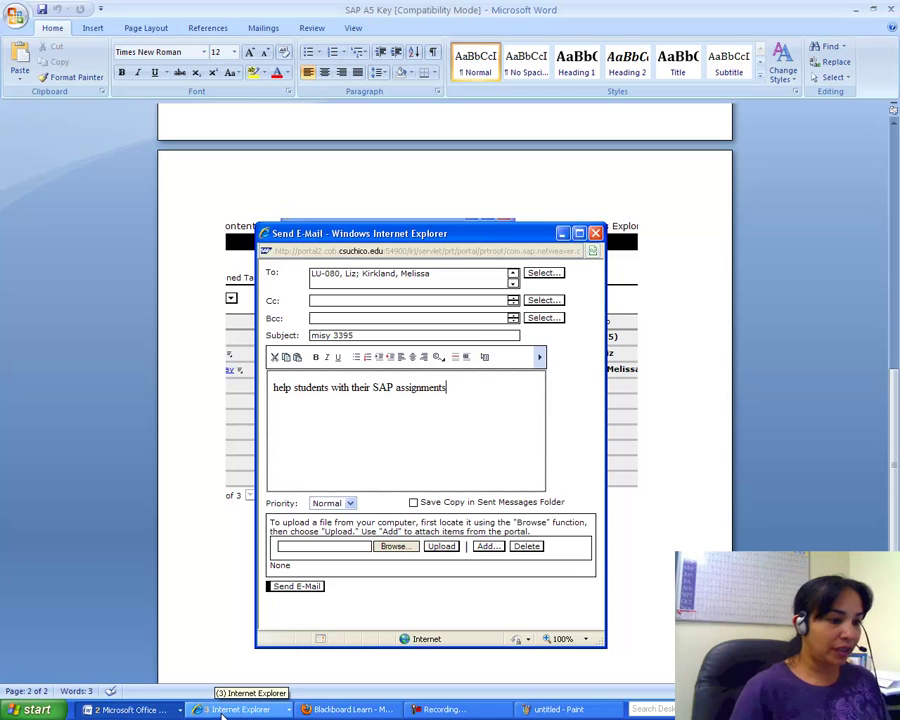
- Bring the SAP EP Assignment 5 Word document to the front
left_click(261, 709)
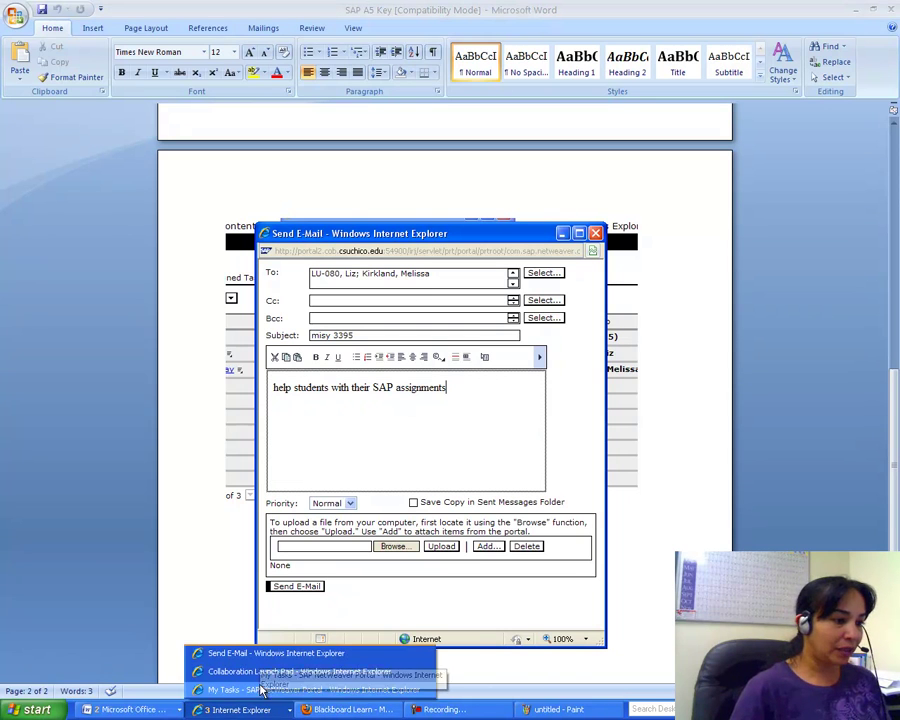
left_click(152, 709)
left_click(152, 709)
left_click(170, 689)
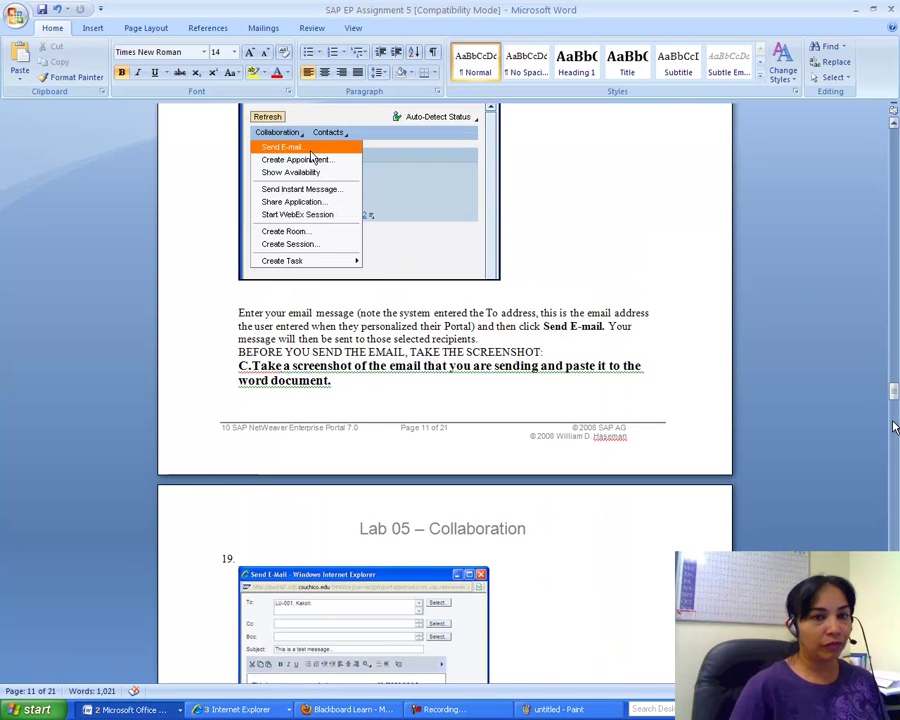
- Scroll up to the first page listing the three required screenshots
left_click_drag(896, 396, 896, 418)
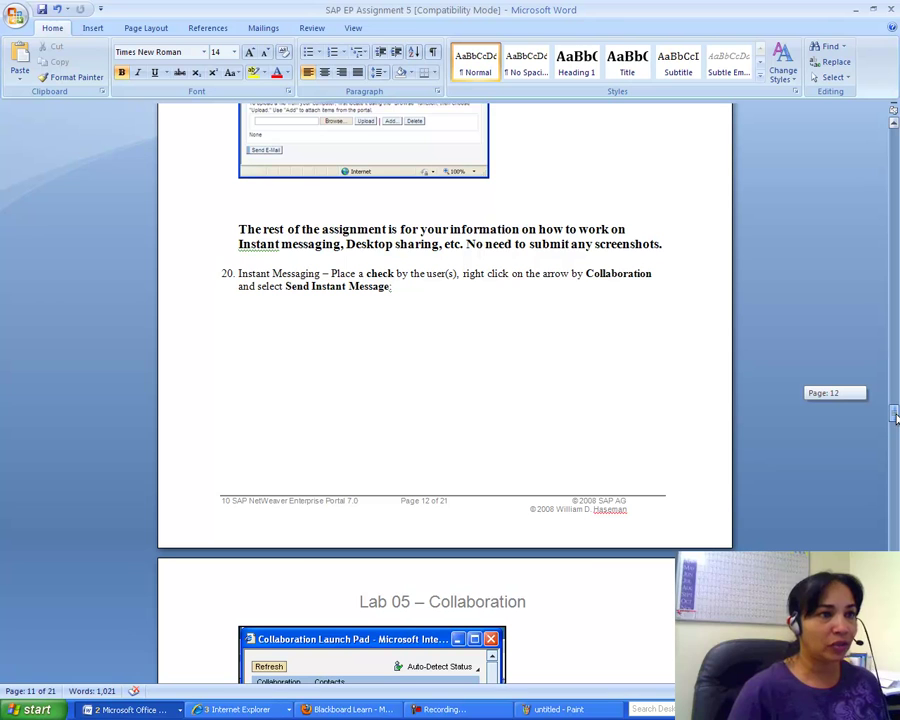
left_click_drag(896, 418, 890, 136)
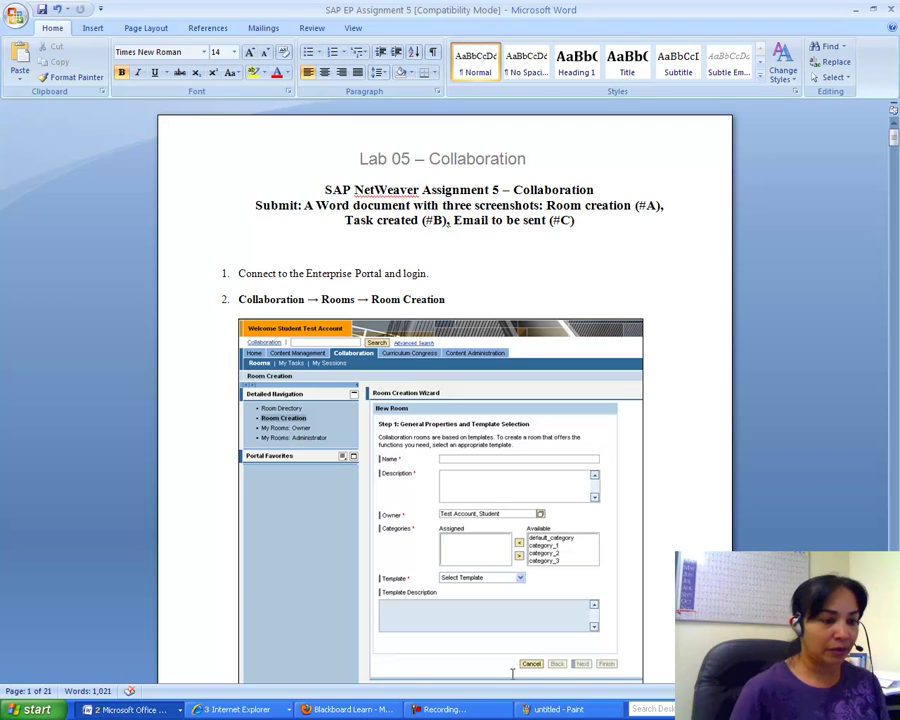
left_click(445, 709)
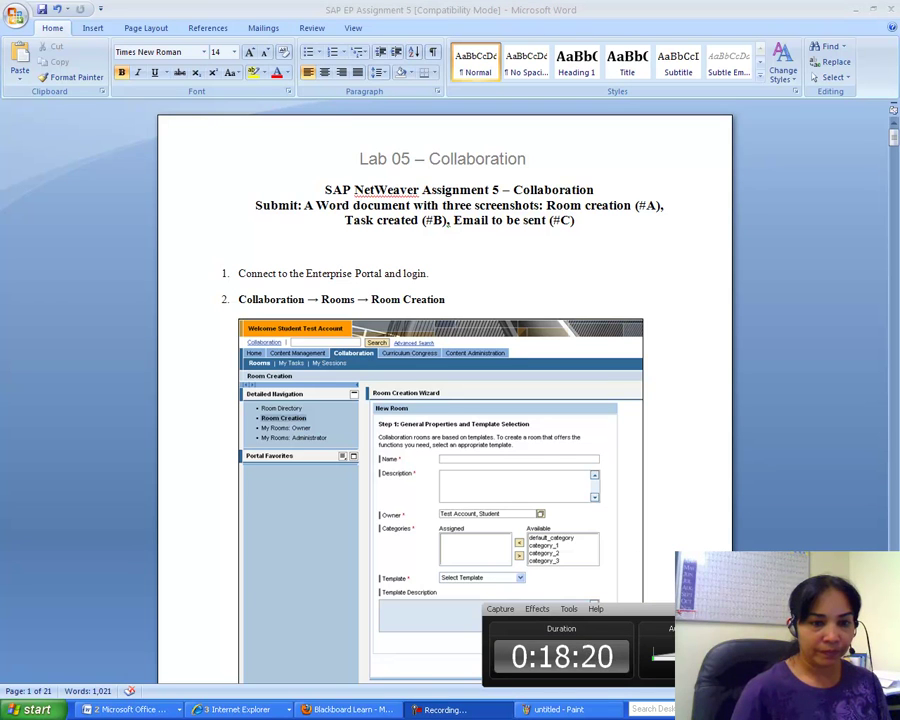